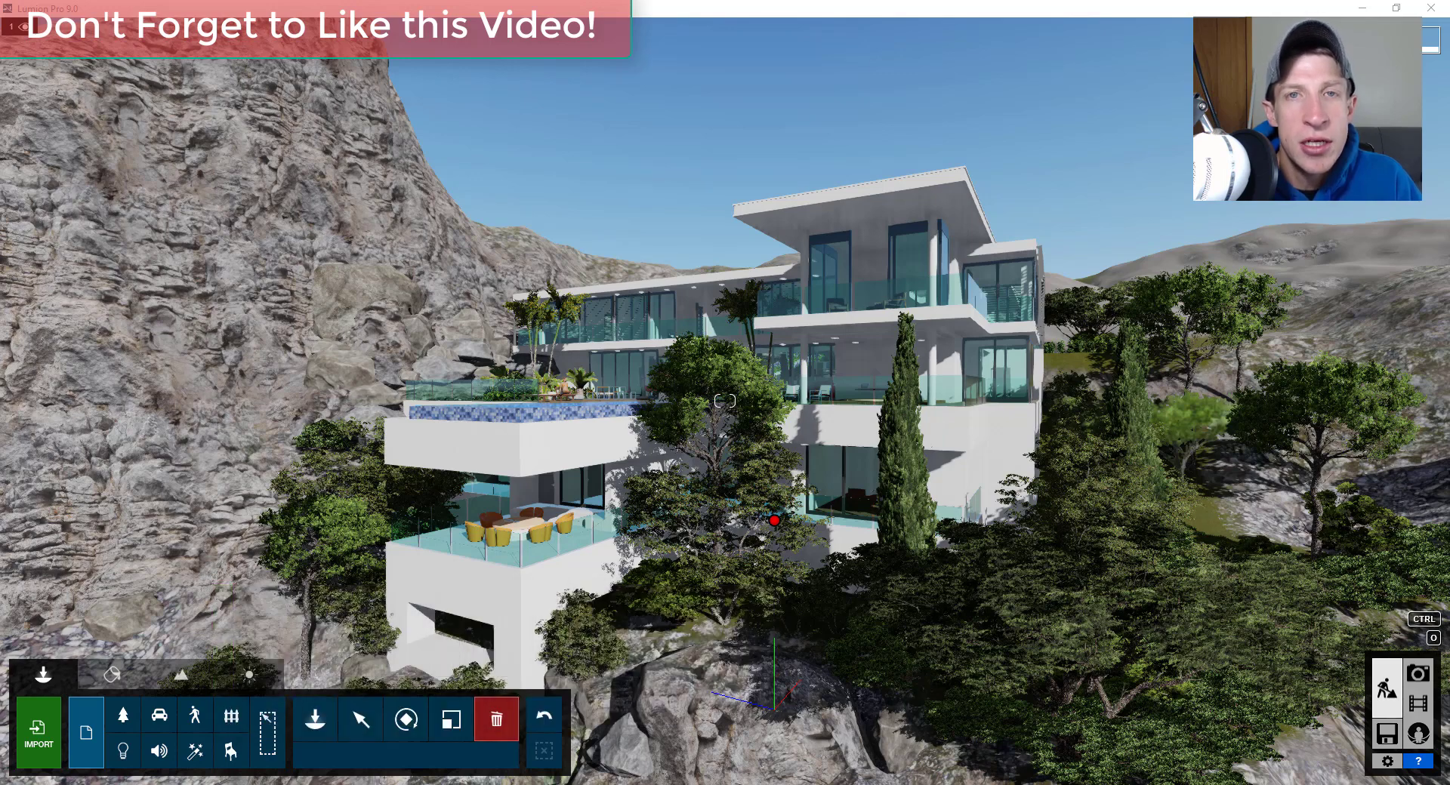
Look up the Villa Amanzi scene among the example scenes and return to the build view.
click(1387, 736)
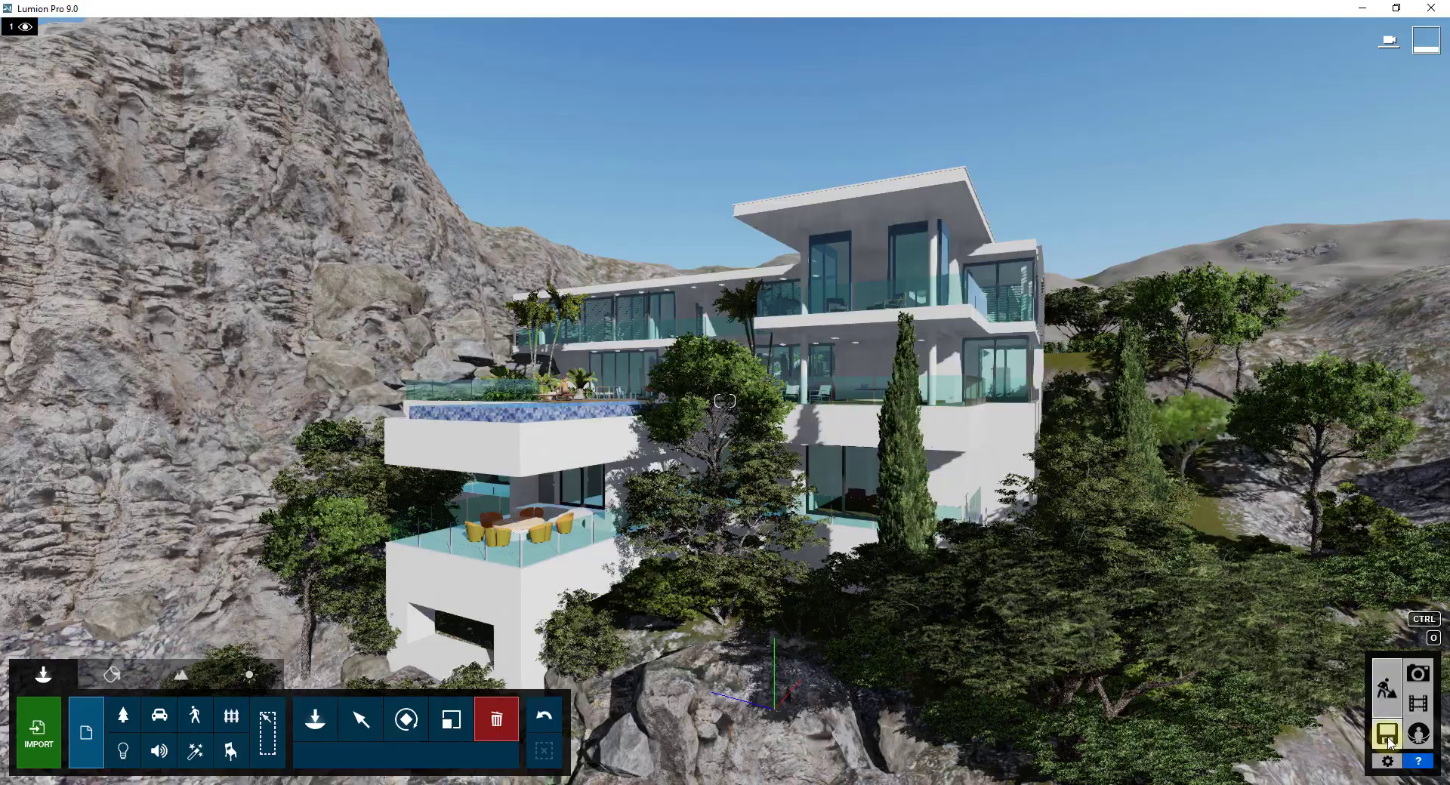
click(701, 160)
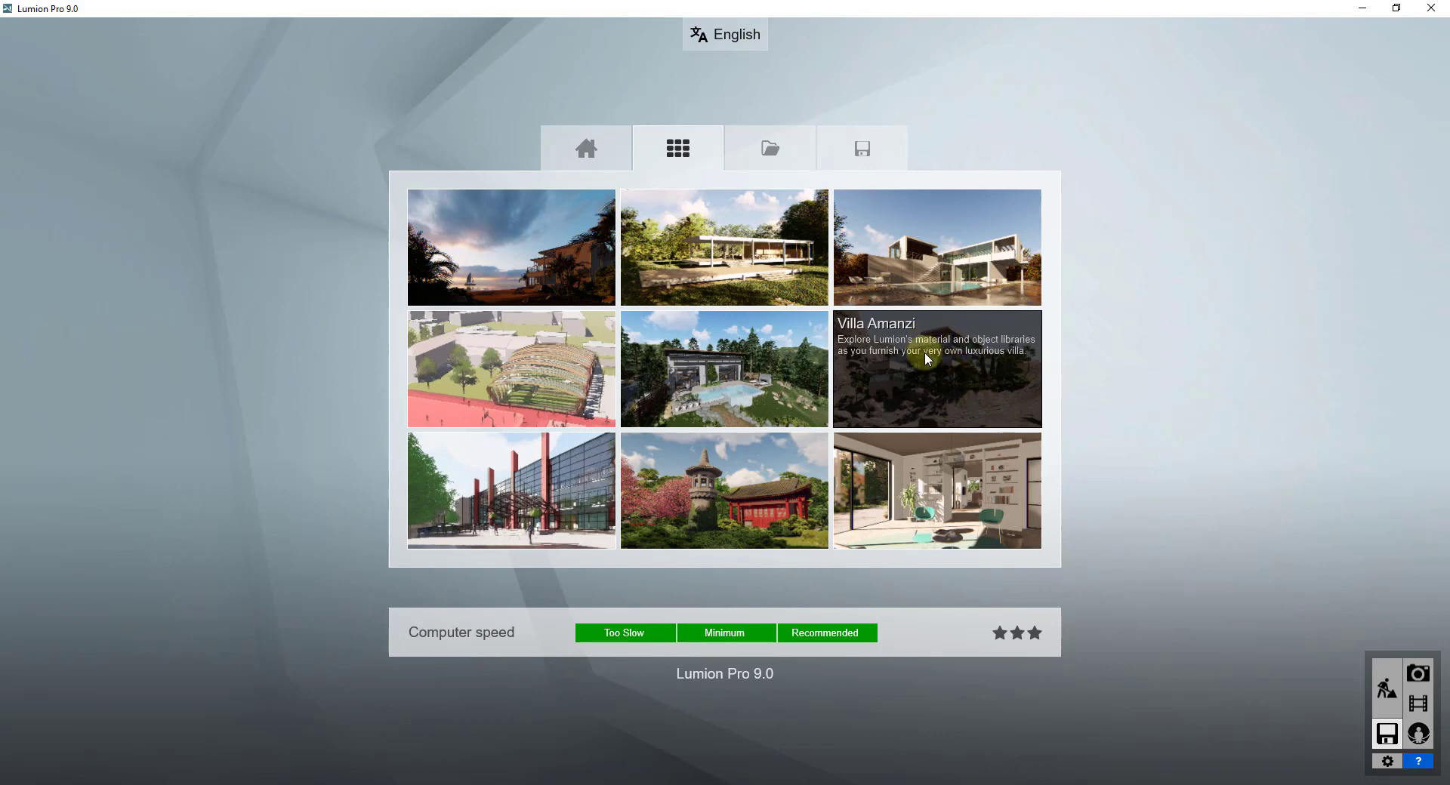
click(1391, 696)
Look around the villa's empty bedroom, from the bookshelf to the sunset painting and the sea-facing windows.
mouse_move(953, 372)
right_down()
mouse_move(974, 342)
mouse_move(926, 377)
mouse_move(750, 376)
mouse_move(958, 382)
mouse_move(744, 275)
mouse_move(456, 354)
right_up()
key(w)
key(w)
key(w)
key(w)
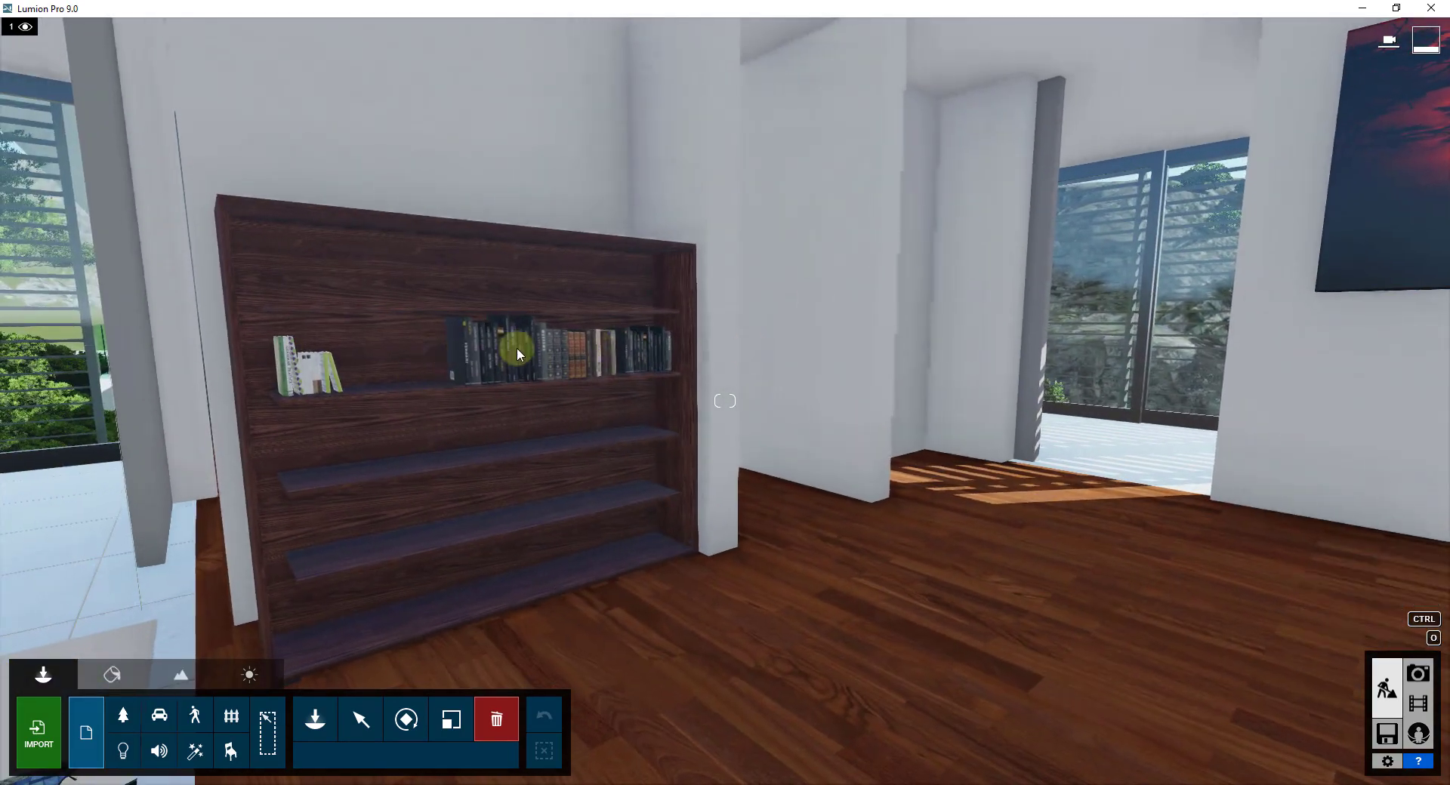
right_drag(689, 401, 904, 417)
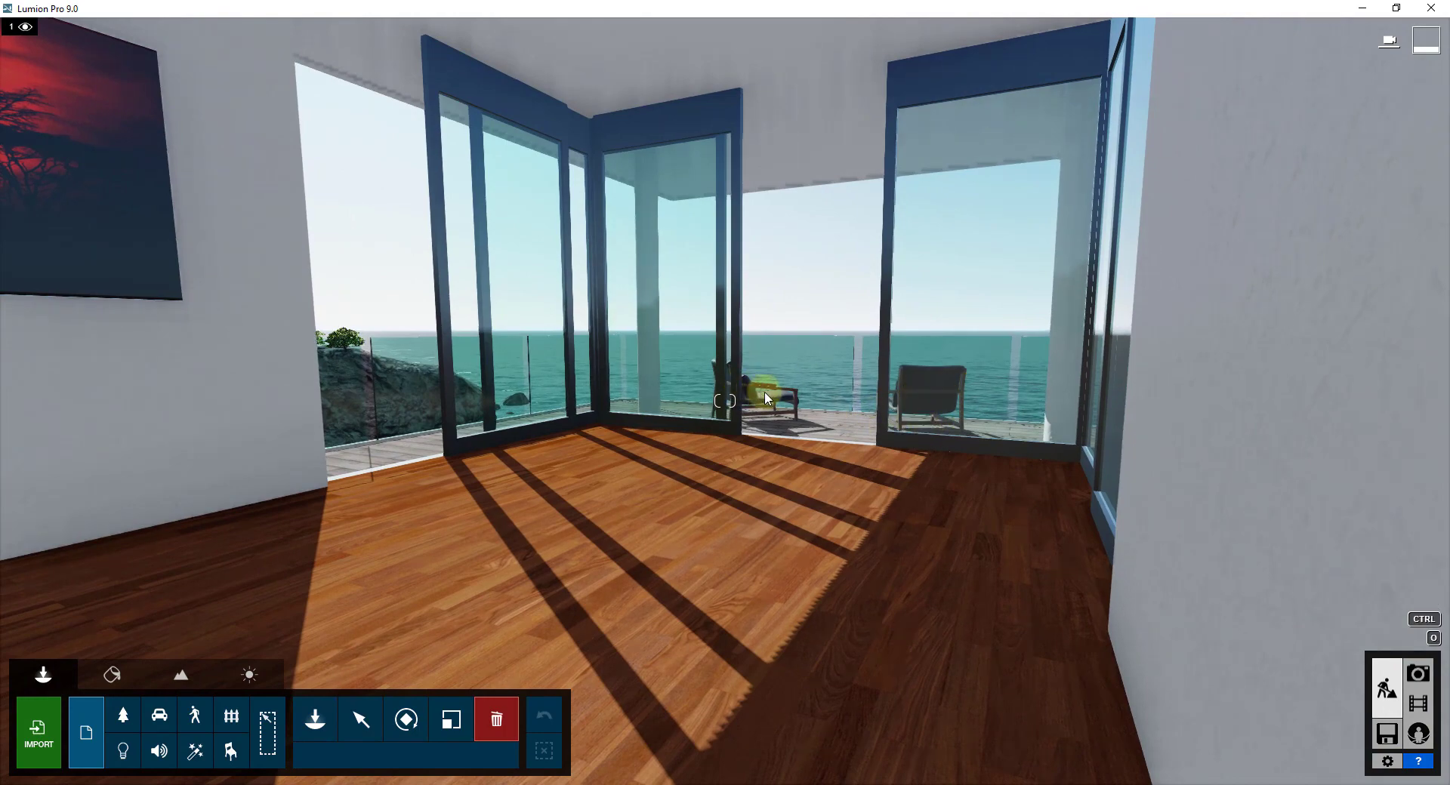
mouse_move(858, 451)
right_down()
mouse_move(909, 511)
mouse_move(939, 509)
right_up()
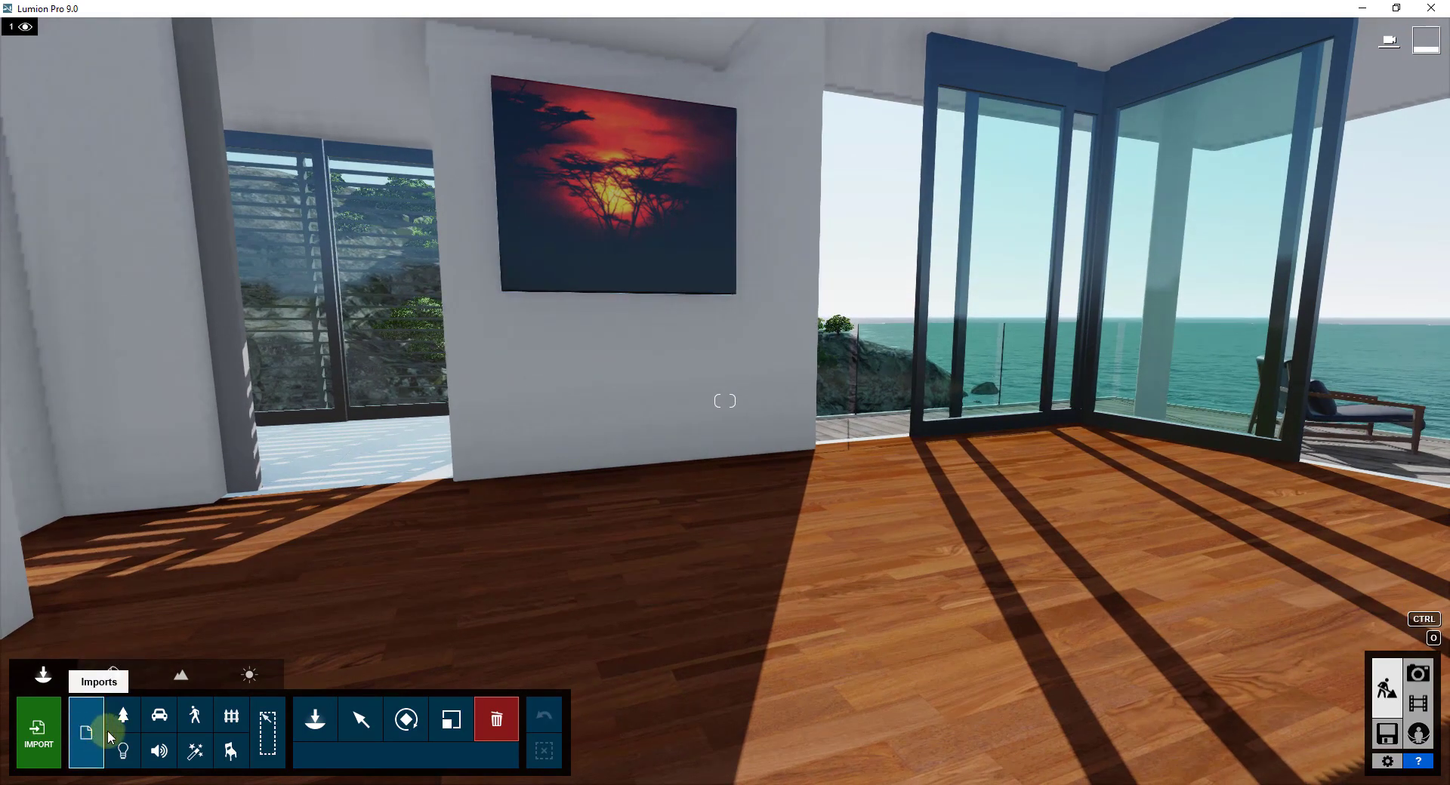
Place a single Bed 004 from the indoor library on the bedroom floor, rotated so its headboard faces the painting wall.
click(315, 720)
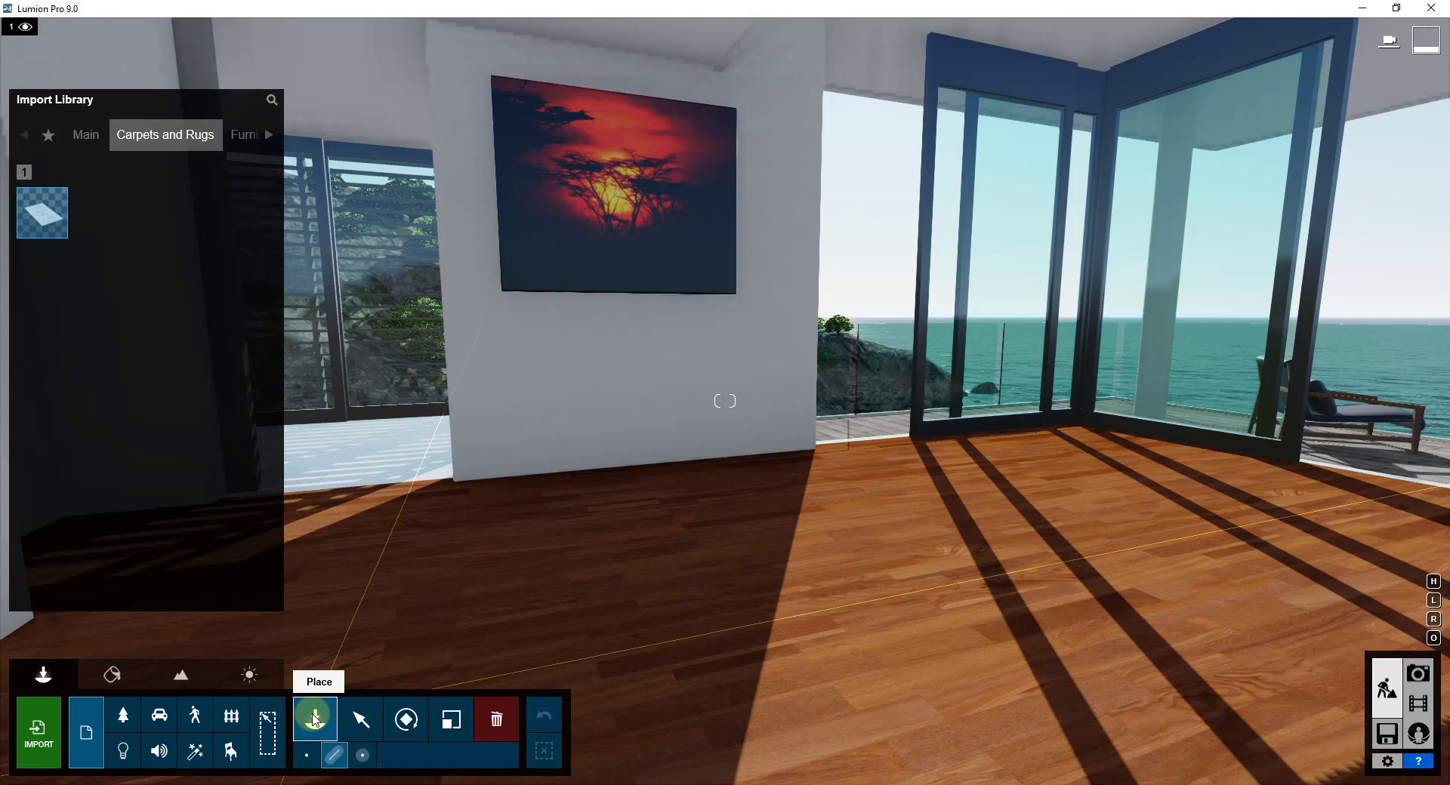
click(232, 754)
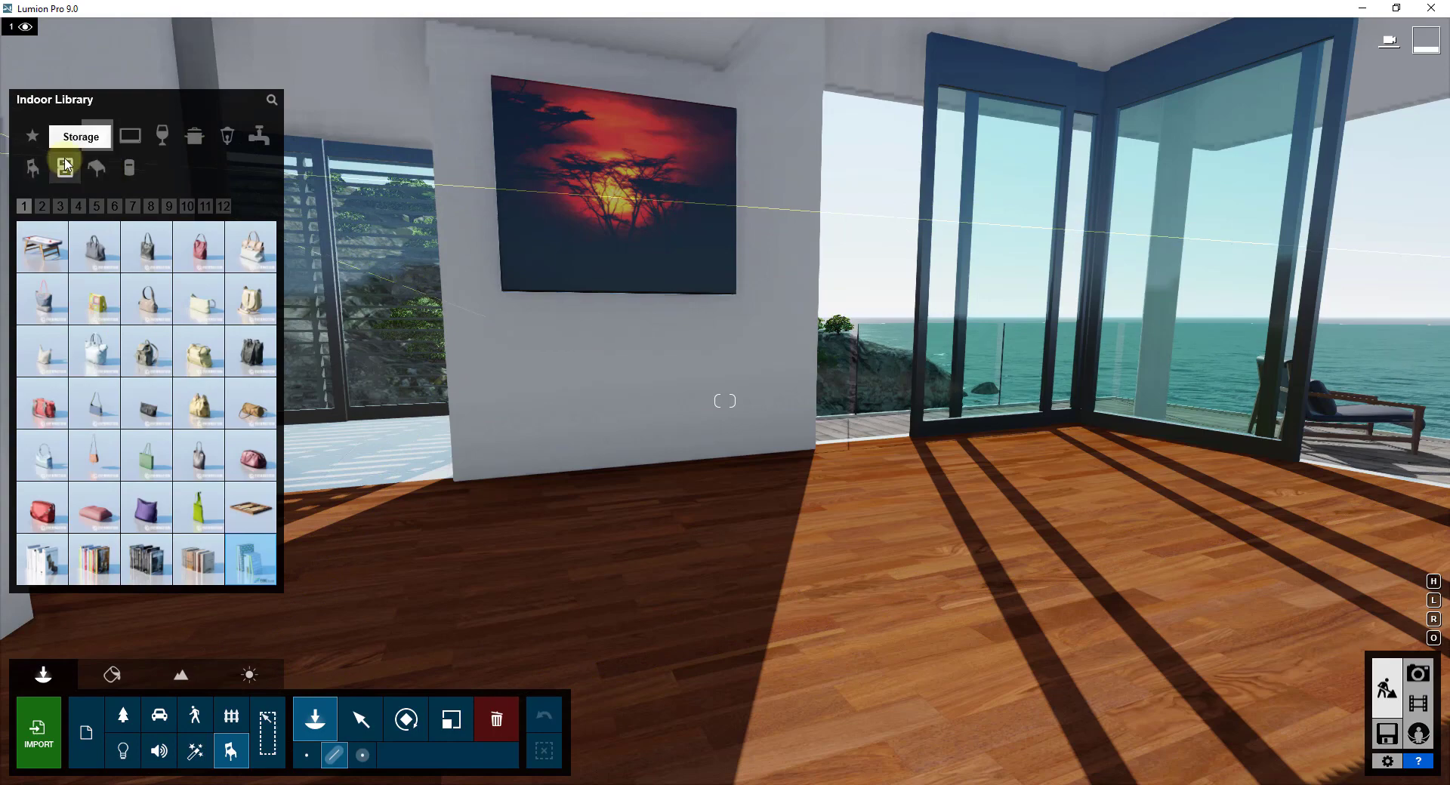
click(71, 136)
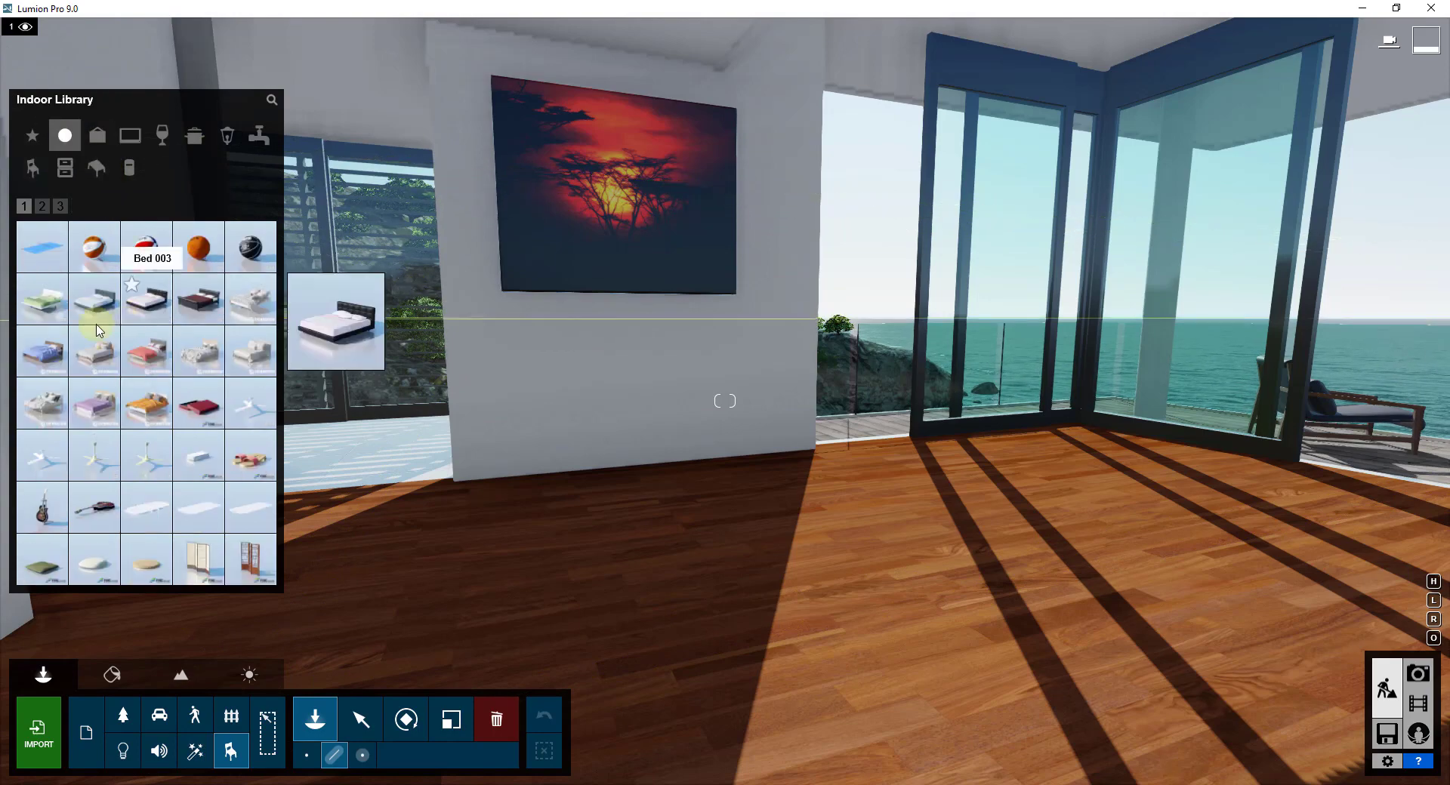
click(208, 302)
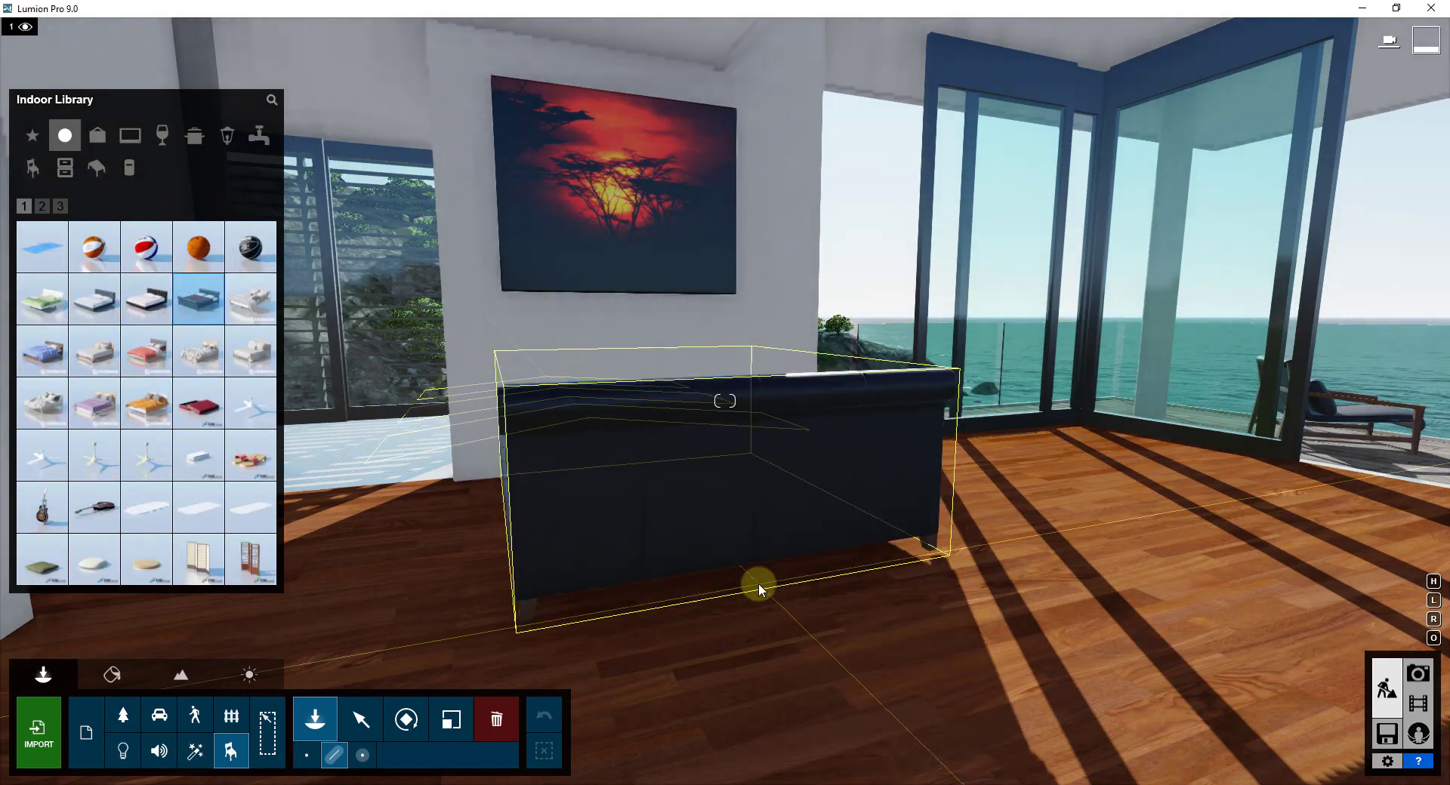
click(835, 684)
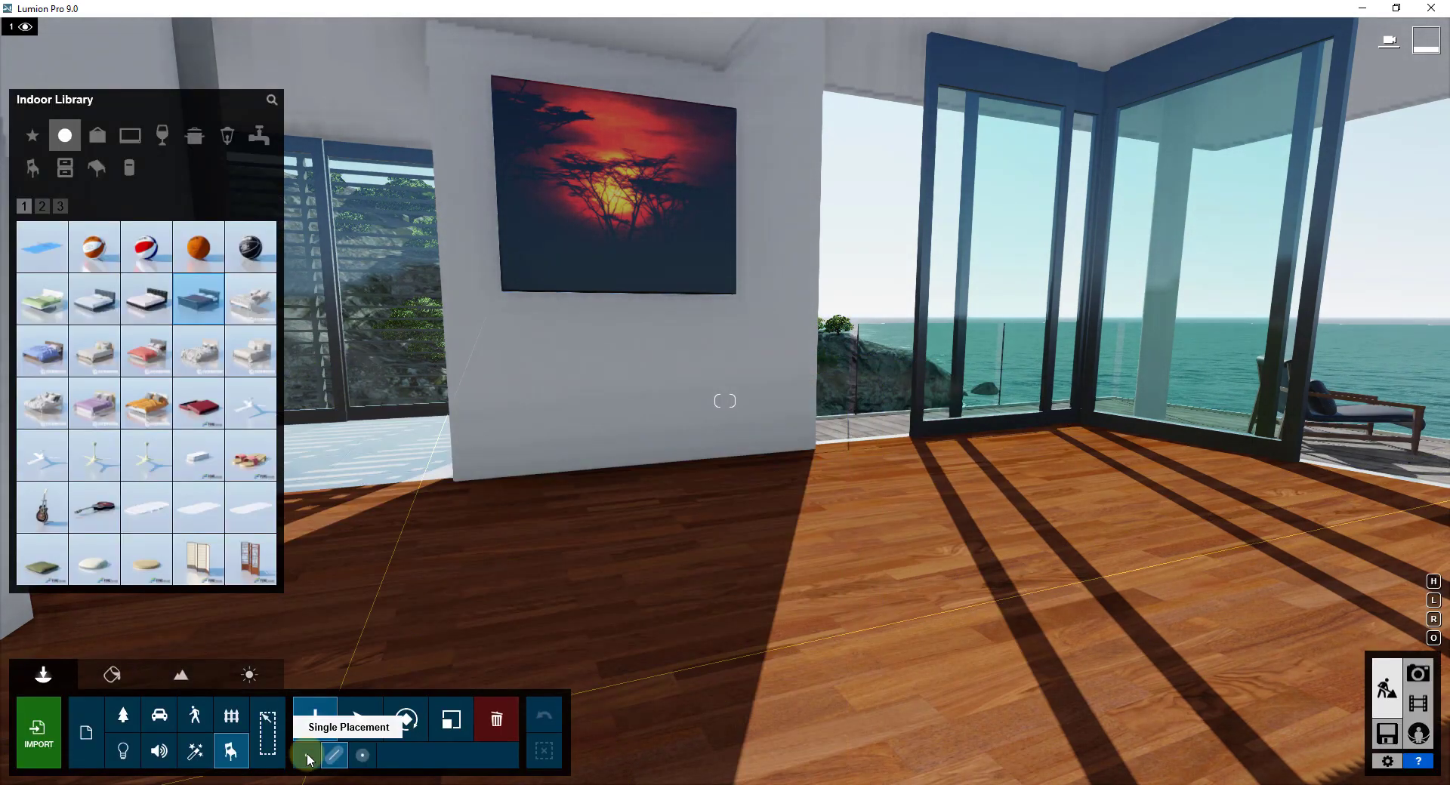
click(306, 755)
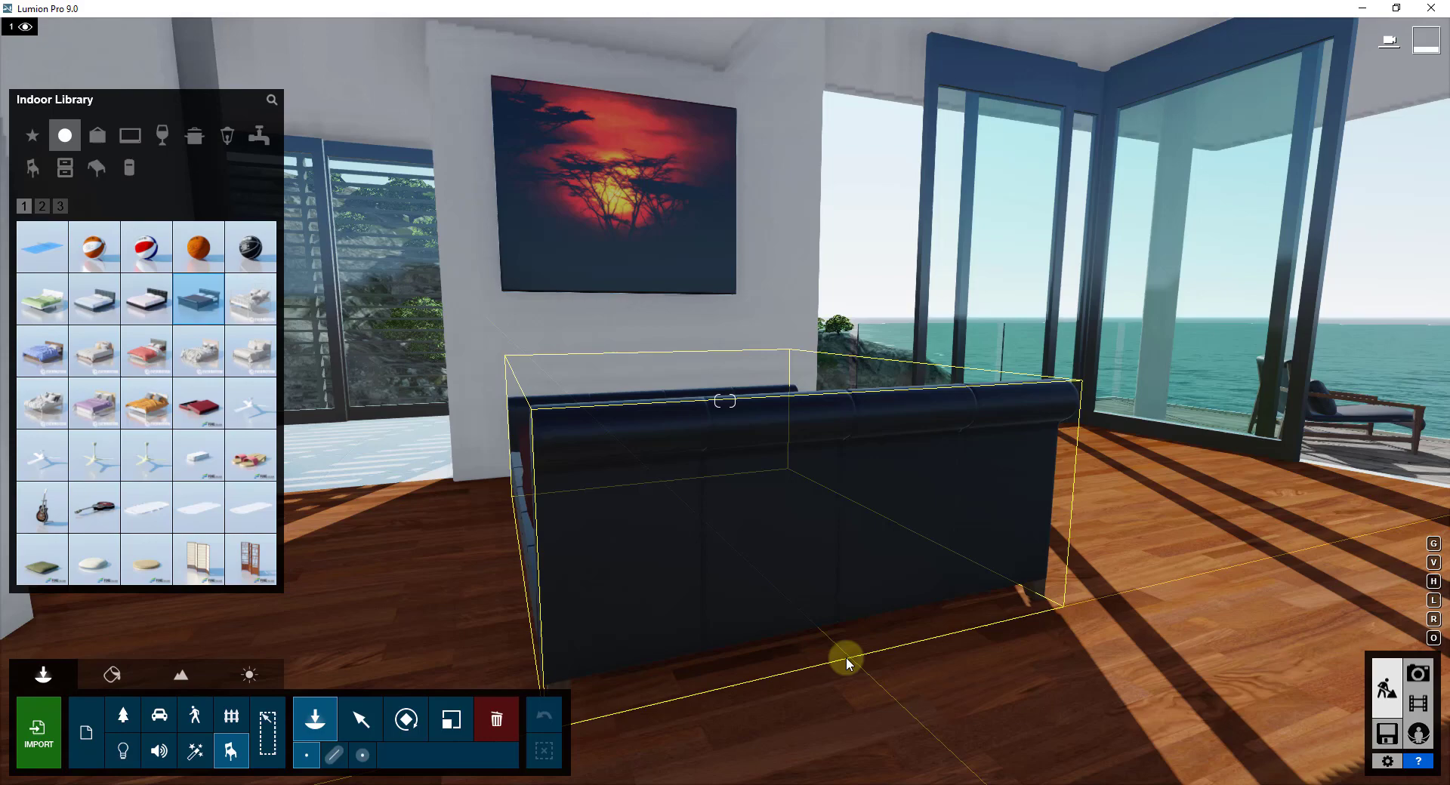
key(r)
click(639, 595)
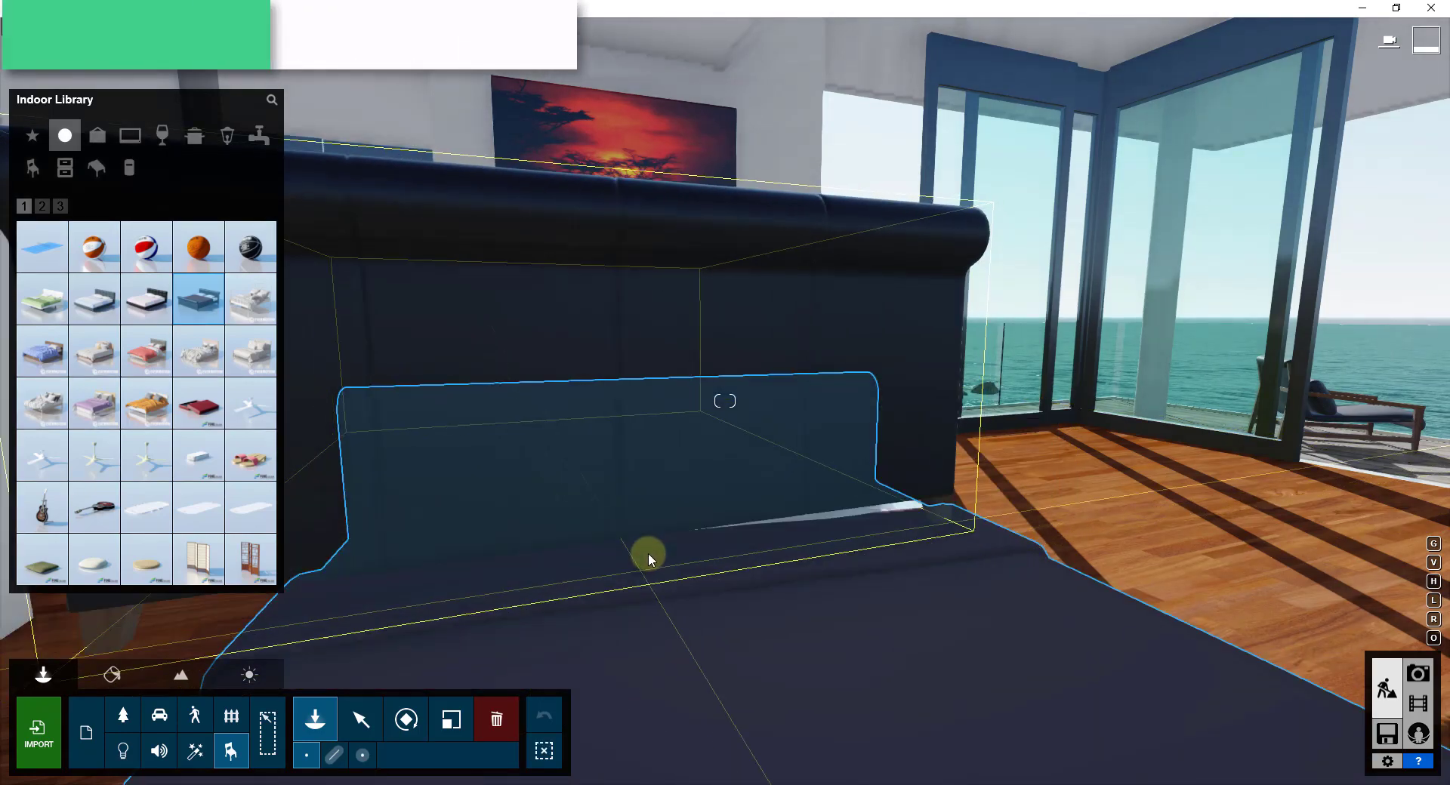
Move the placed bed back against the wall below the sunset painting.
click(363, 721)
click(638, 589)
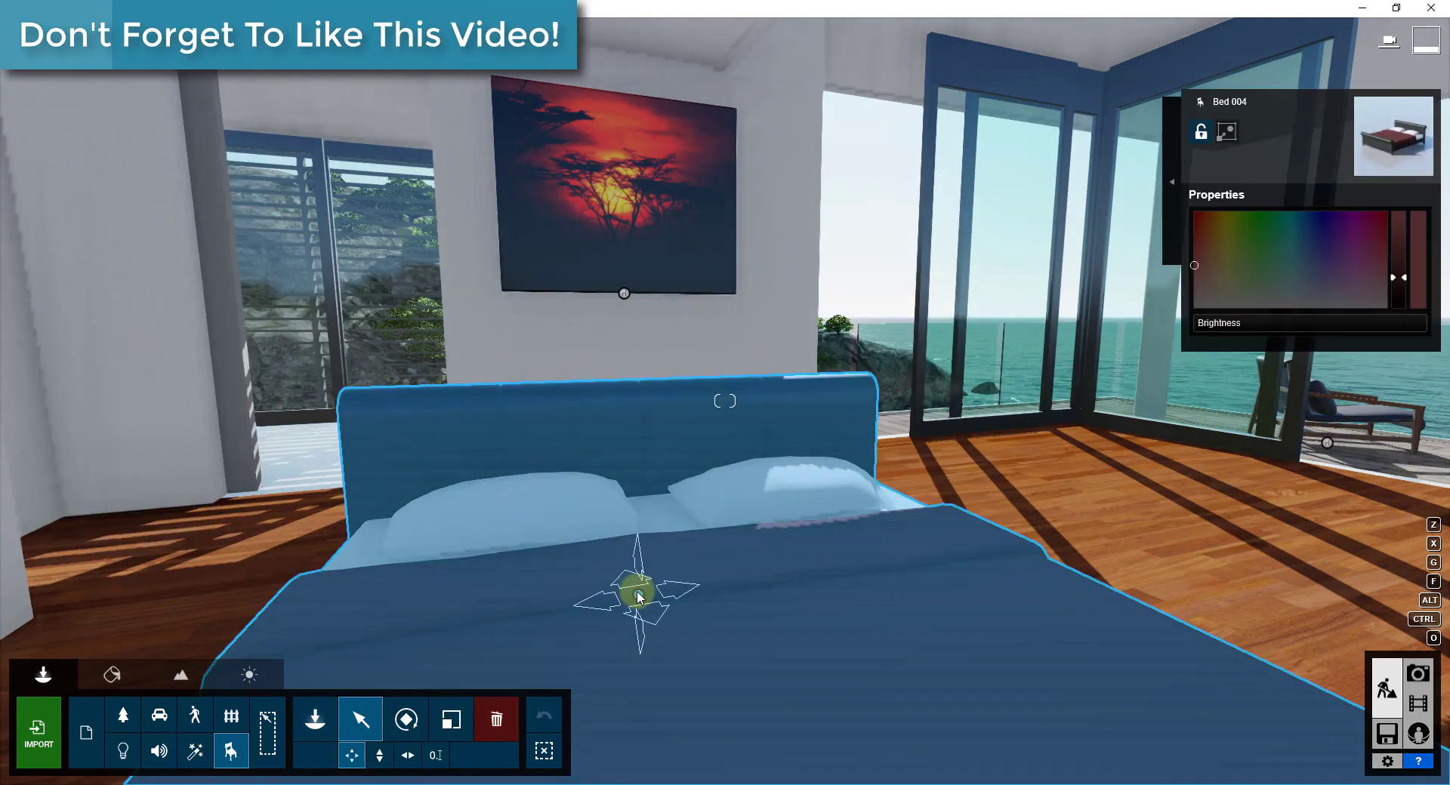
drag(638, 589, 635, 471)
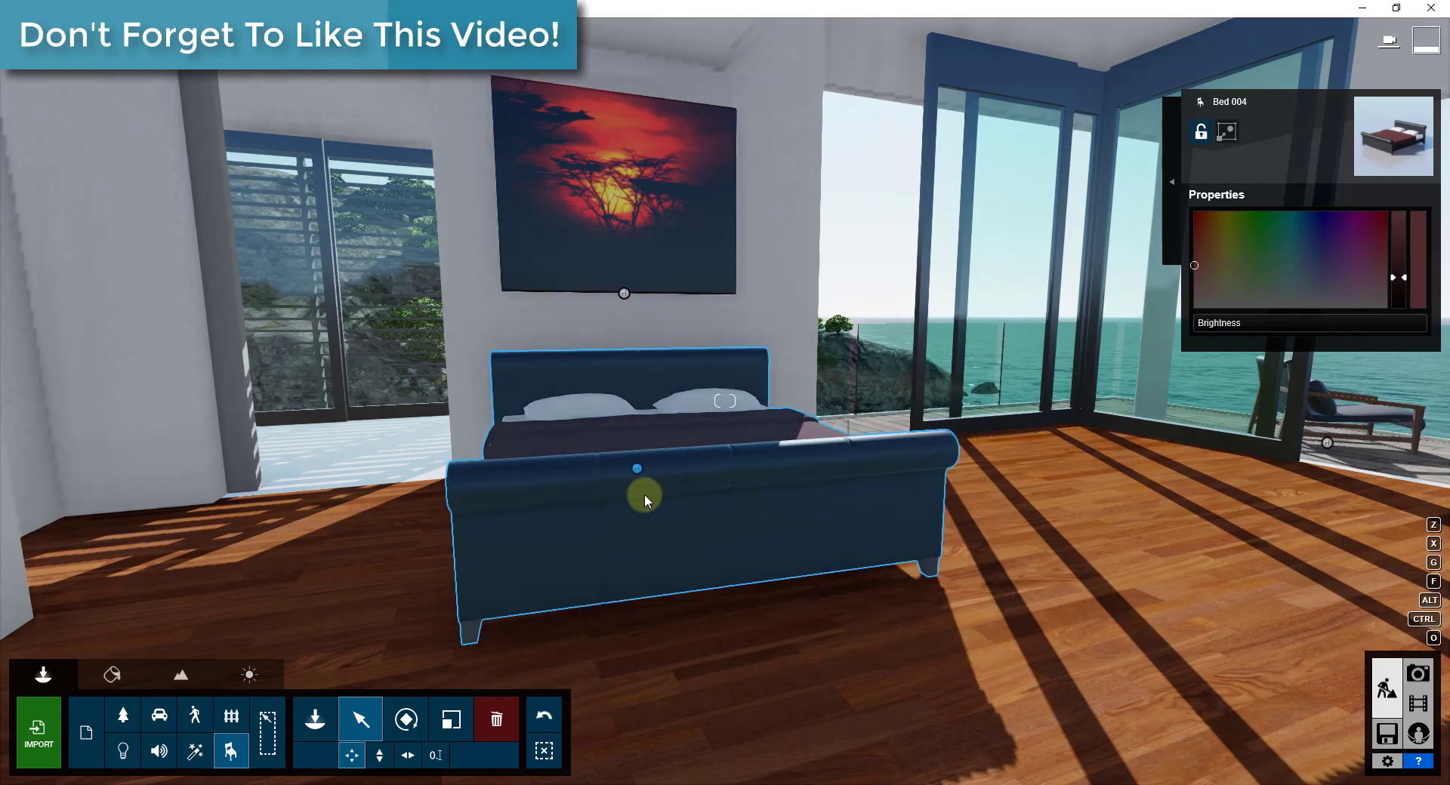
Examine the library bed in the Material Editor for surfaces that can be edited.
key(w)
right_drag(642, 498, 592, 489)
click(112, 674)
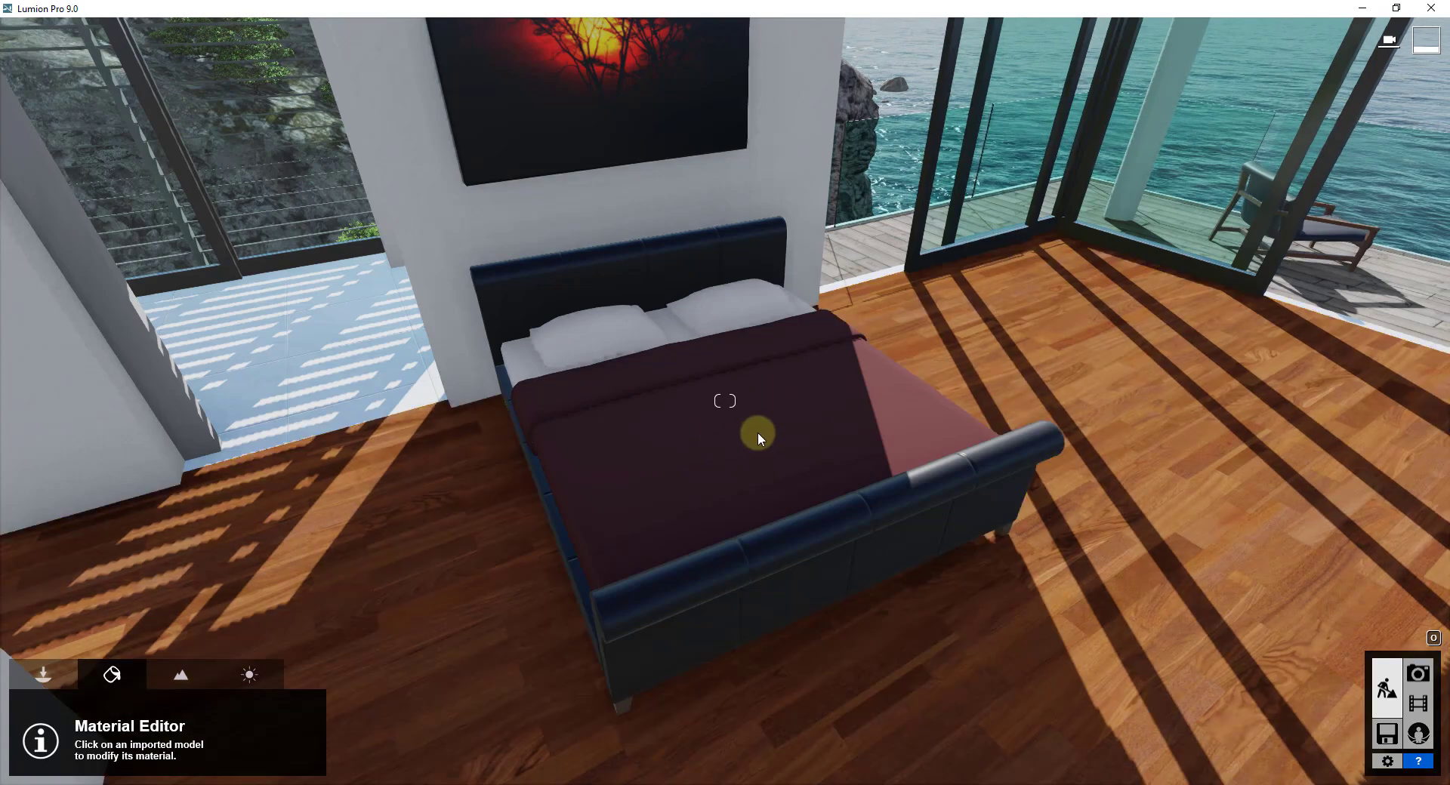
right_drag(758, 433, 841, 432)
key(a)
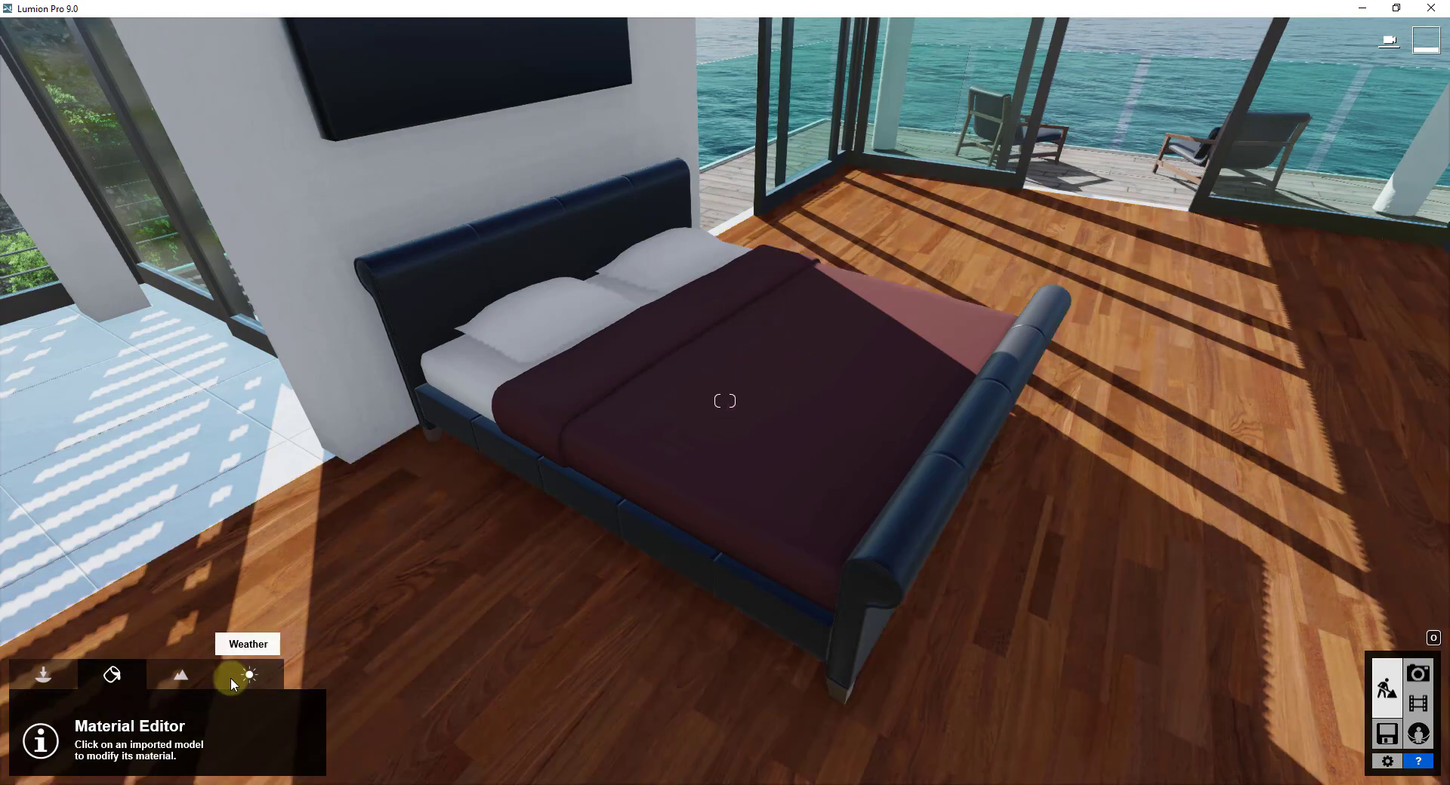
Delete the library bed from the bedroom.
click(43, 675)
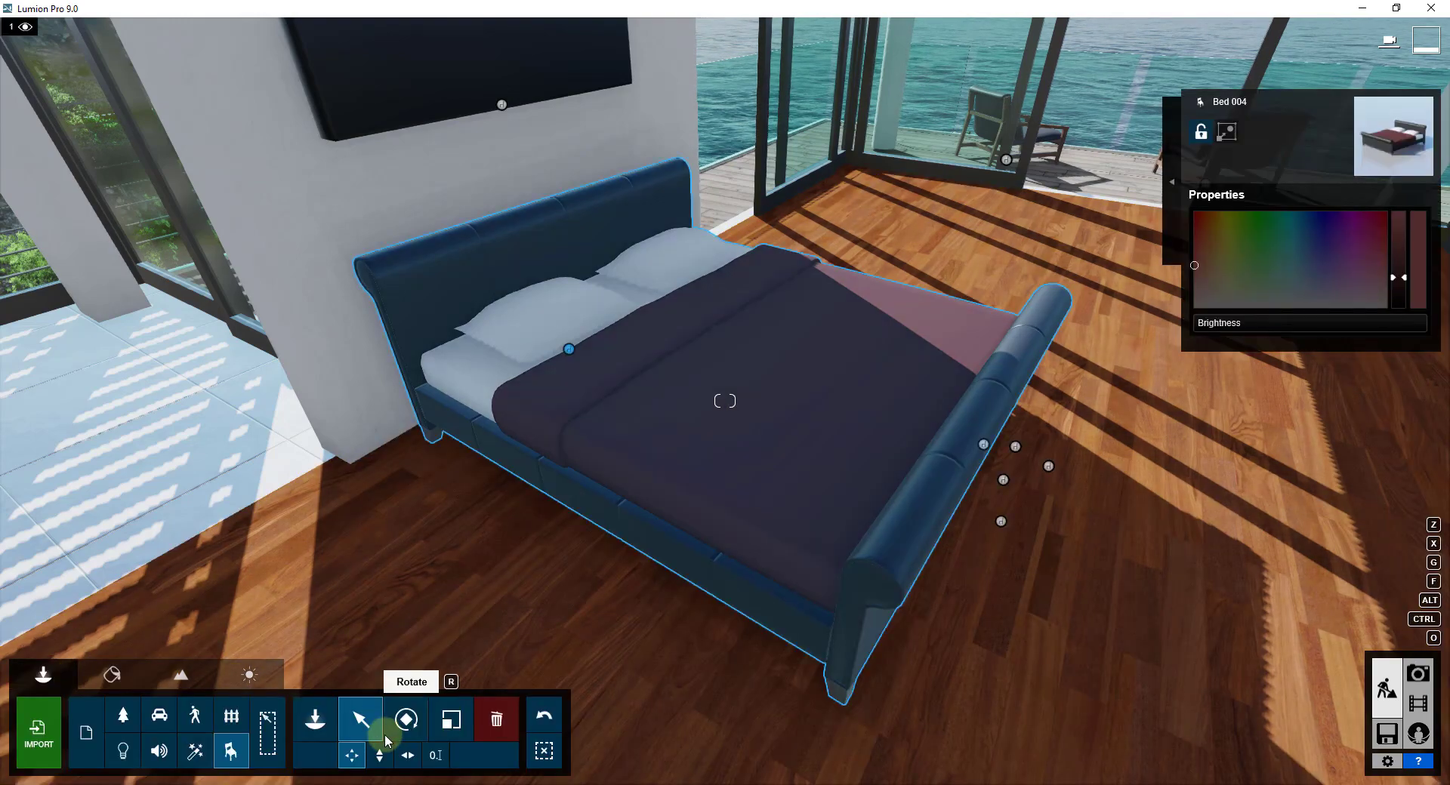
click(496, 719)
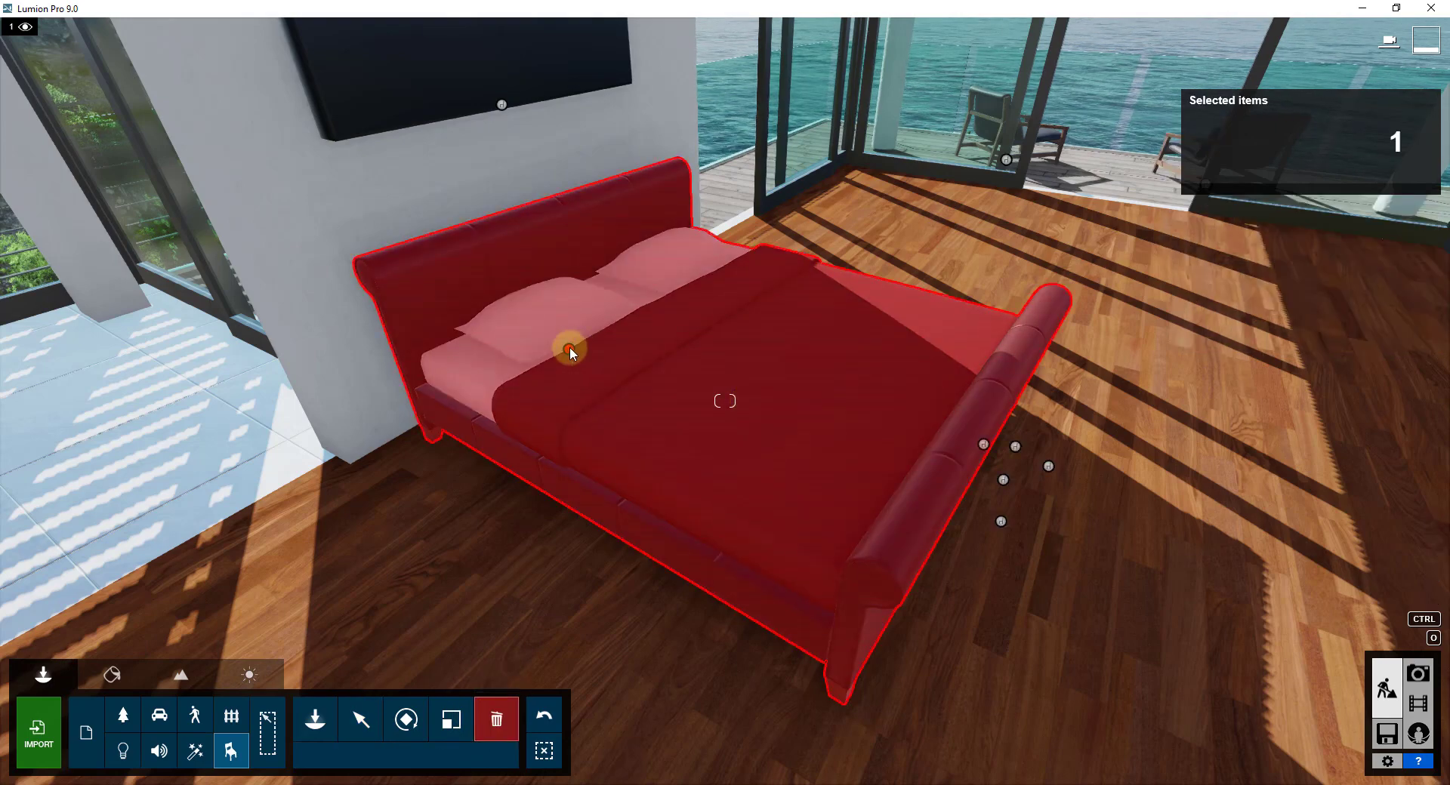
click(569, 348)
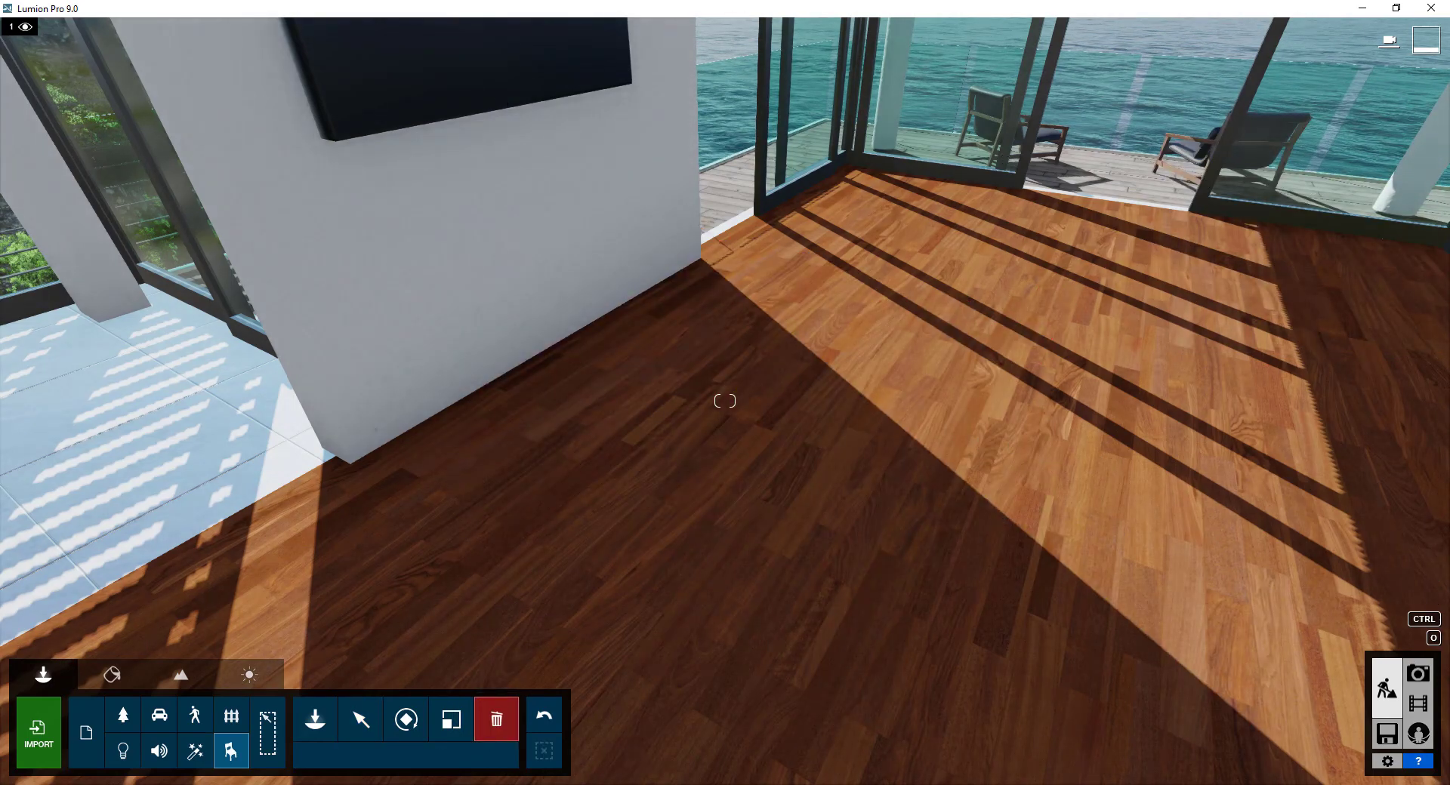
View the blanket-covered bed model in SketchUp, switch back to Lumion and check the files offered for a new model import.
key(alt+Tab)
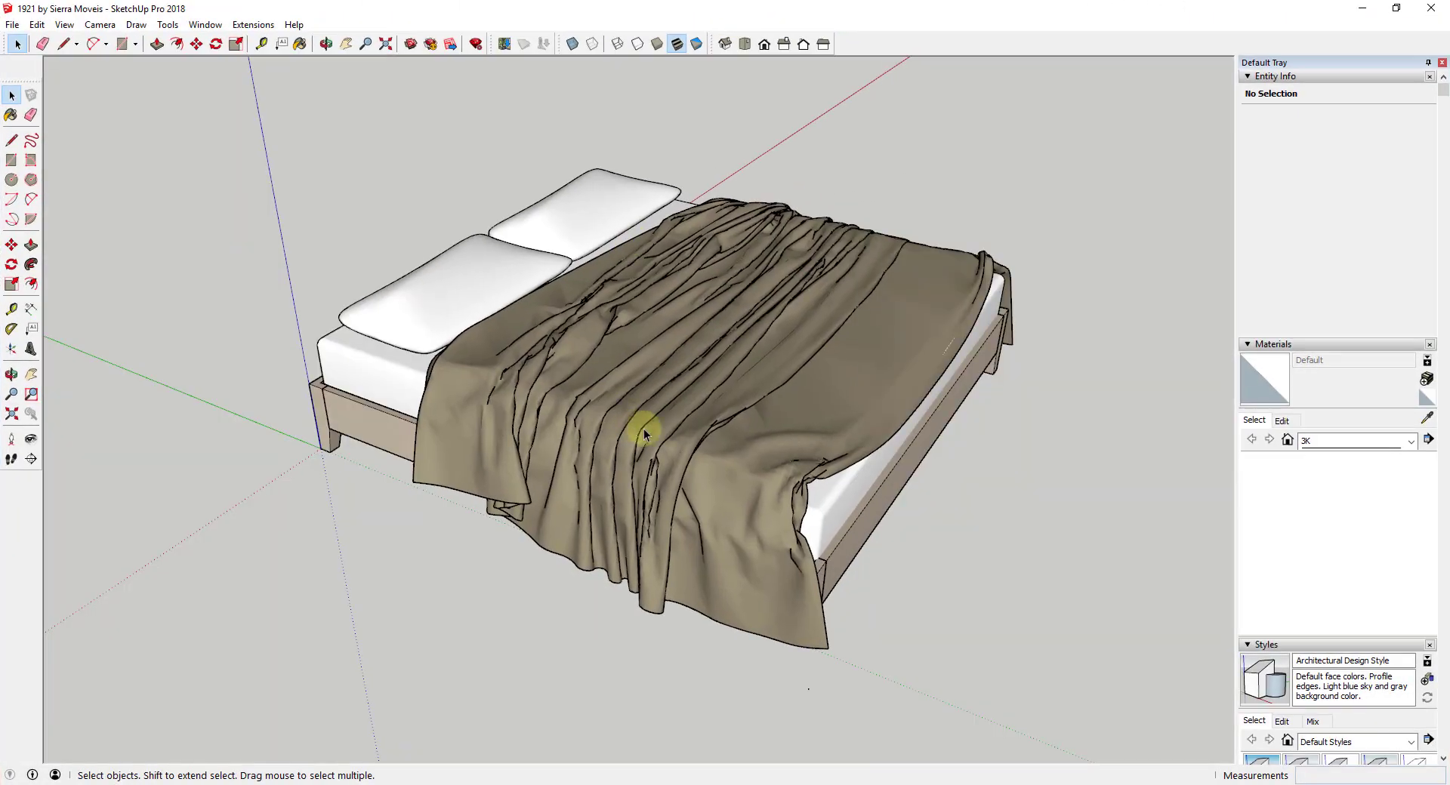
click(832, 424)
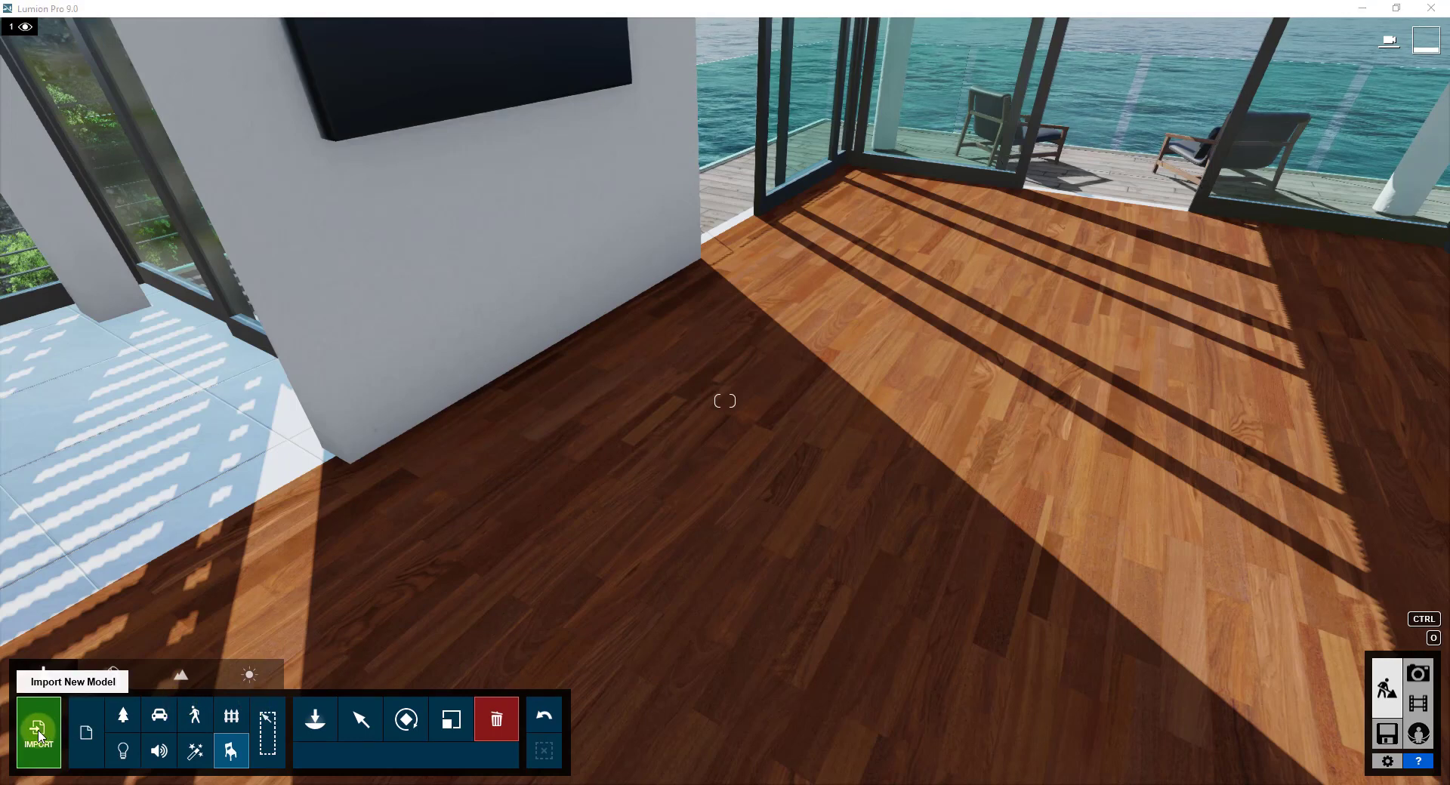
click(39, 732)
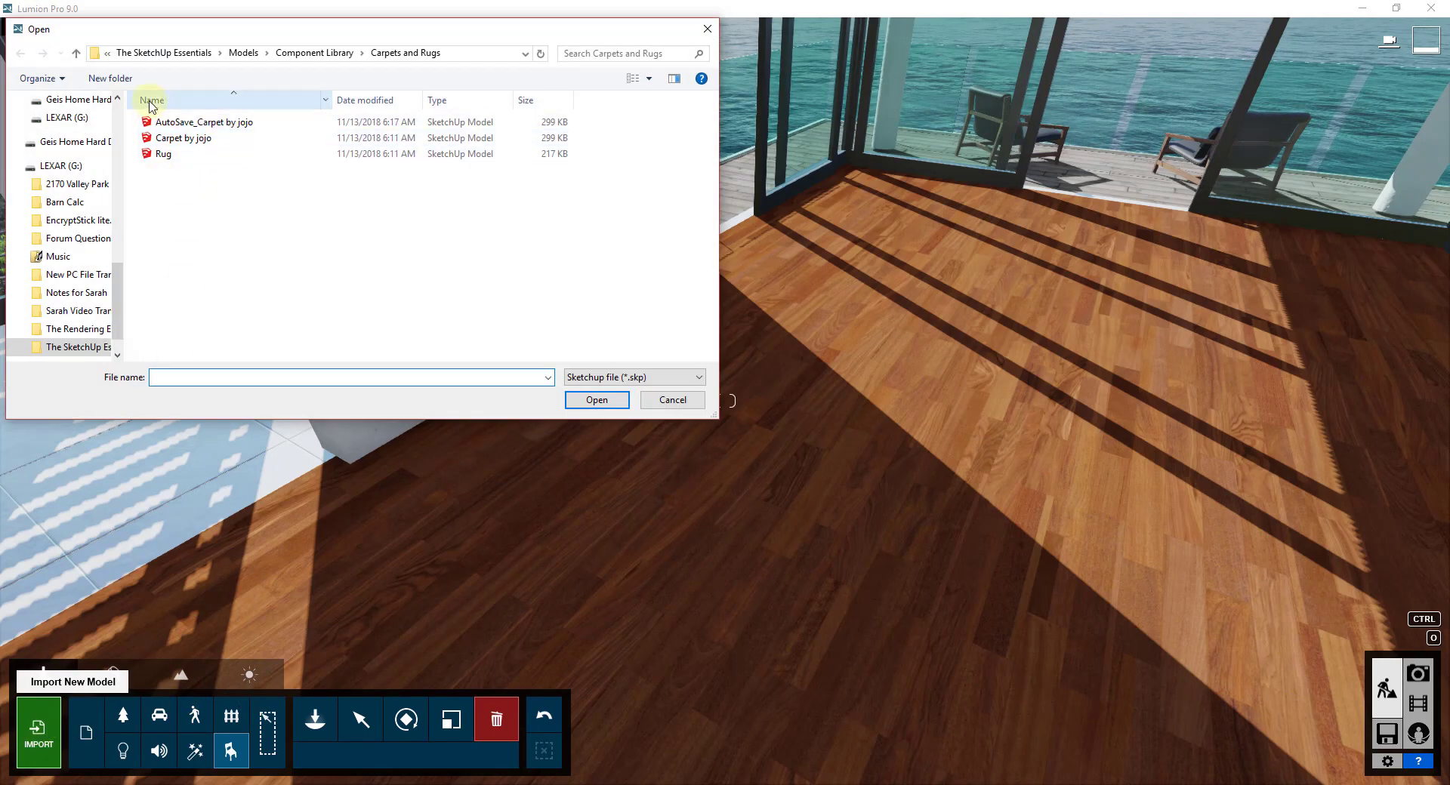
click(668, 401)
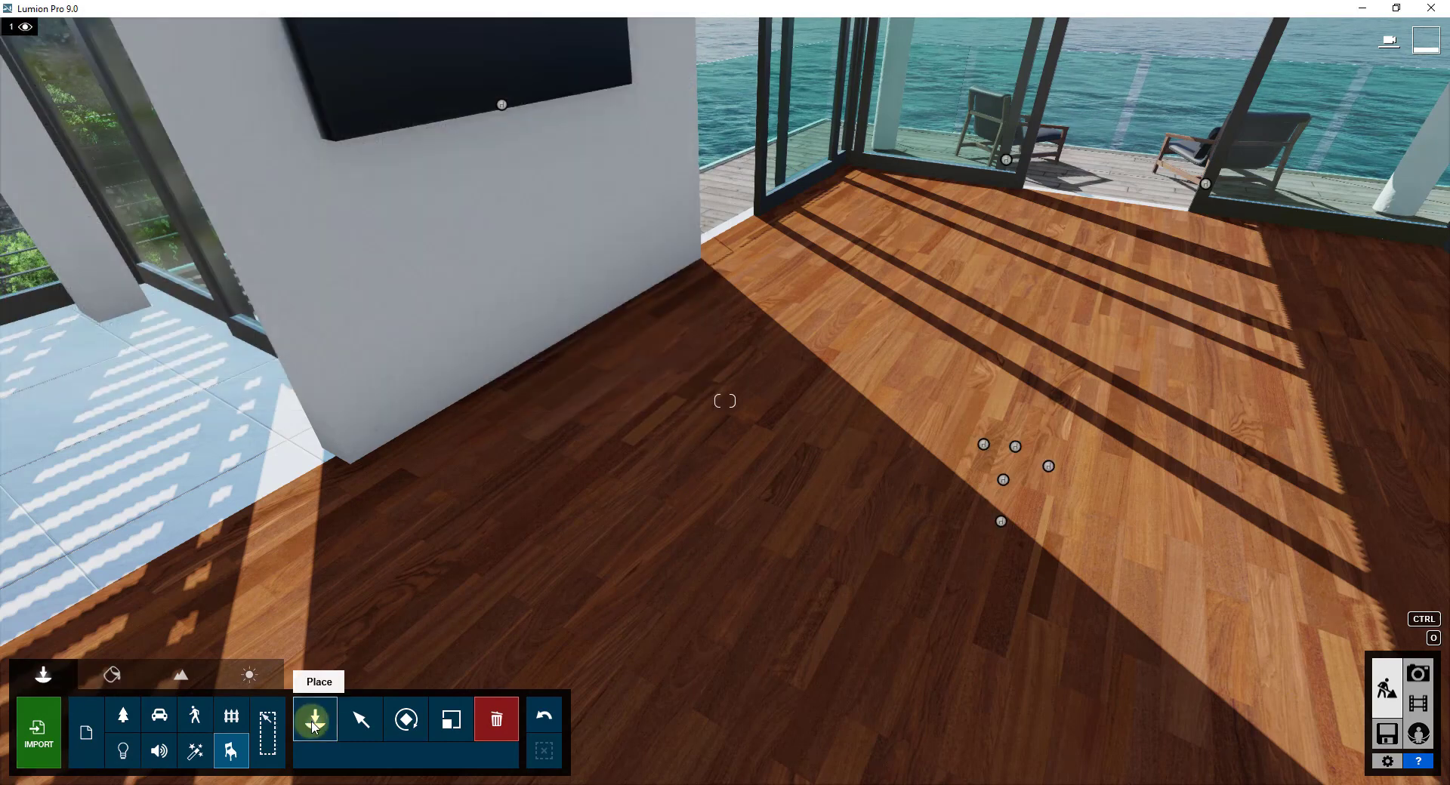
Place the imported bed from the Furnishings folder of the import library, rotated with its pillows against the painting wall.
click(315, 719)
click(32, 136)
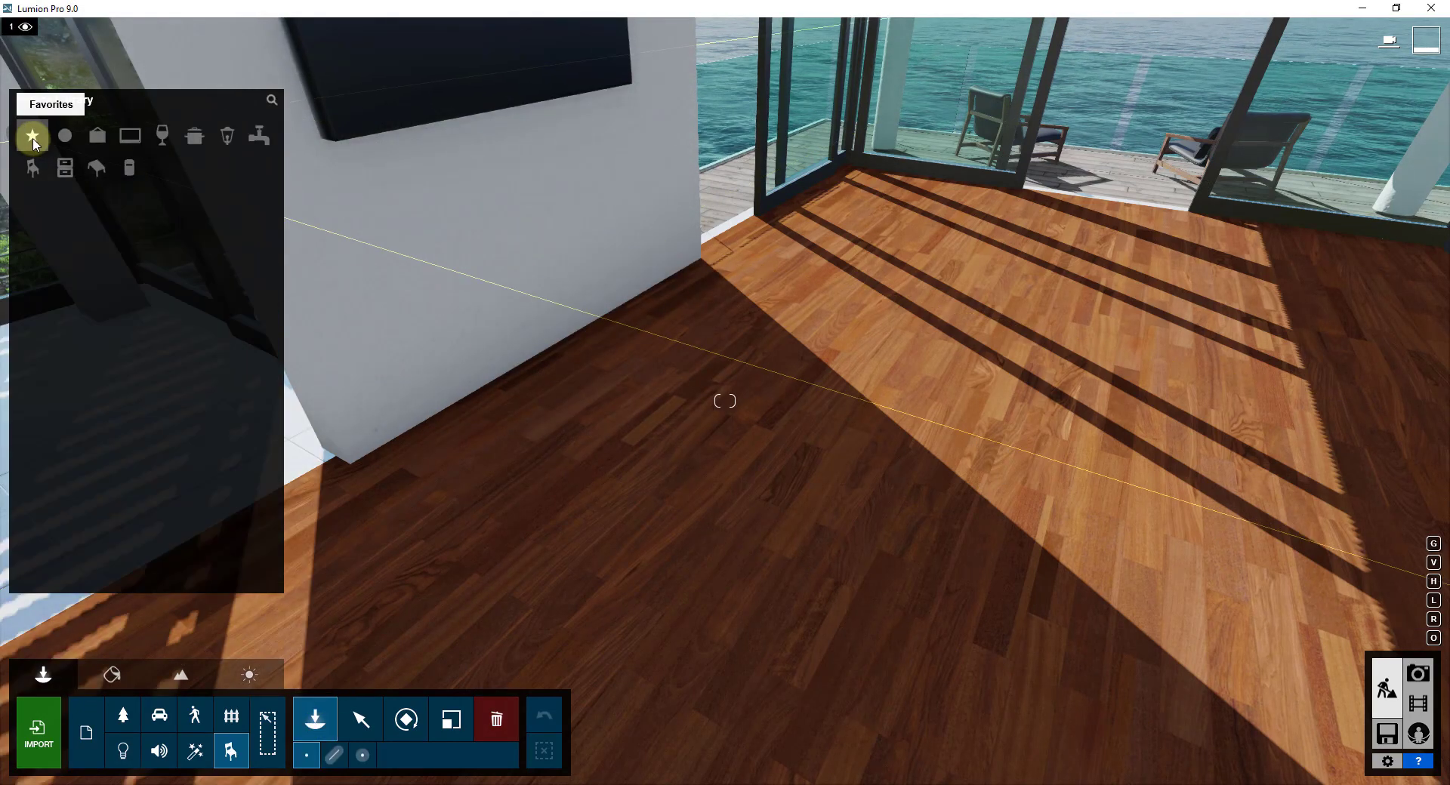
click(89, 743)
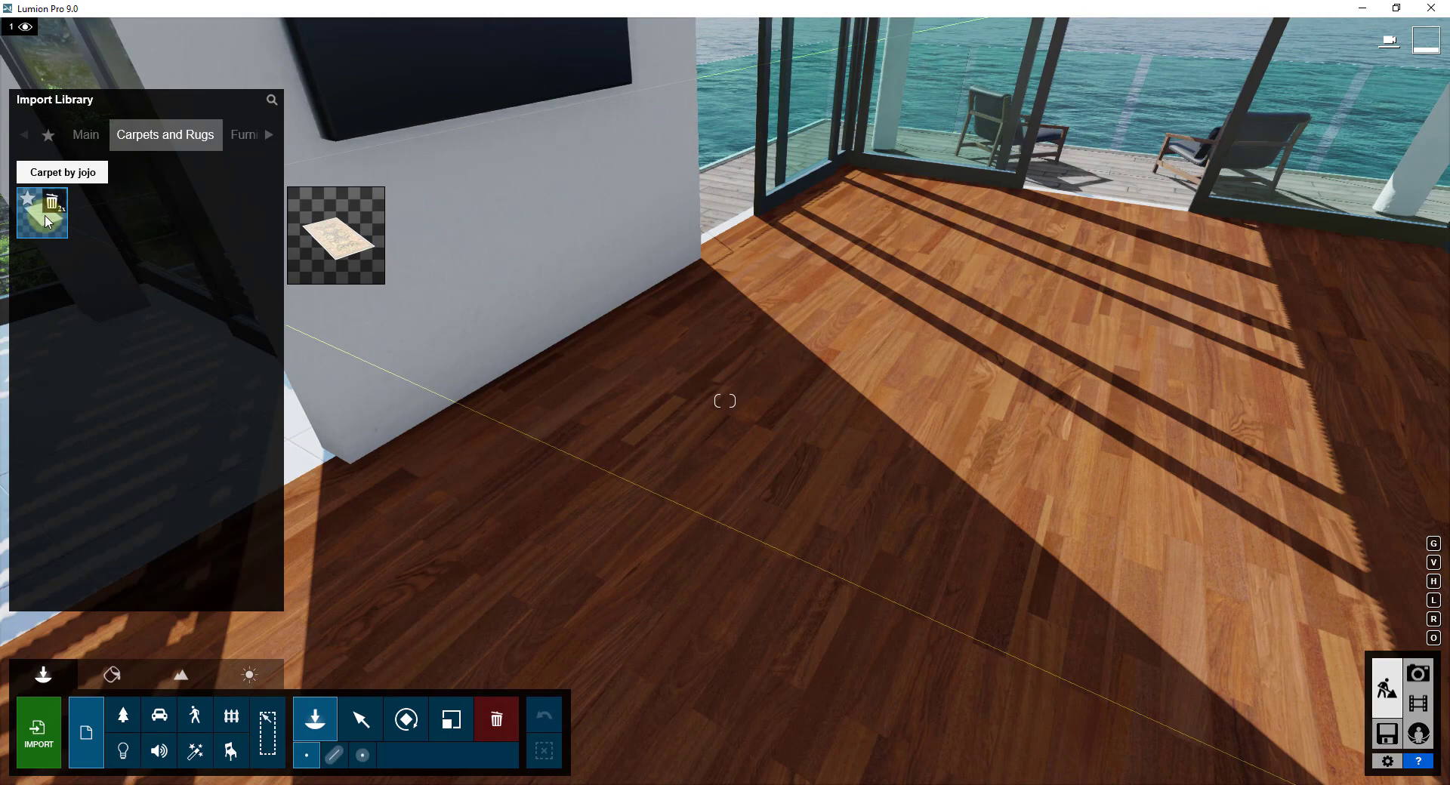
click(242, 135)
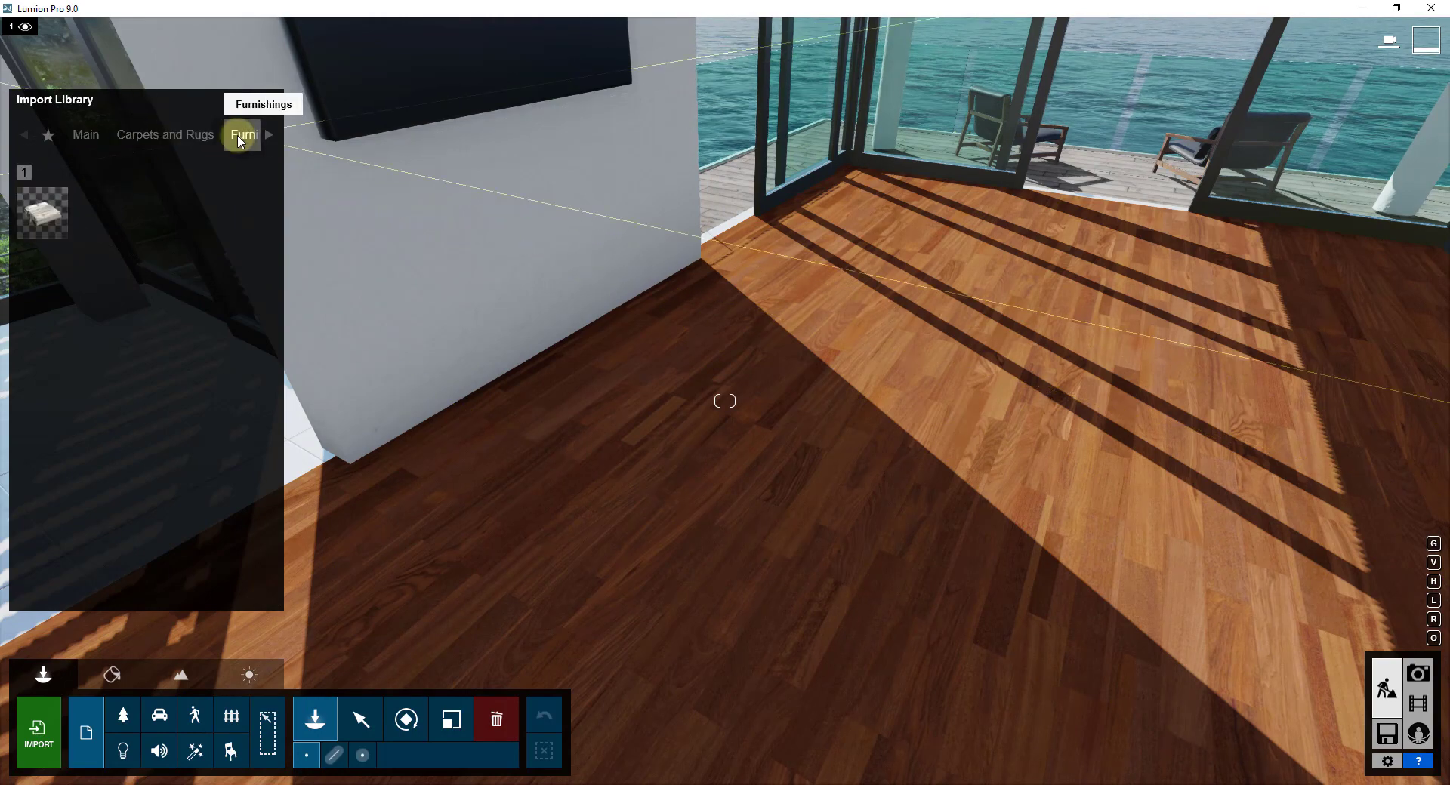
click(35, 229)
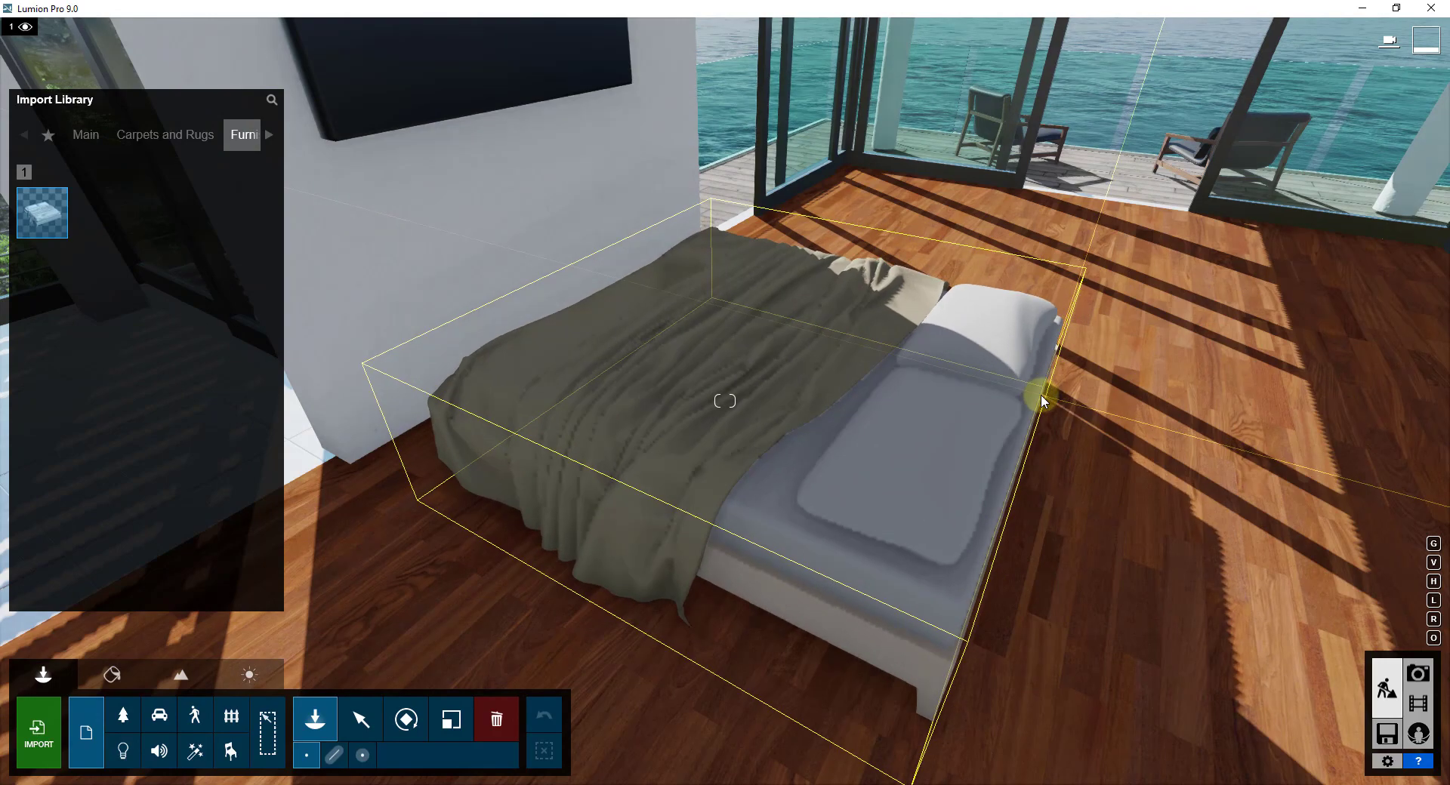
key(r)
key(r)
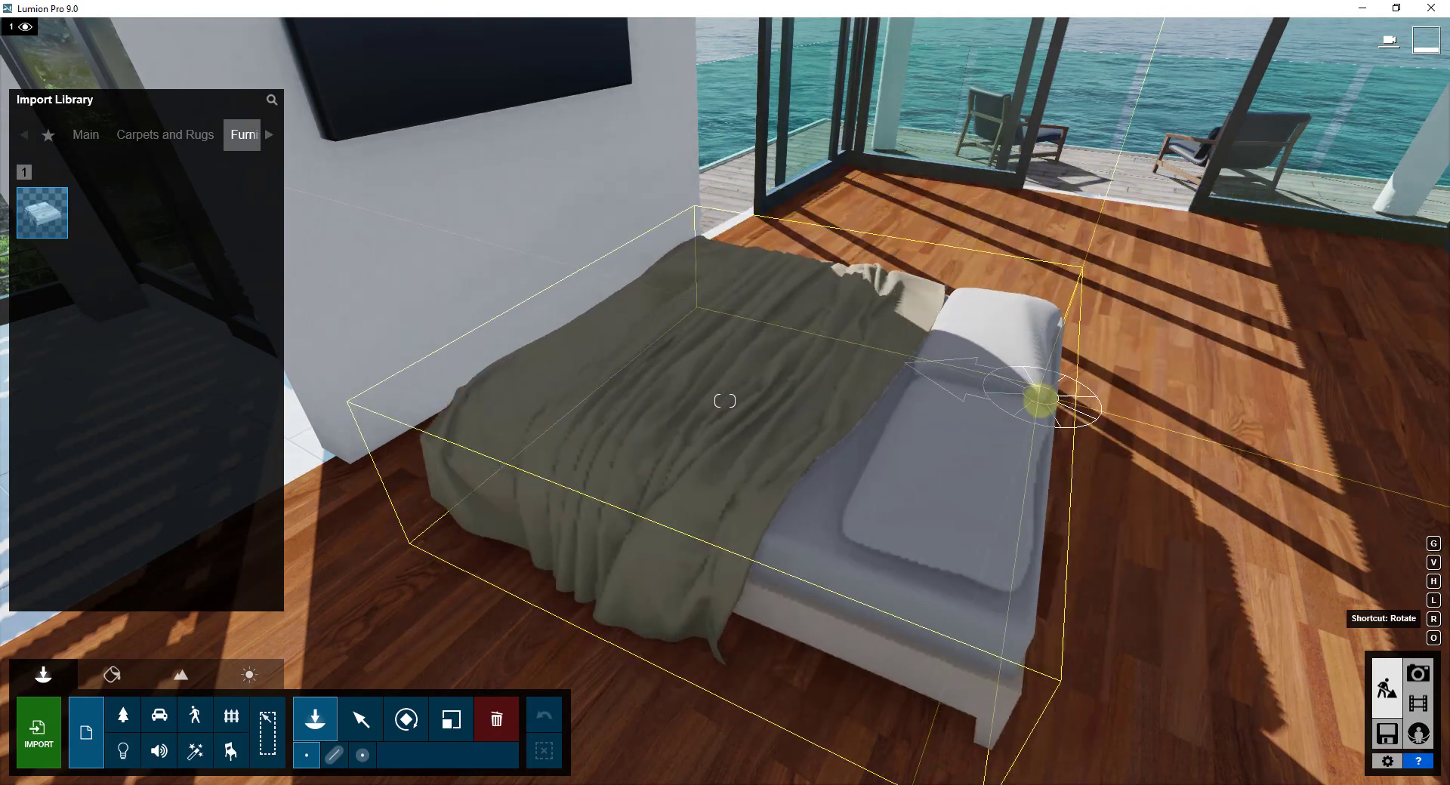
key(r)
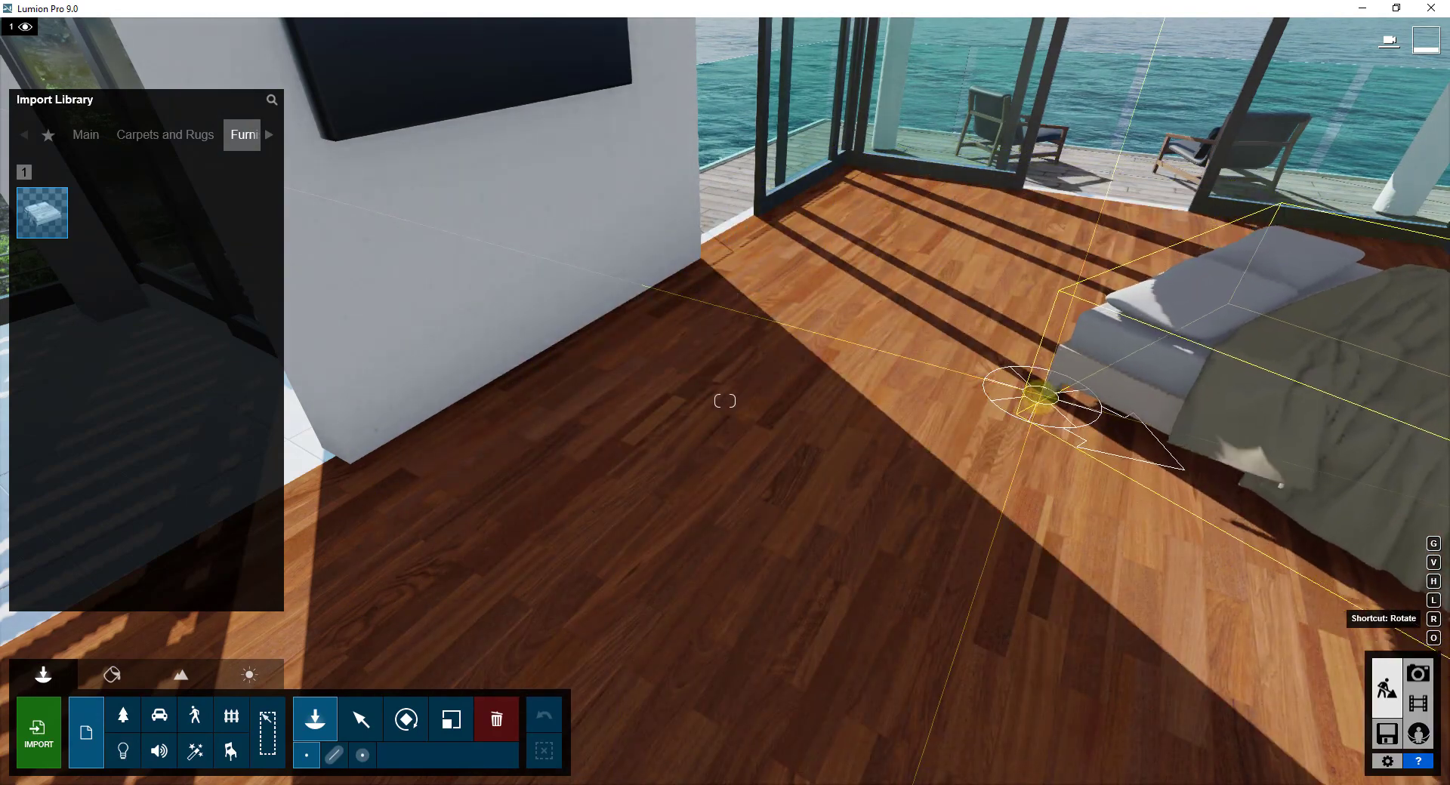
key(r)
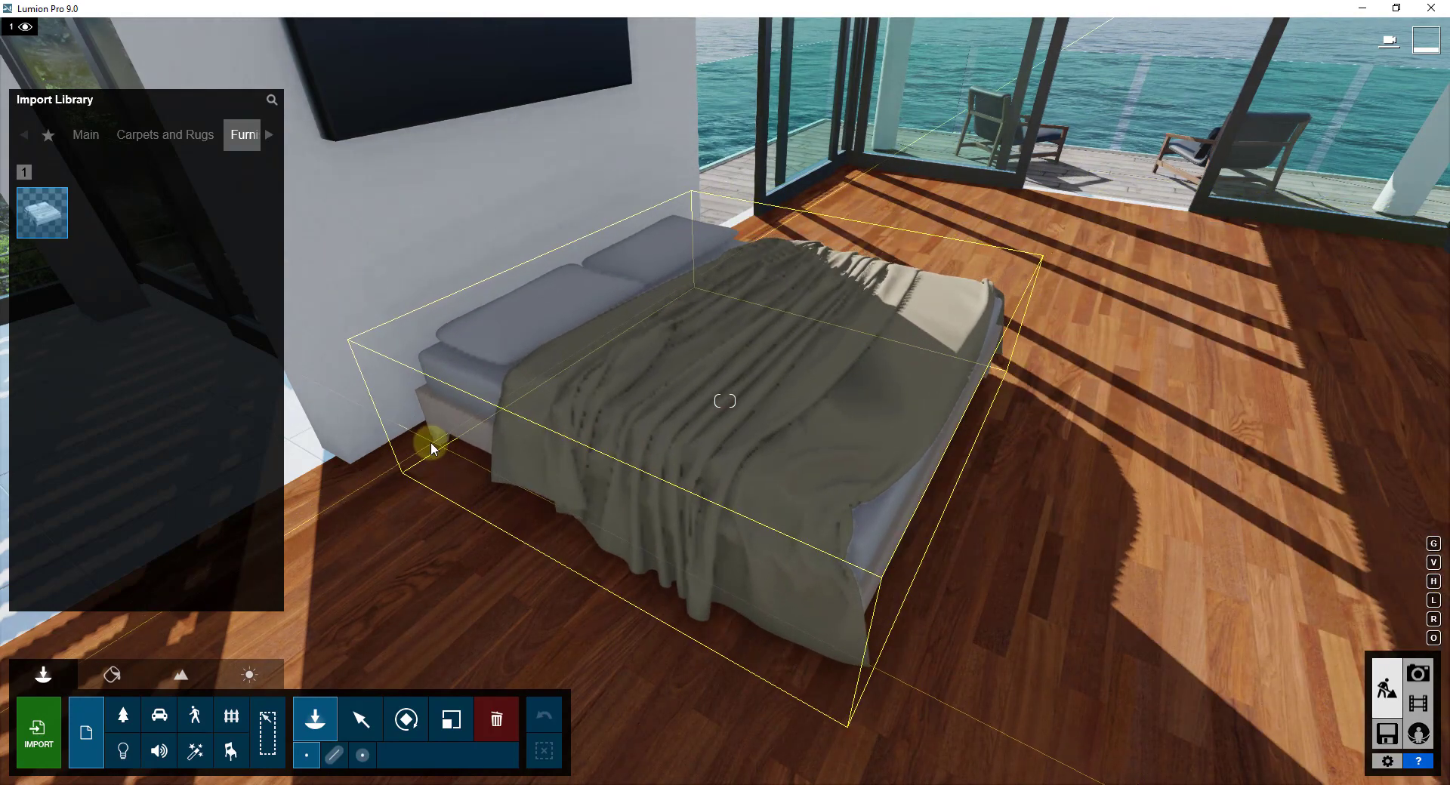
click(429, 441)
click(543, 751)
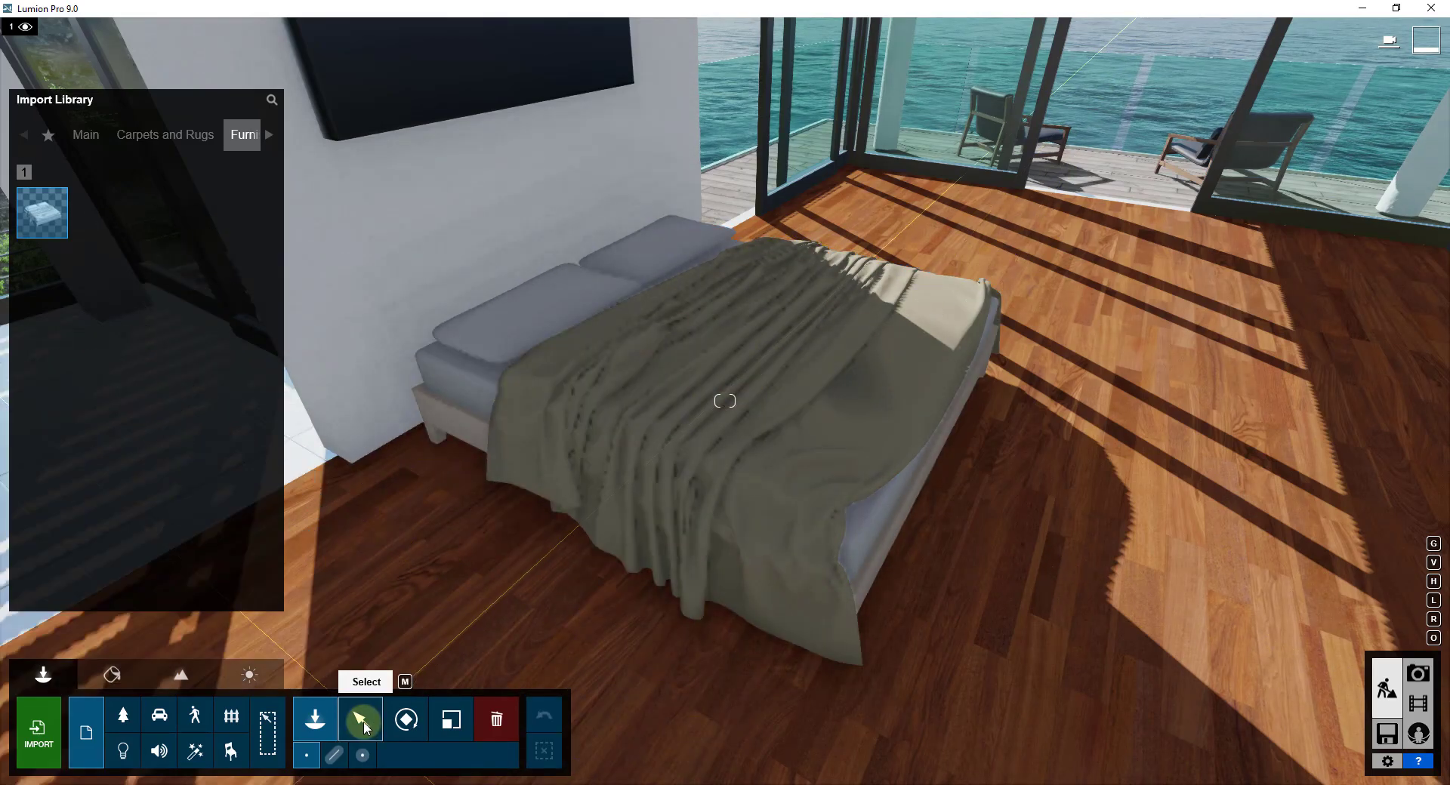
Examine the imported bed, its draped blanket and its frame from the foot end.
click(361, 720)
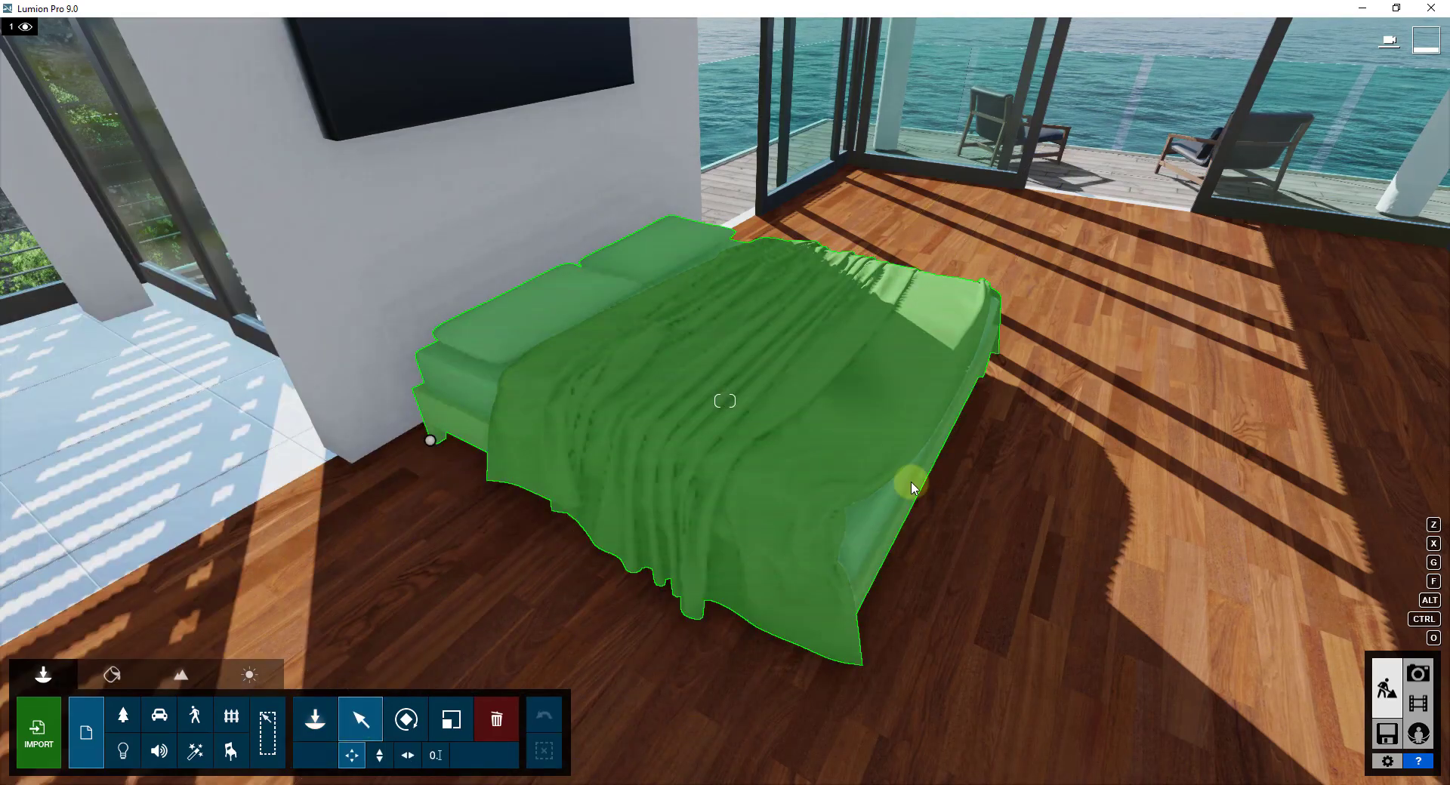
key(e)
right_drag(906, 486, 914, 460)
key(s)
key(w)
key(s)
key(w)
key(s)
key(a)
key(w)
key(a)
click(919, 477)
key(d)
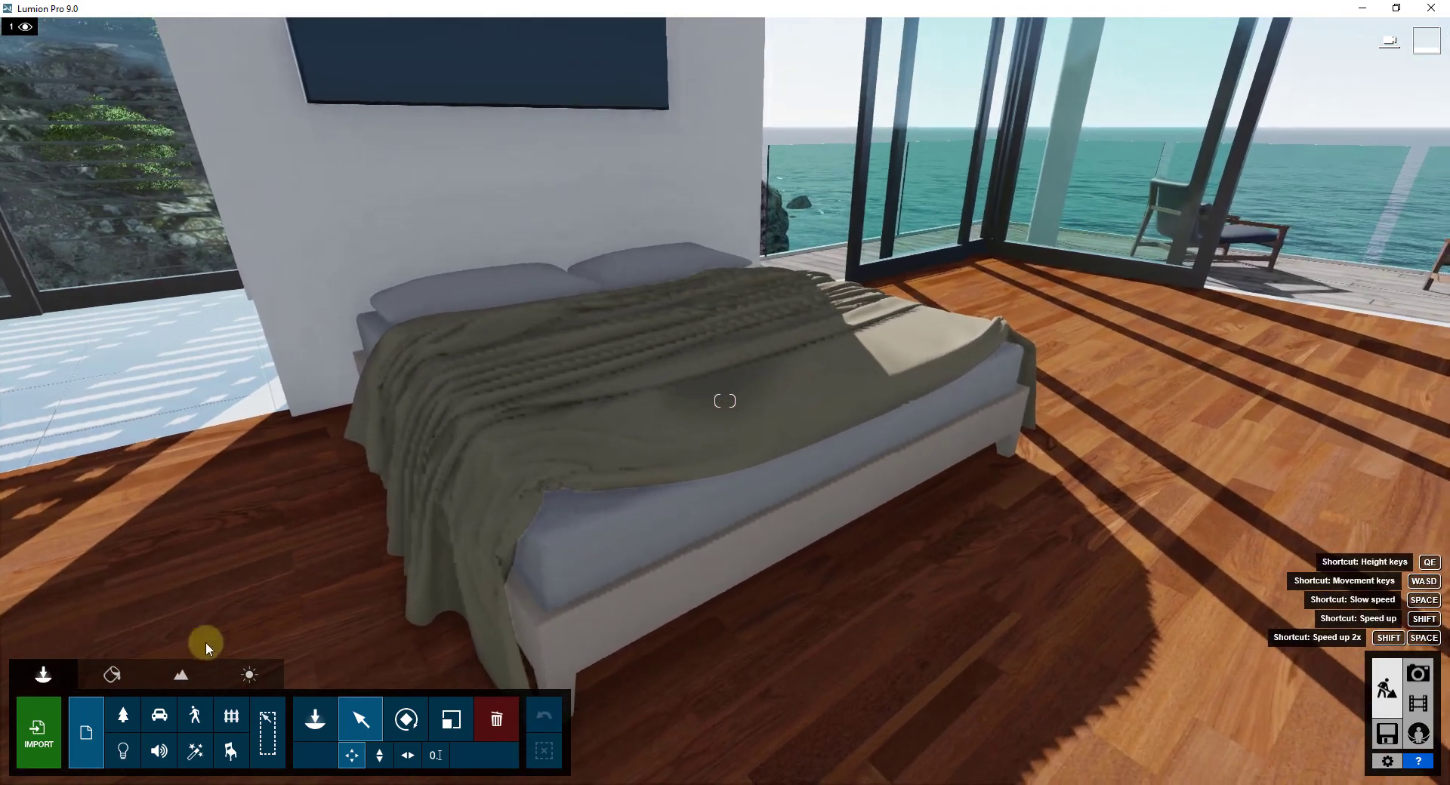
Apply Black and White Fur from the Nature materials to the blanket draped over the imported bed.
click(112, 677)
click(712, 444)
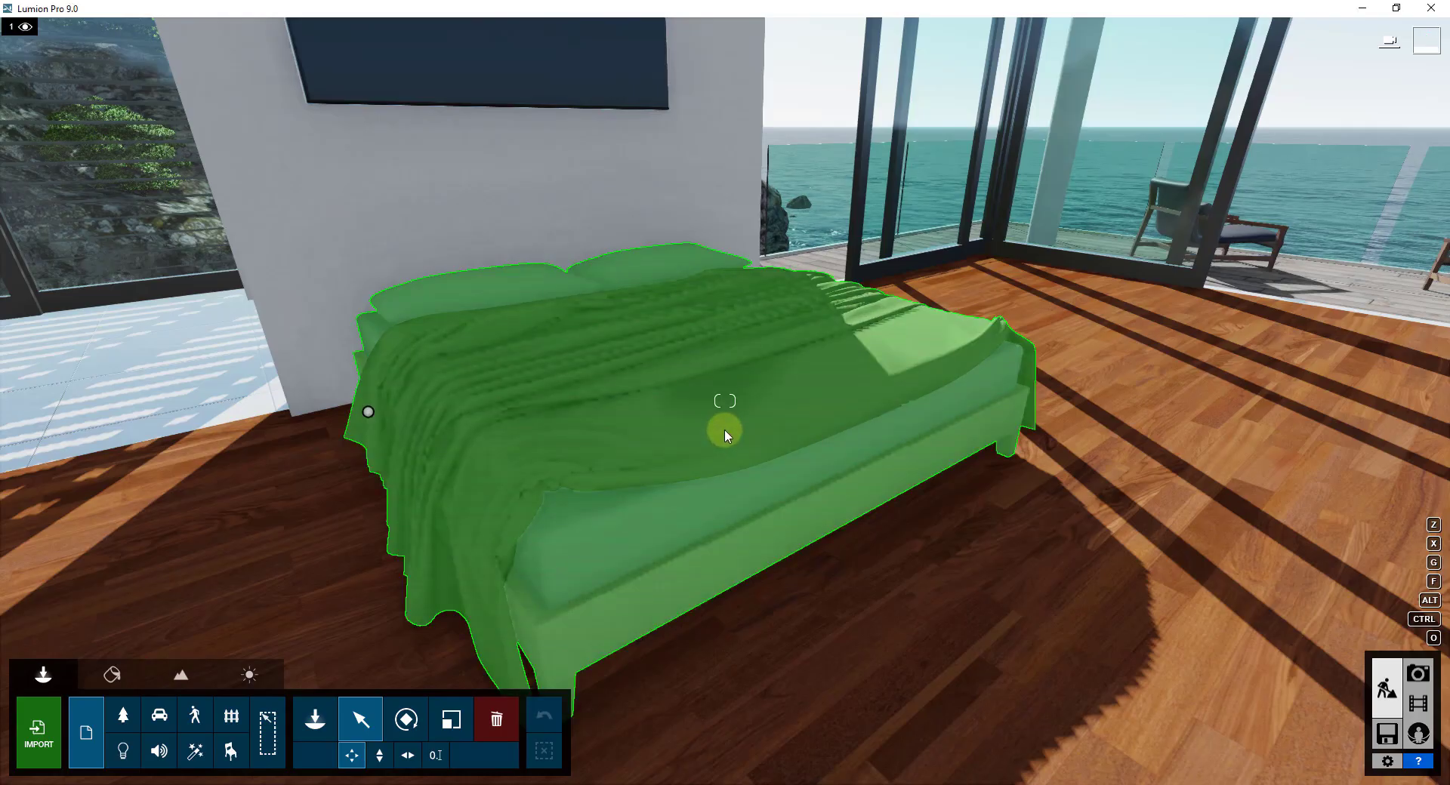
right_drag(726, 430, 728, 427)
click(106, 676)
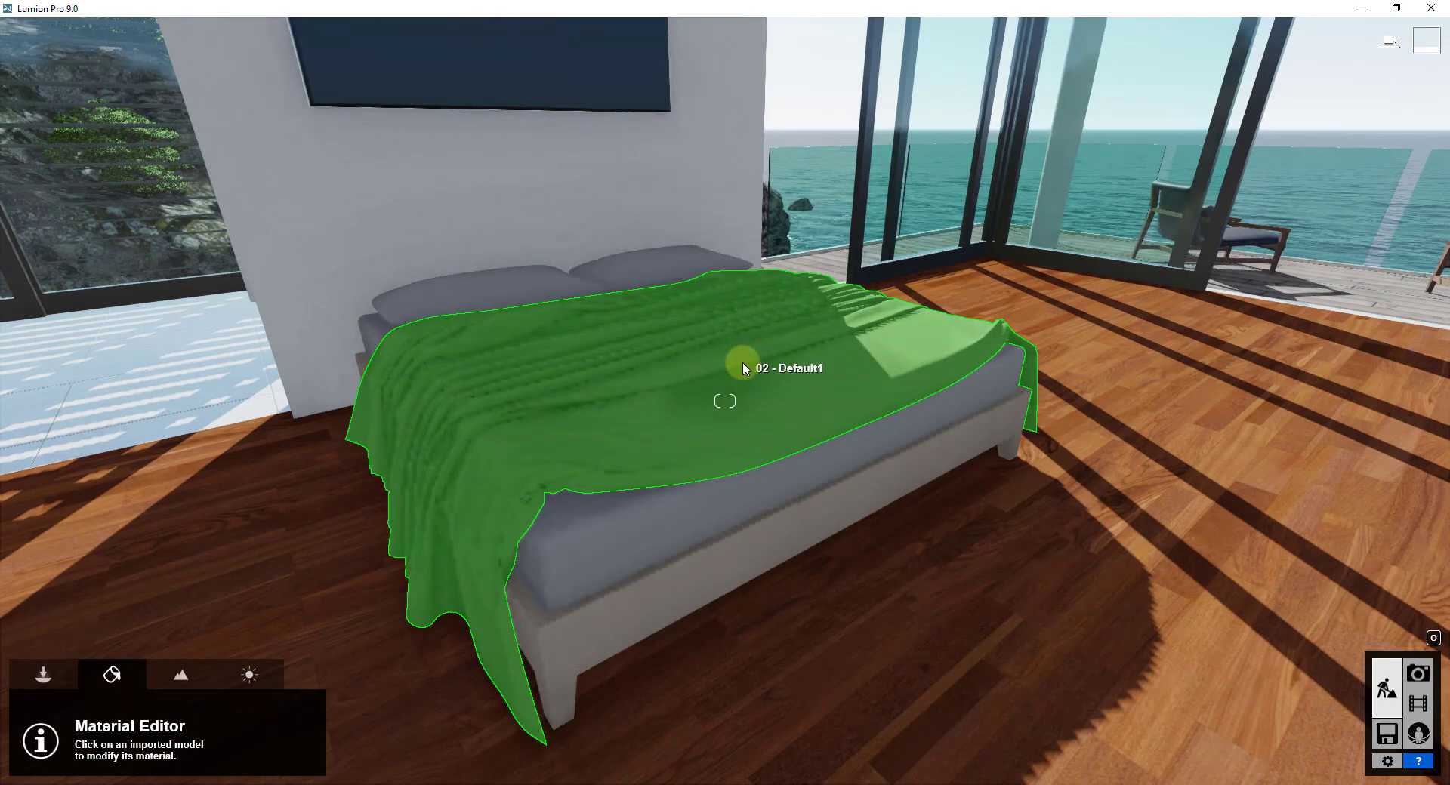
click(780, 354)
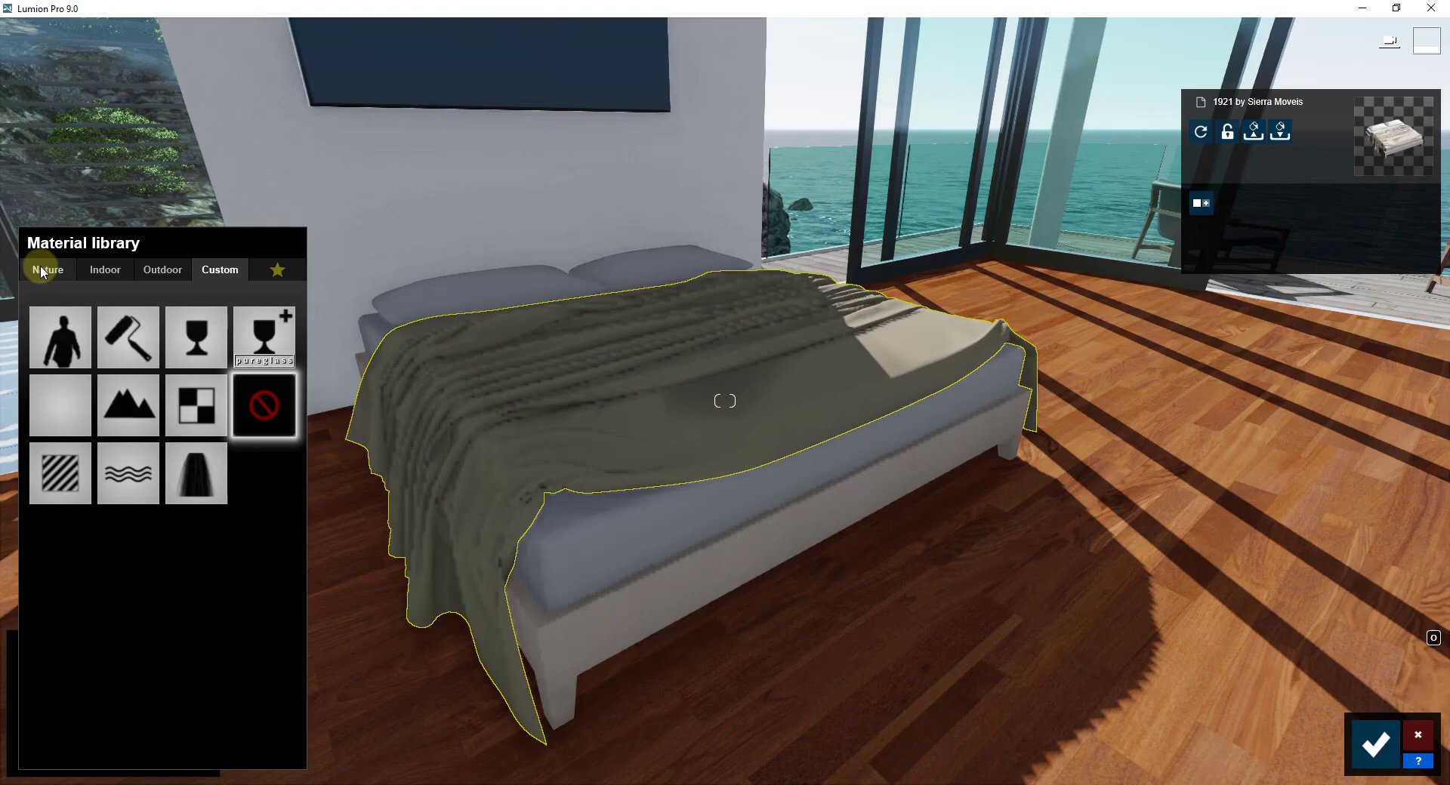
click(45, 270)
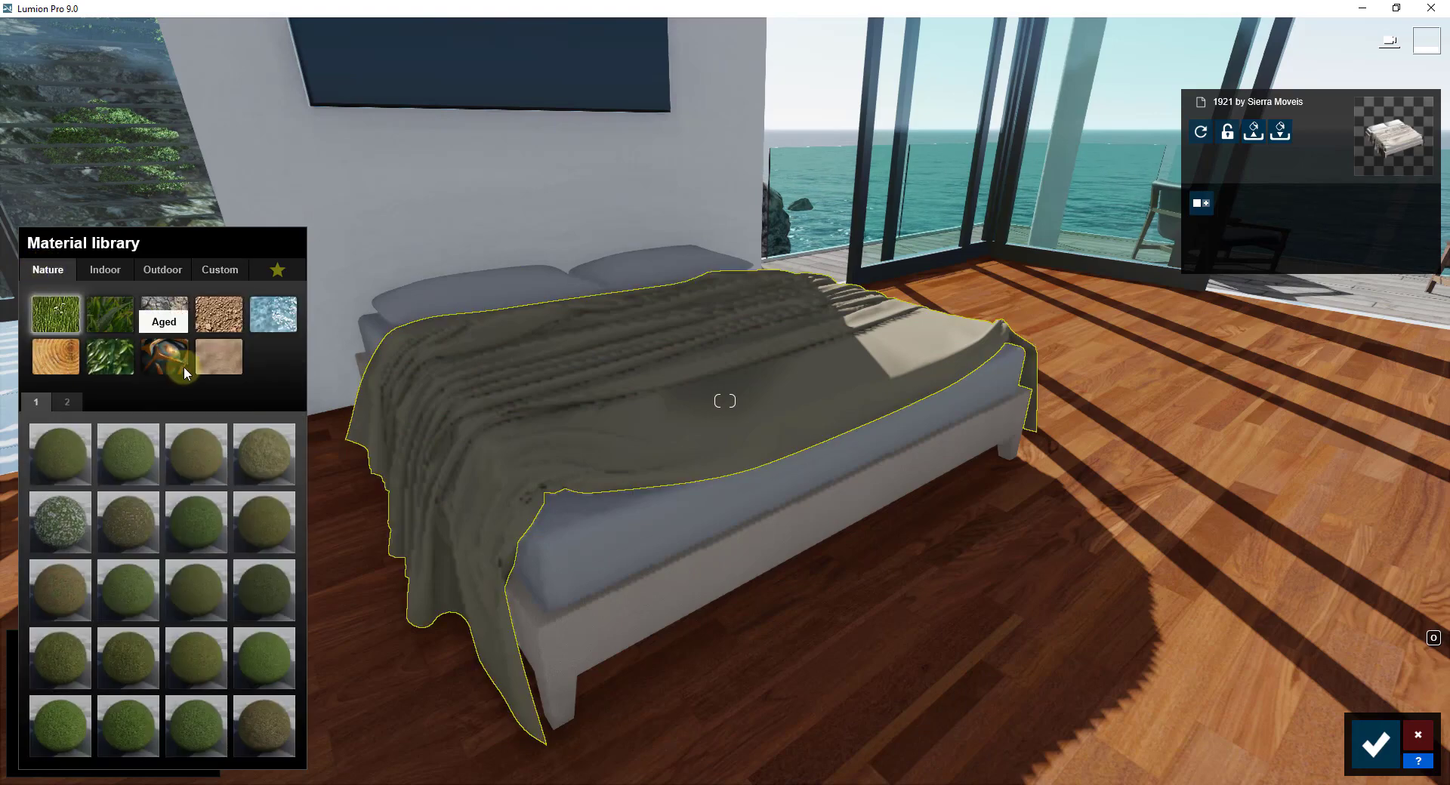
click(213, 367)
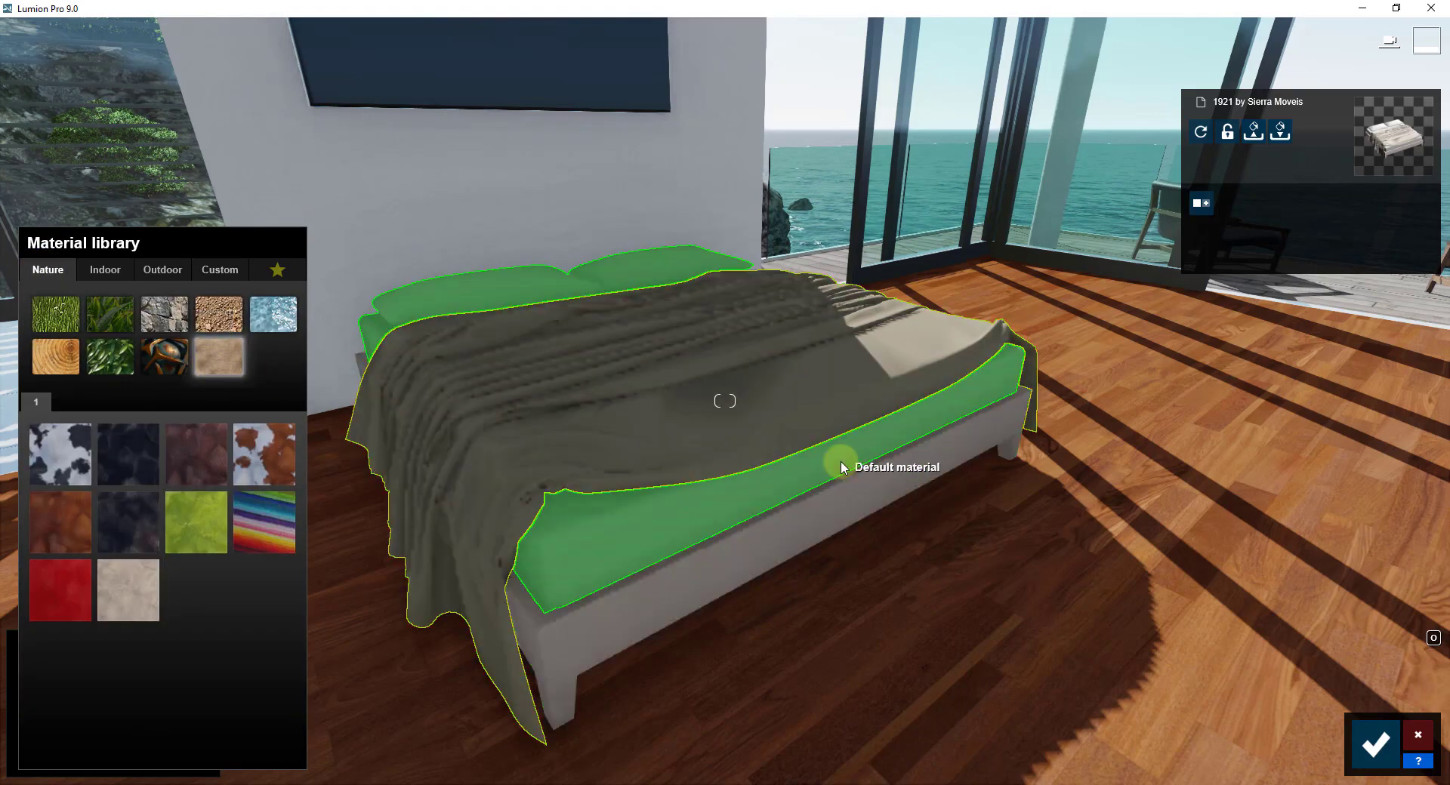
key(a)
right_drag(841, 465, 381, 504)
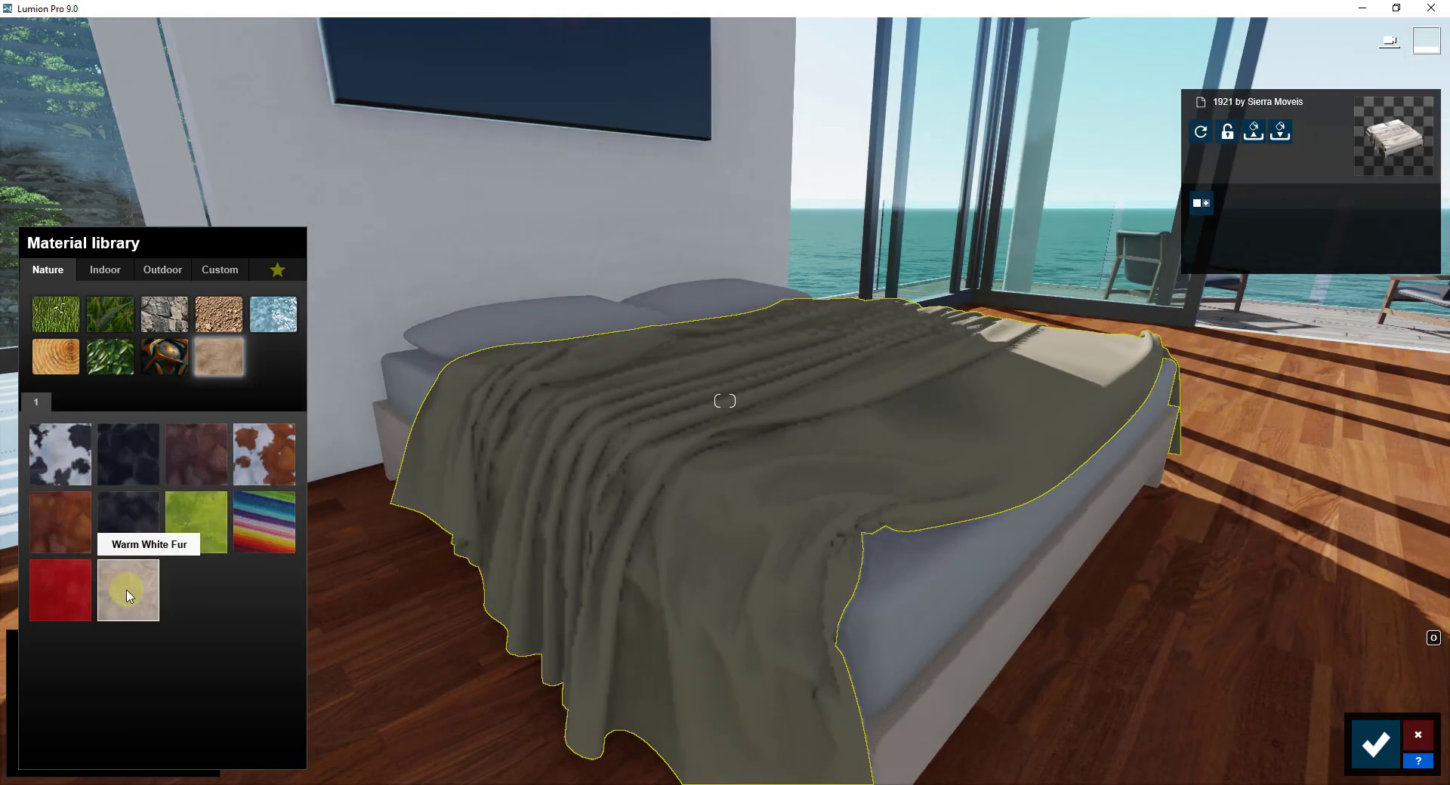
click(65, 451)
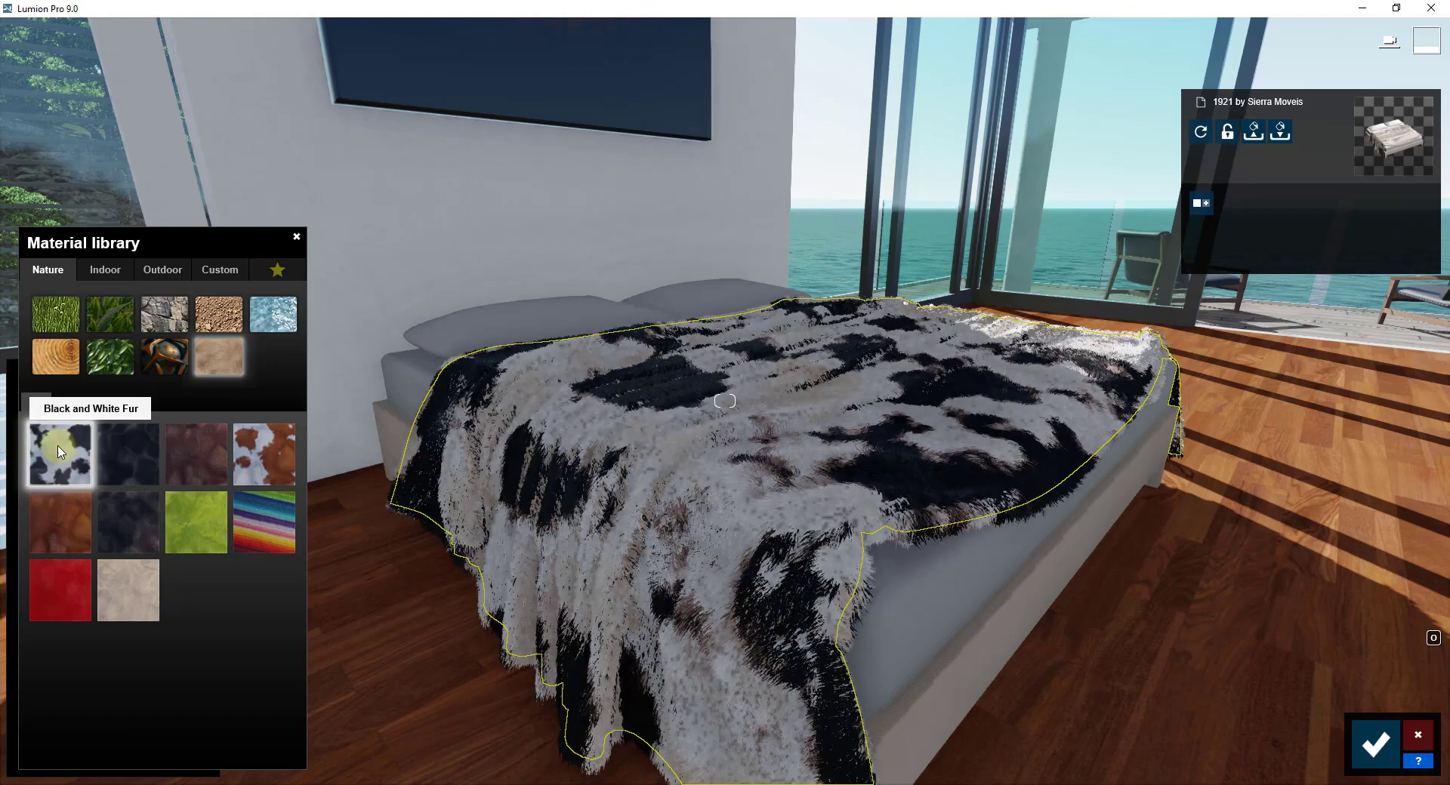
Try the black, Brown and Grey, multicoloured, green and Warm White furs on the blanket.
right_drag(857, 453, 857, 456)
key(q)
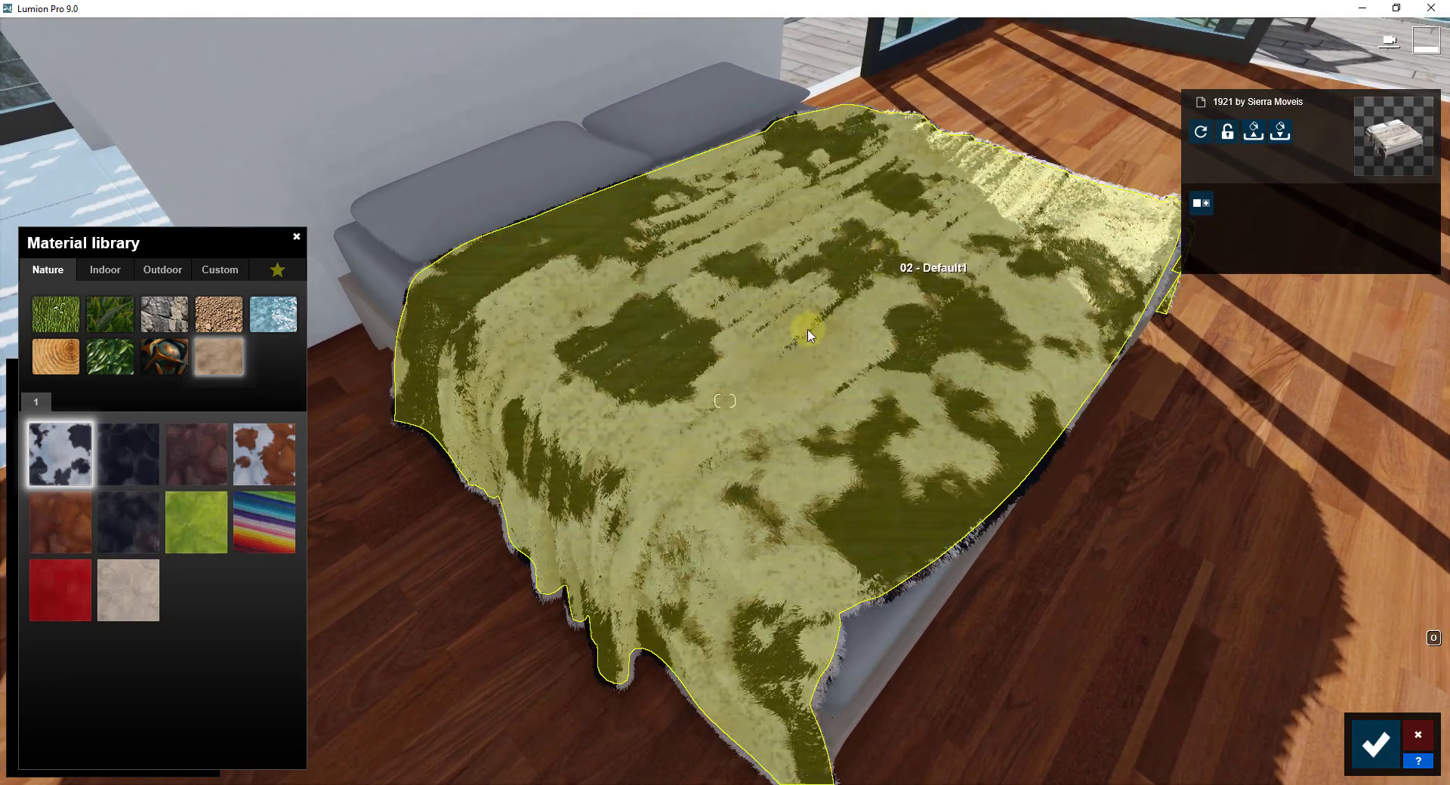
click(963, 322)
click(125, 460)
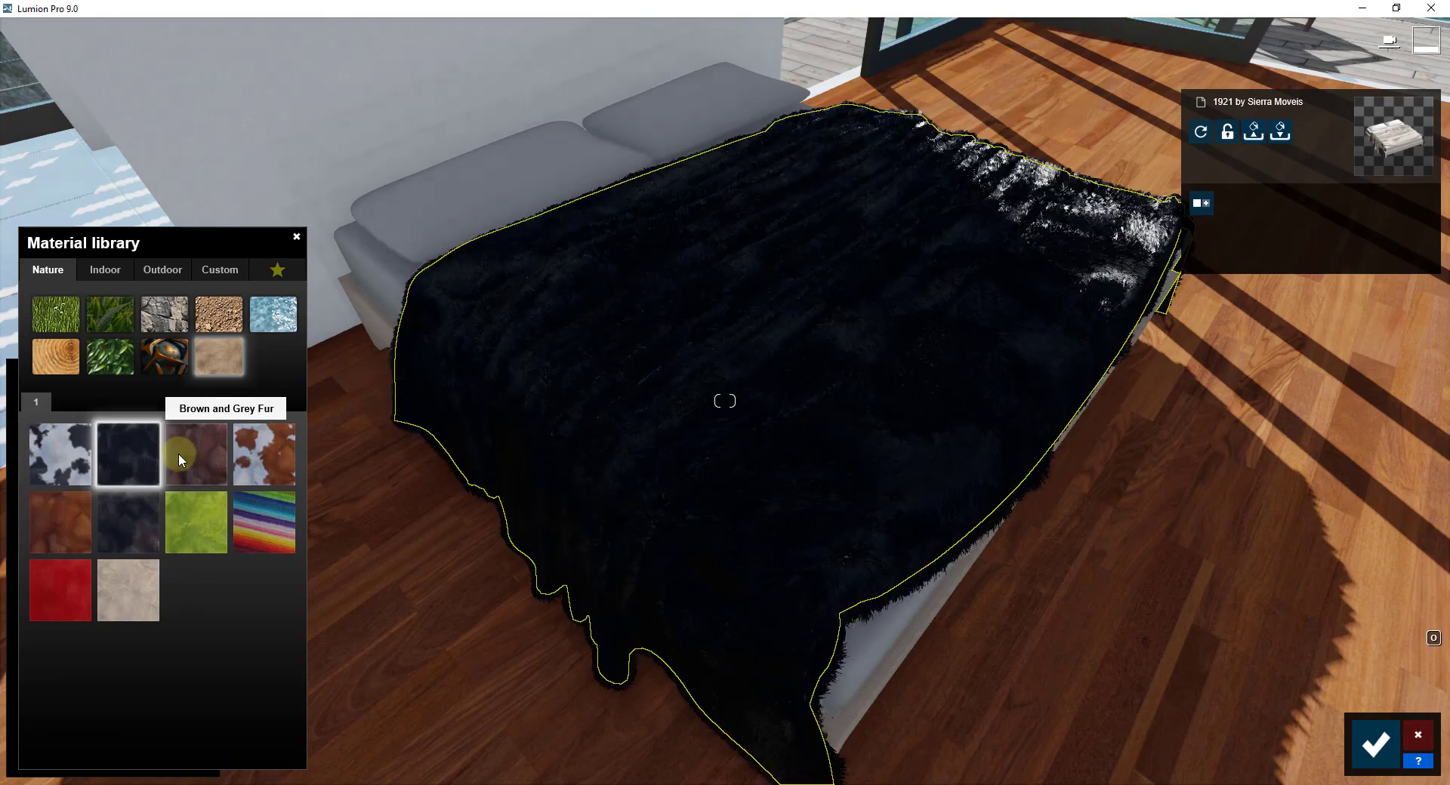
click(210, 453)
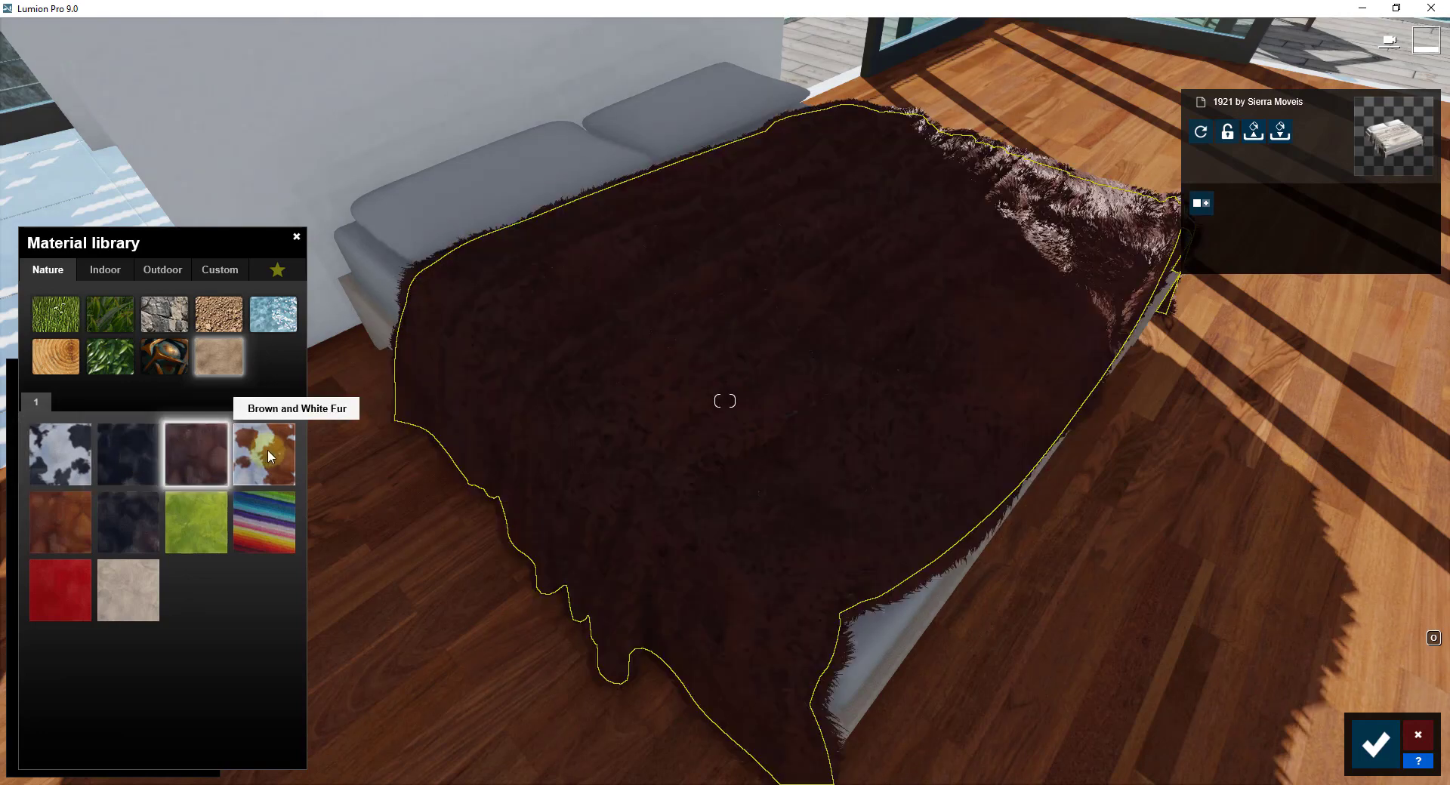
click(251, 531)
click(196, 521)
click(142, 586)
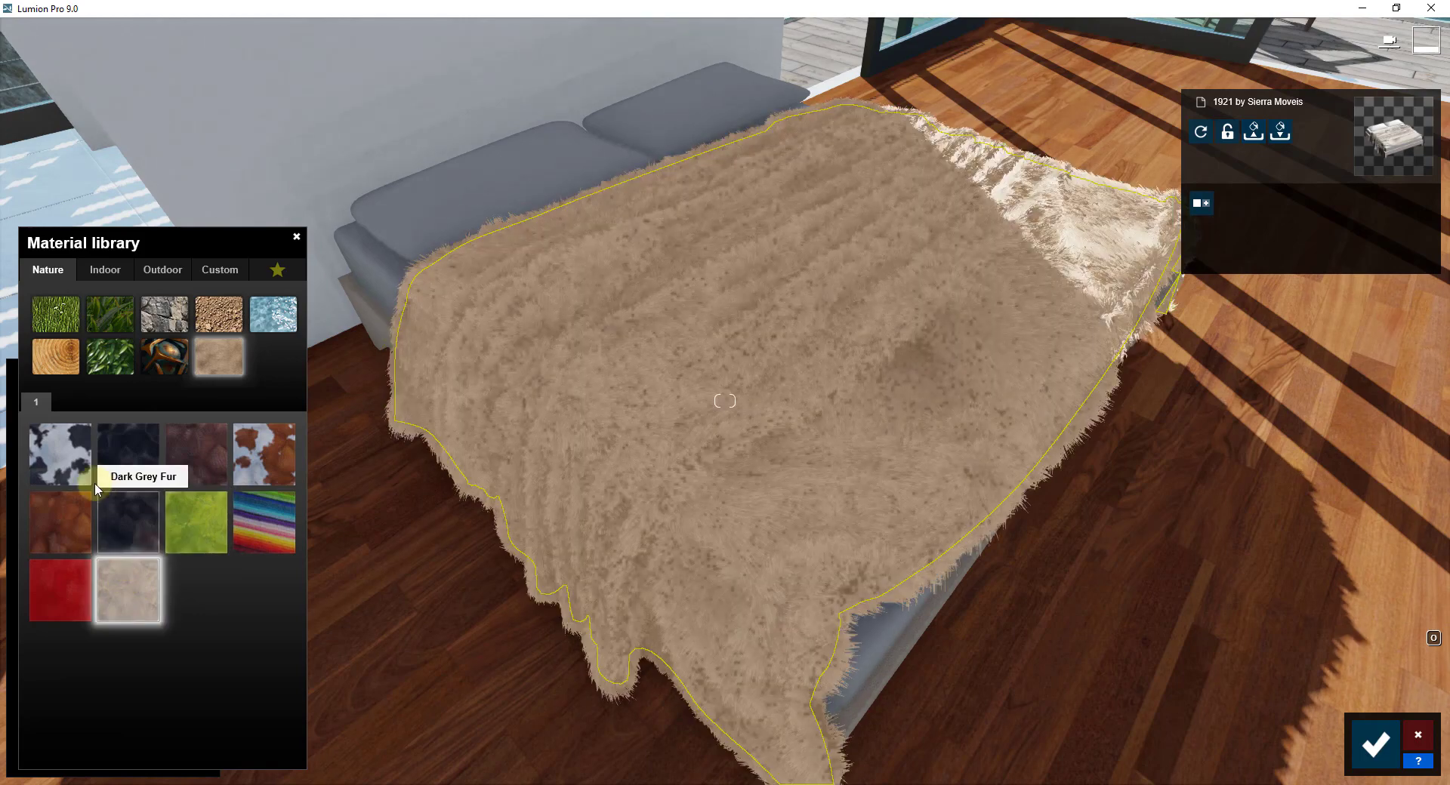
Reapply Black and White Fur to the blanket and open its material properties.
click(57, 456)
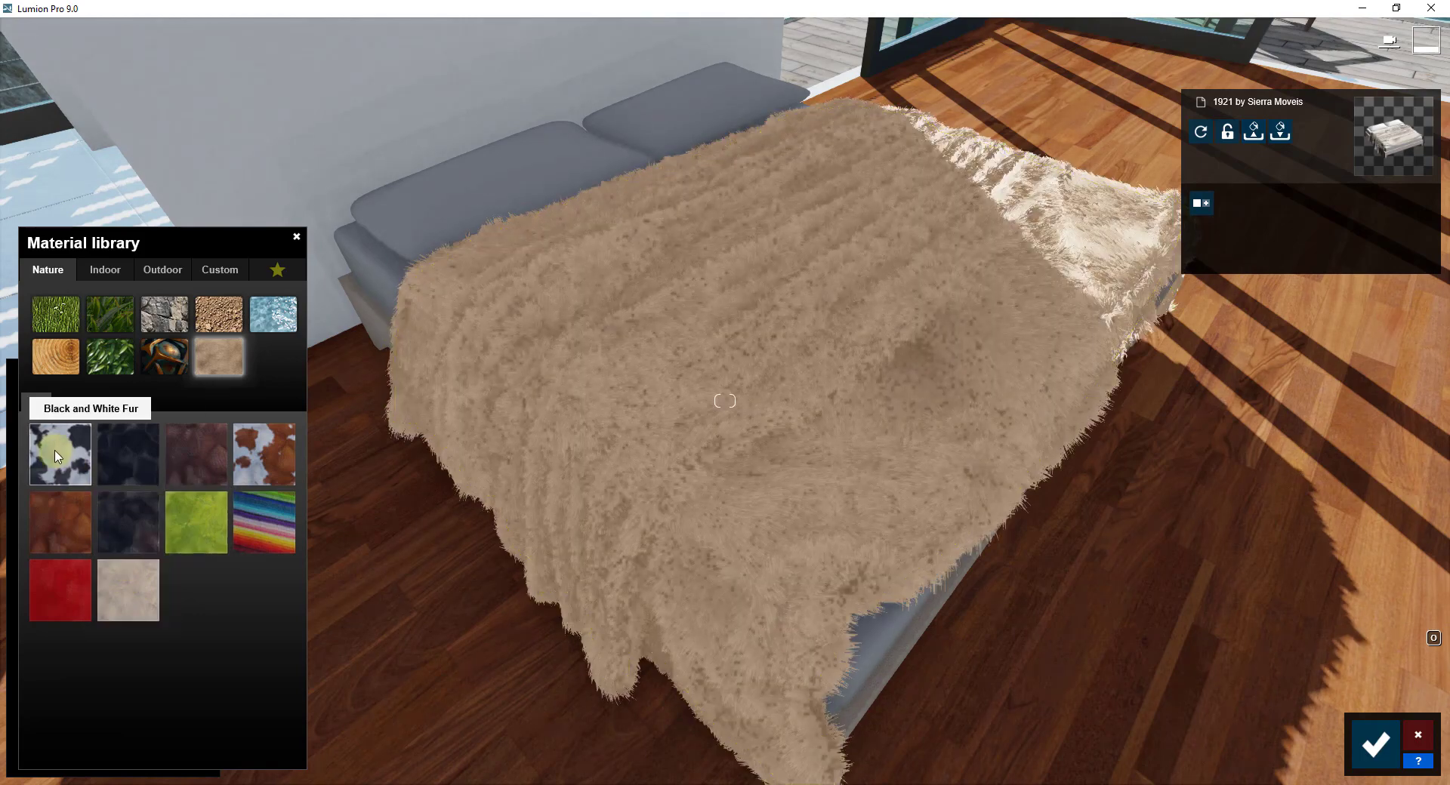
click(66, 470)
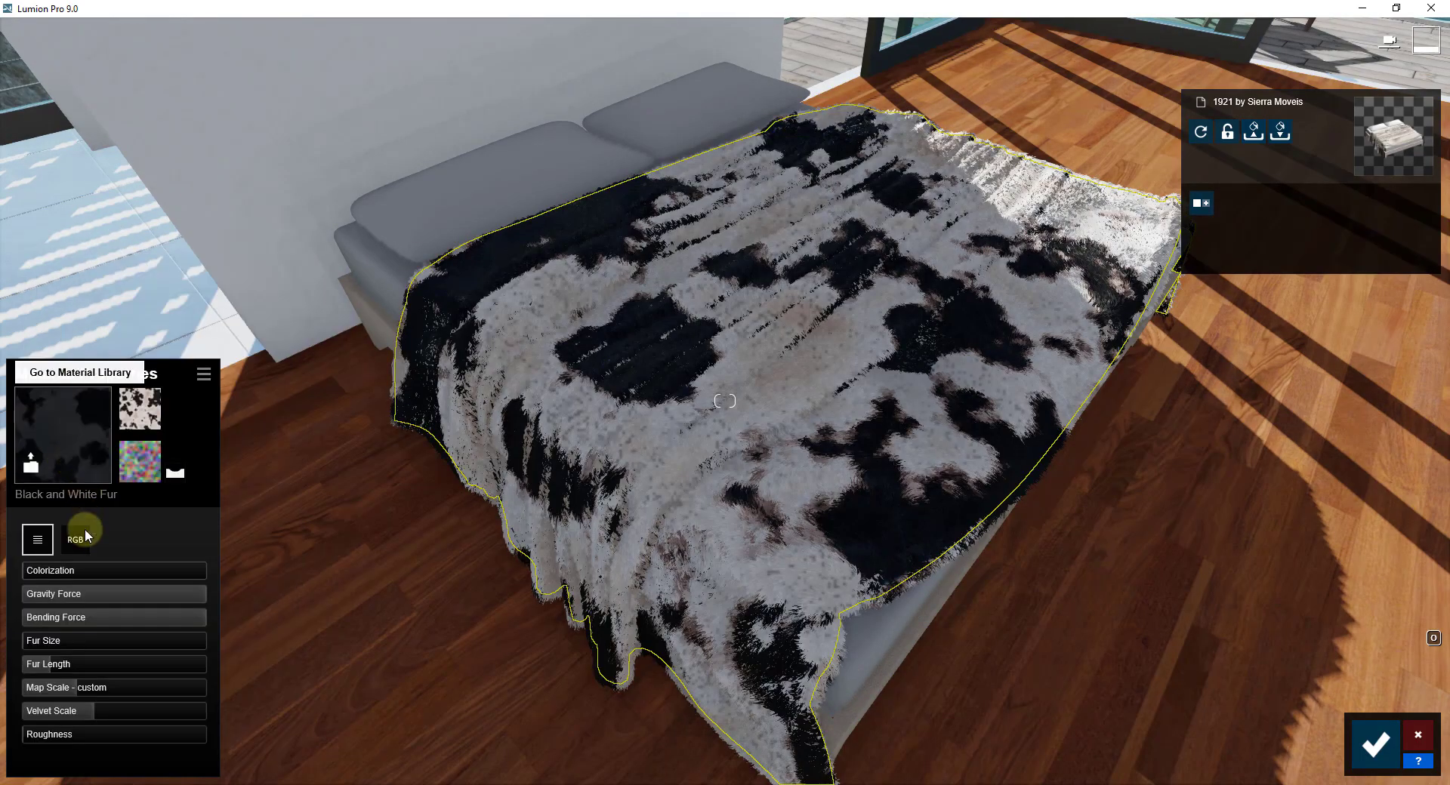
drag(54, 572, 20, 565)
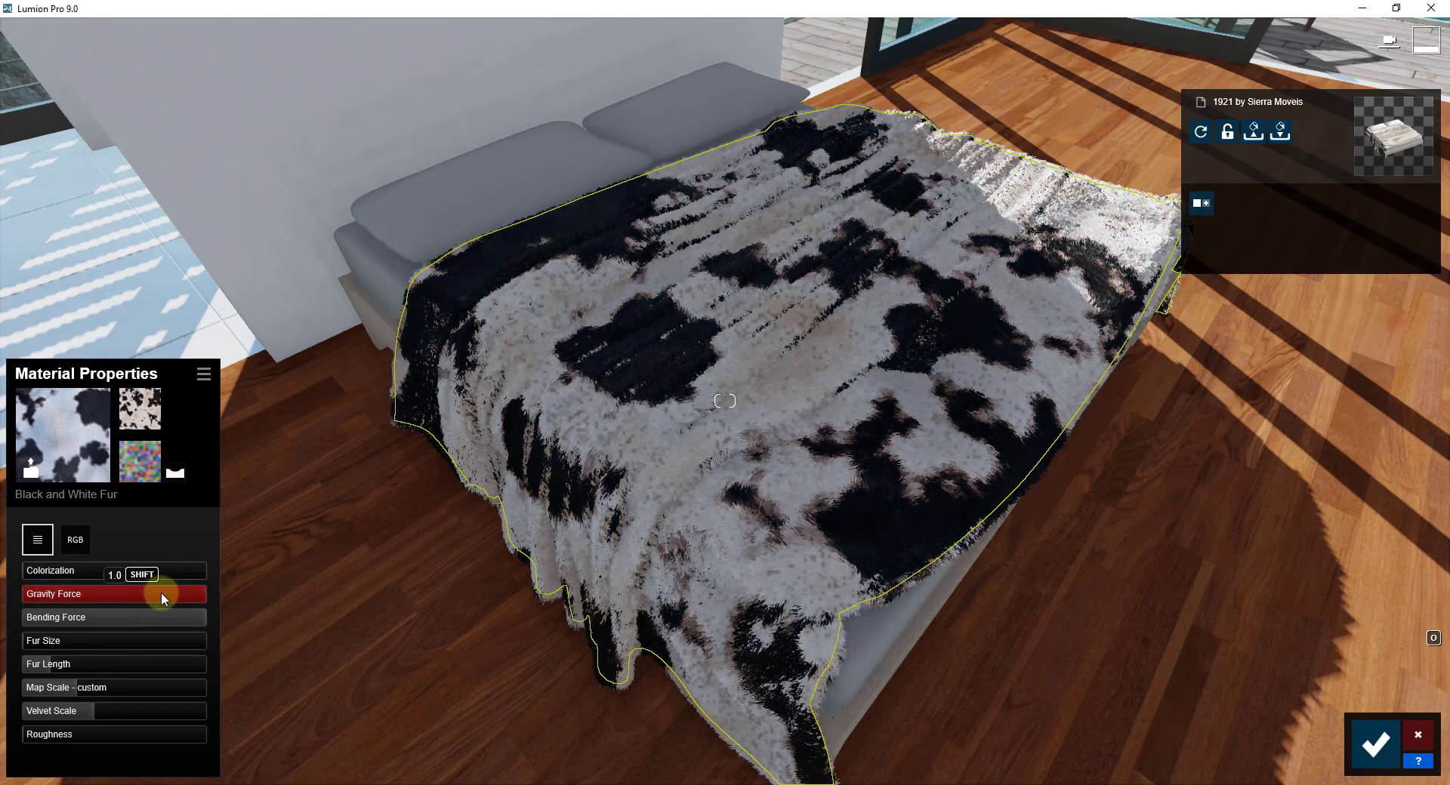
Lower the blanket fur's Bending Force to about half and slightly reduce its Fur Length.
key(w)
right_drag(877, 544, 860, 491)
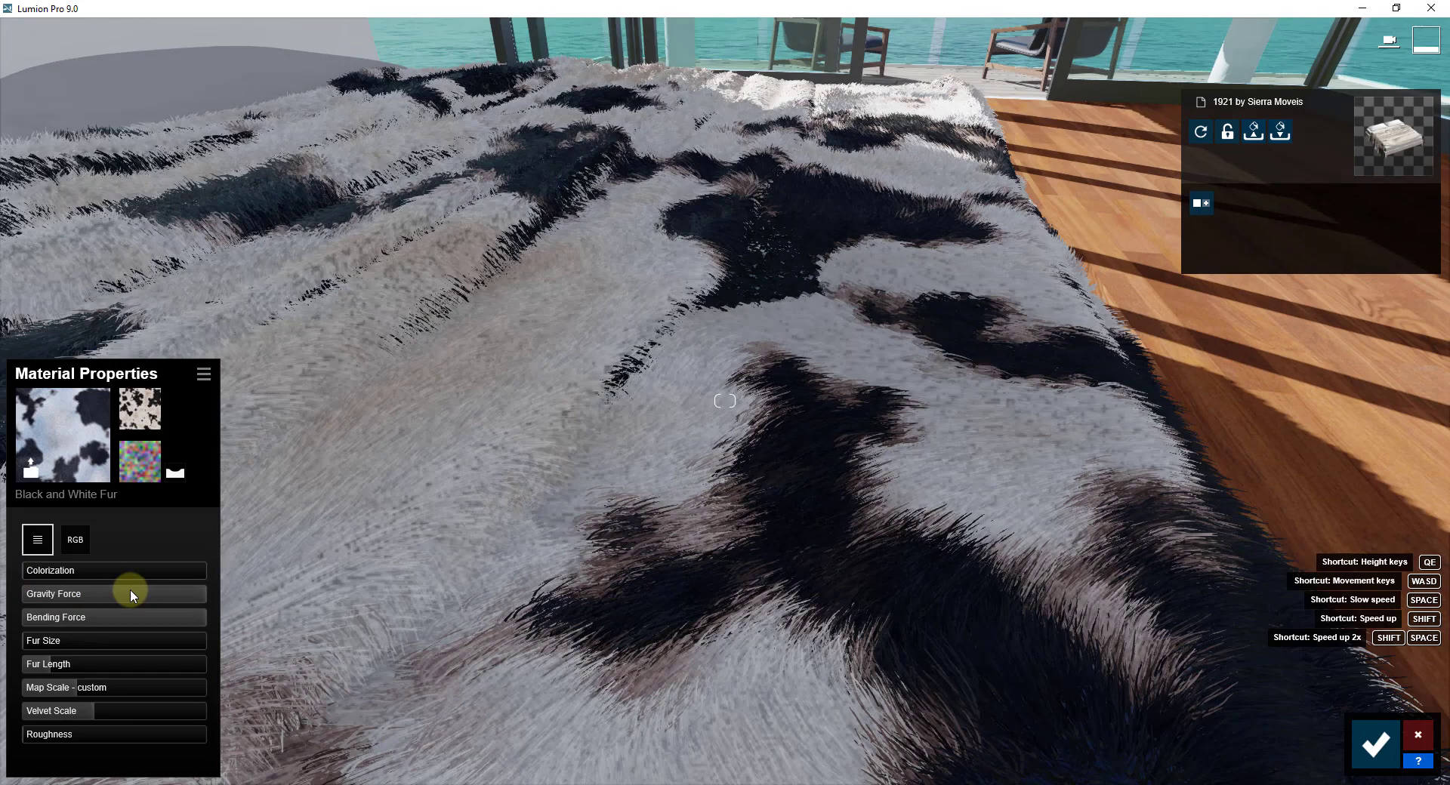
drag(130, 589, 74, 691)
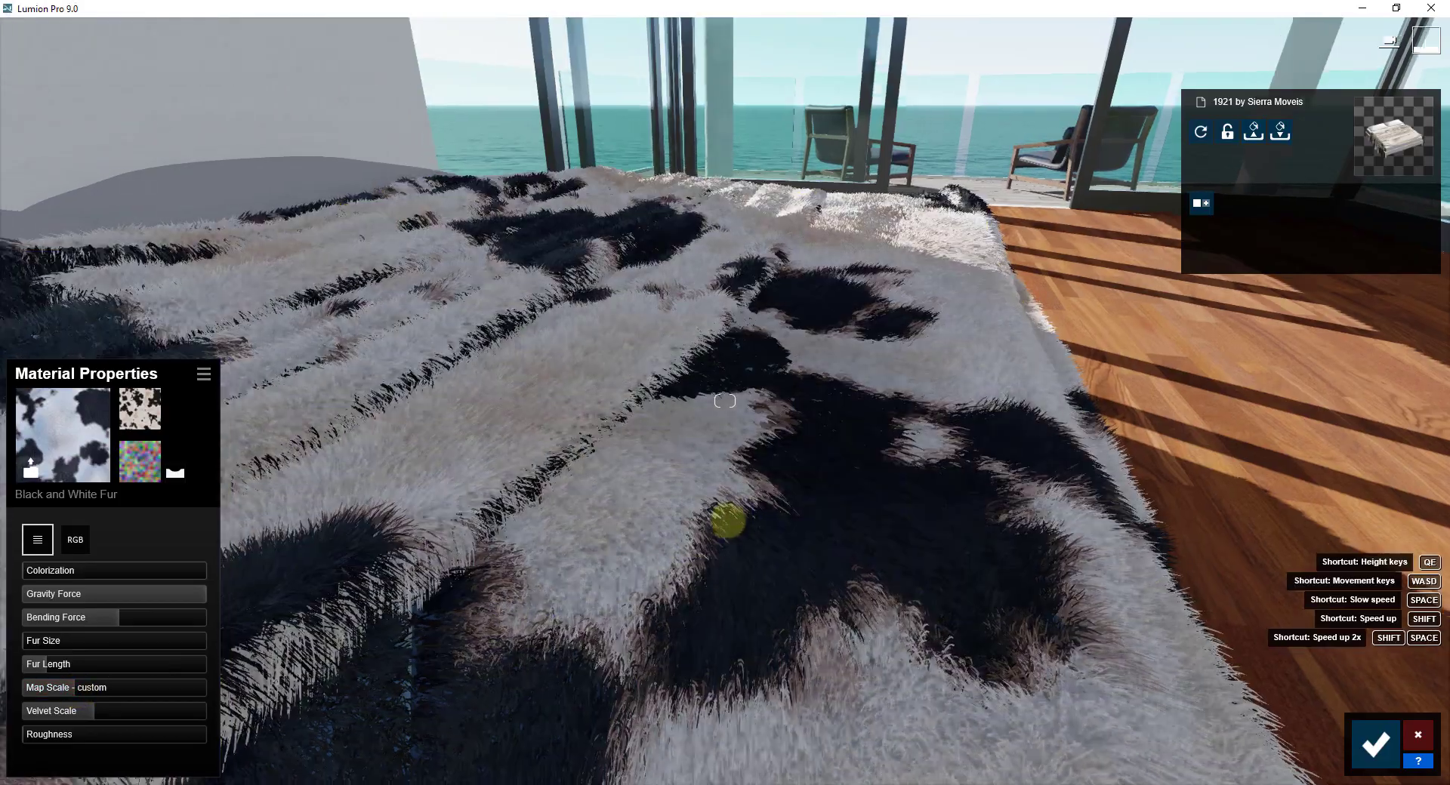
Set the blanket fur's Map Scale to about 0.28 and Velvet Scale to about 0.5, and raise its Roughness to slightly over half.
key(s)
mouse_move(728, 521)
right_down()
mouse_move(764, 521)
mouse_move(740, 527)
right_up()
key(a)
key(w)
key(s)
key(q)
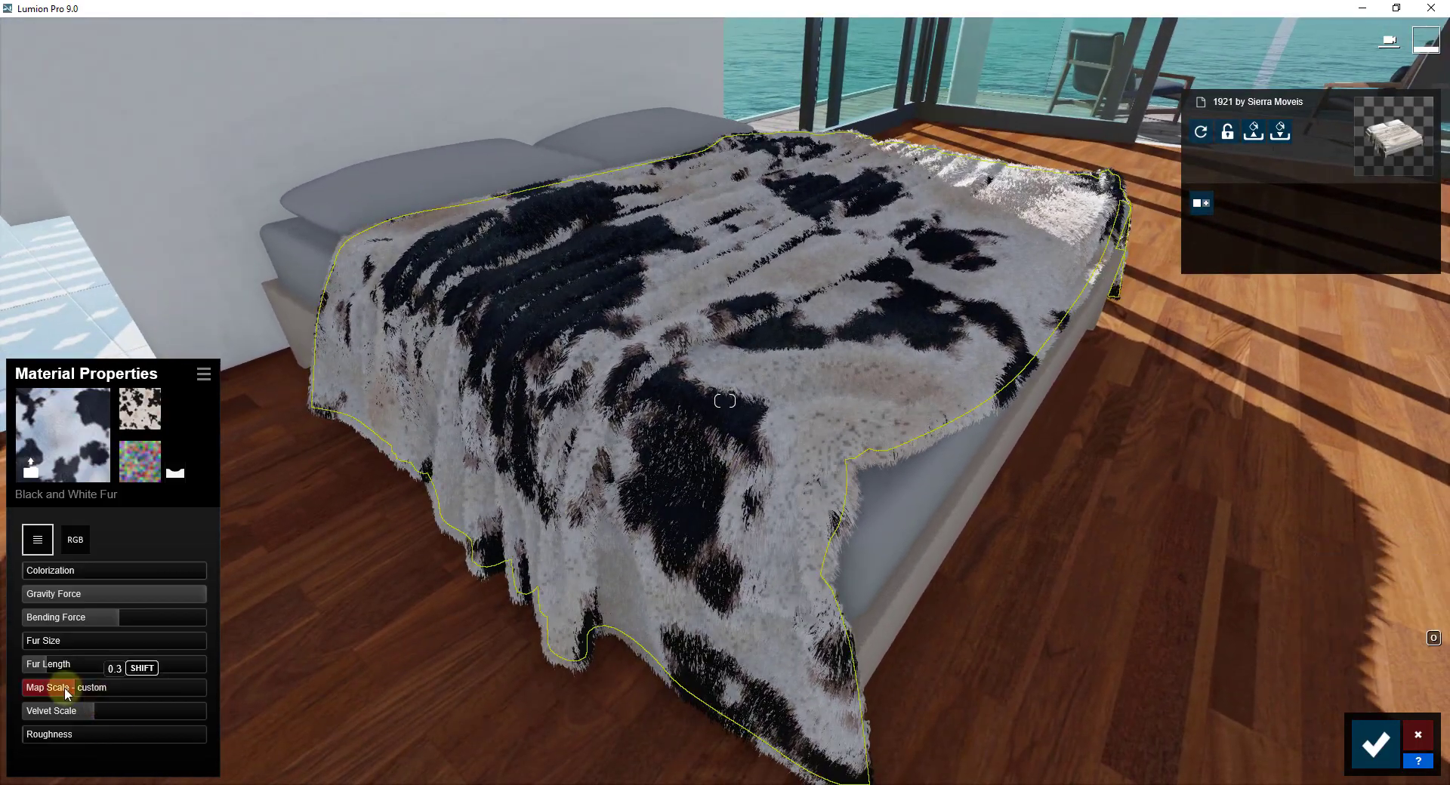
mouse_move(73, 687)
mouse_down()
mouse_move(142, 678)
mouse_move(54, 700)
mouse_move(78, 689)
mouse_move(62, 690)
mouse_up()
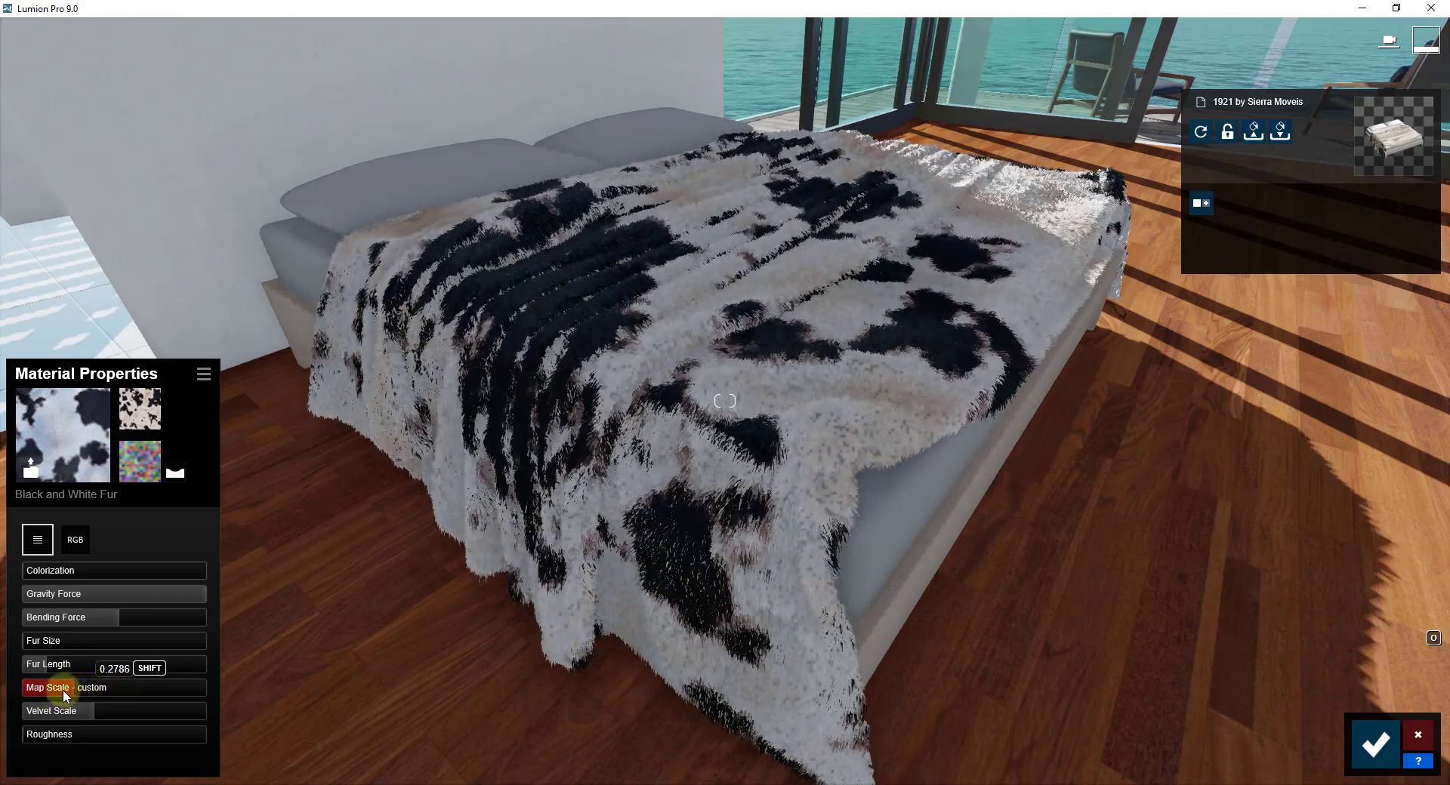
click(114, 712)
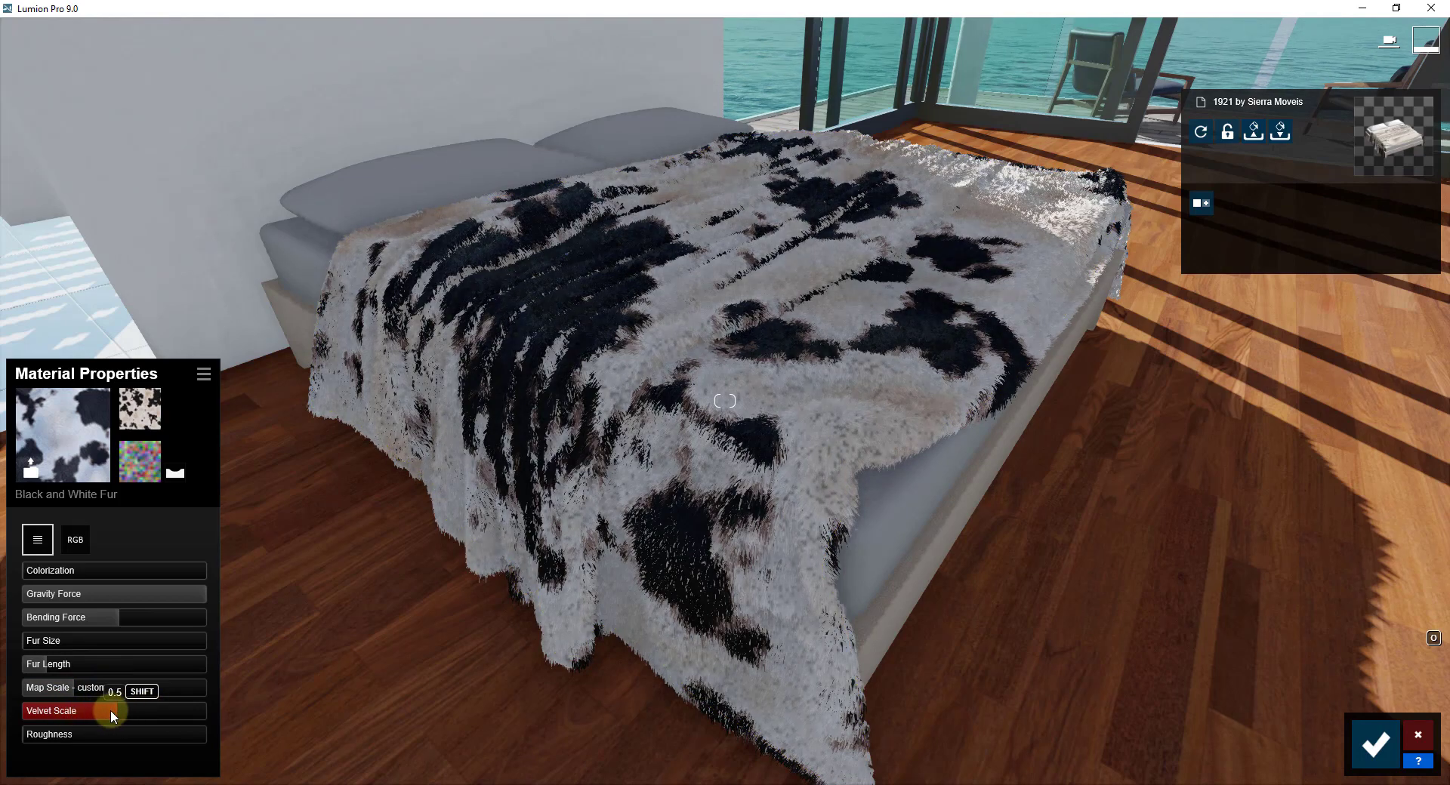
drag(78, 736, 98, 735)
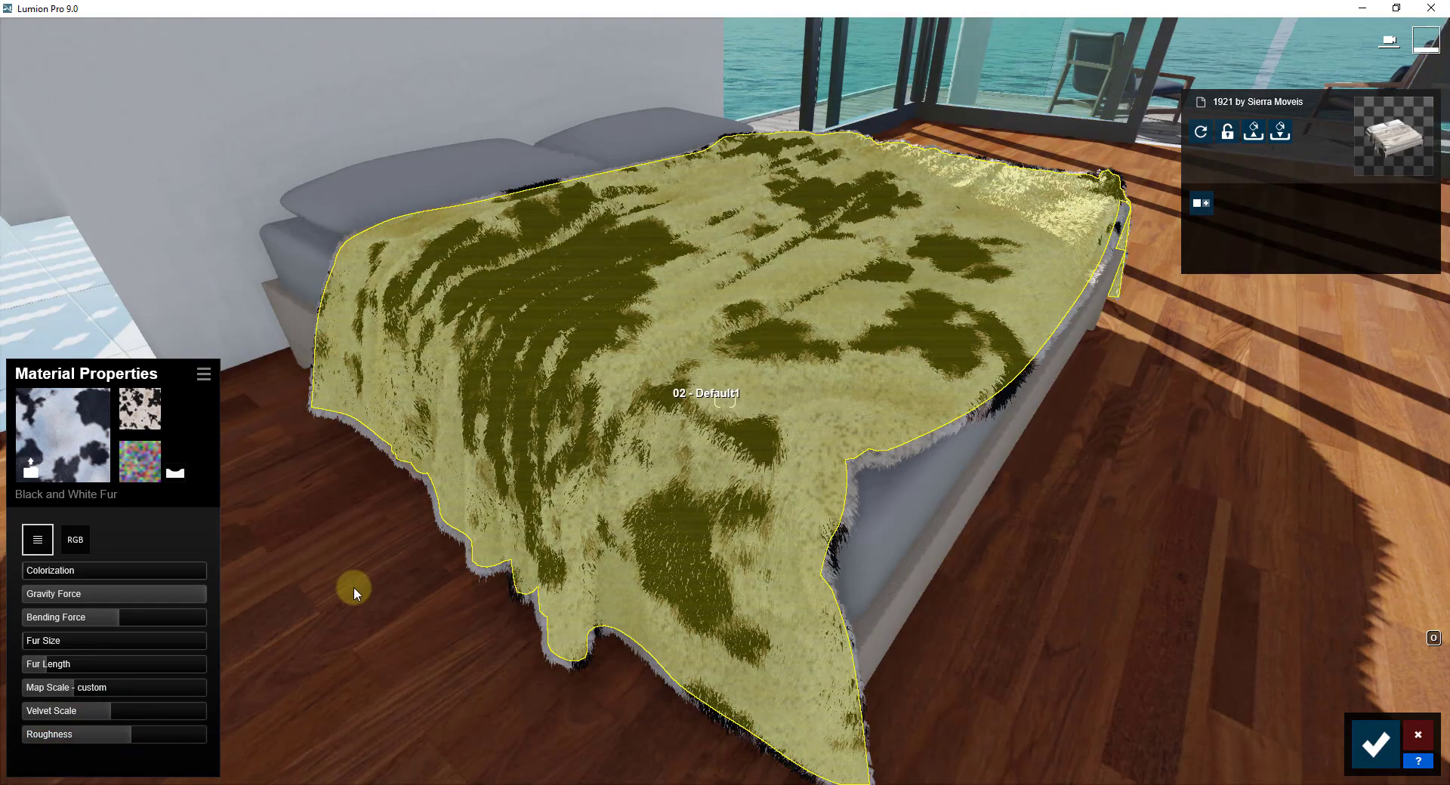
Examine the fur blanket up close from the foot and sides of the bed.
right_drag(752, 474, 754, 467)
key(w)
key(s)
key(d)
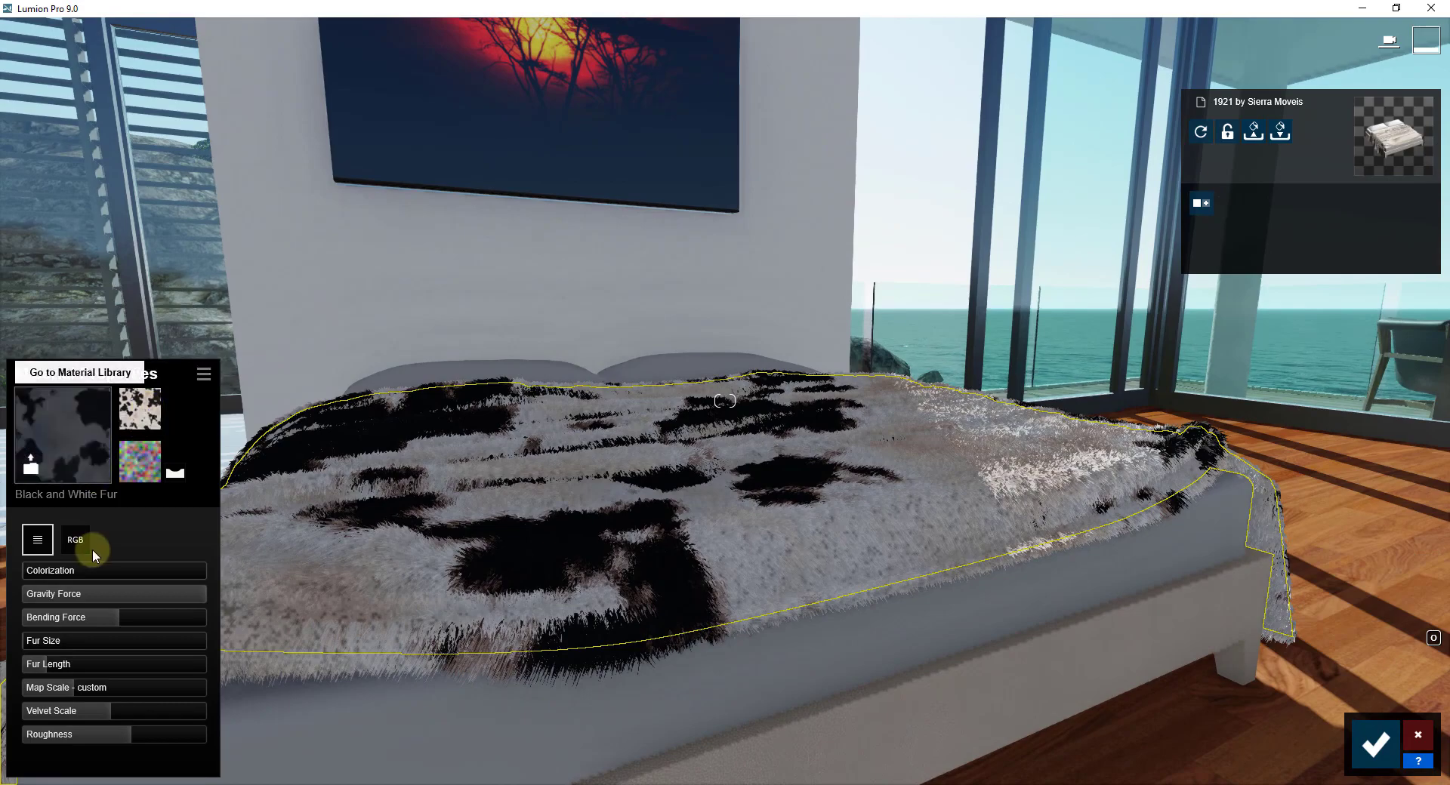
key(a)
right_drag(947, 496, 910, 468)
key(s)
key(w)
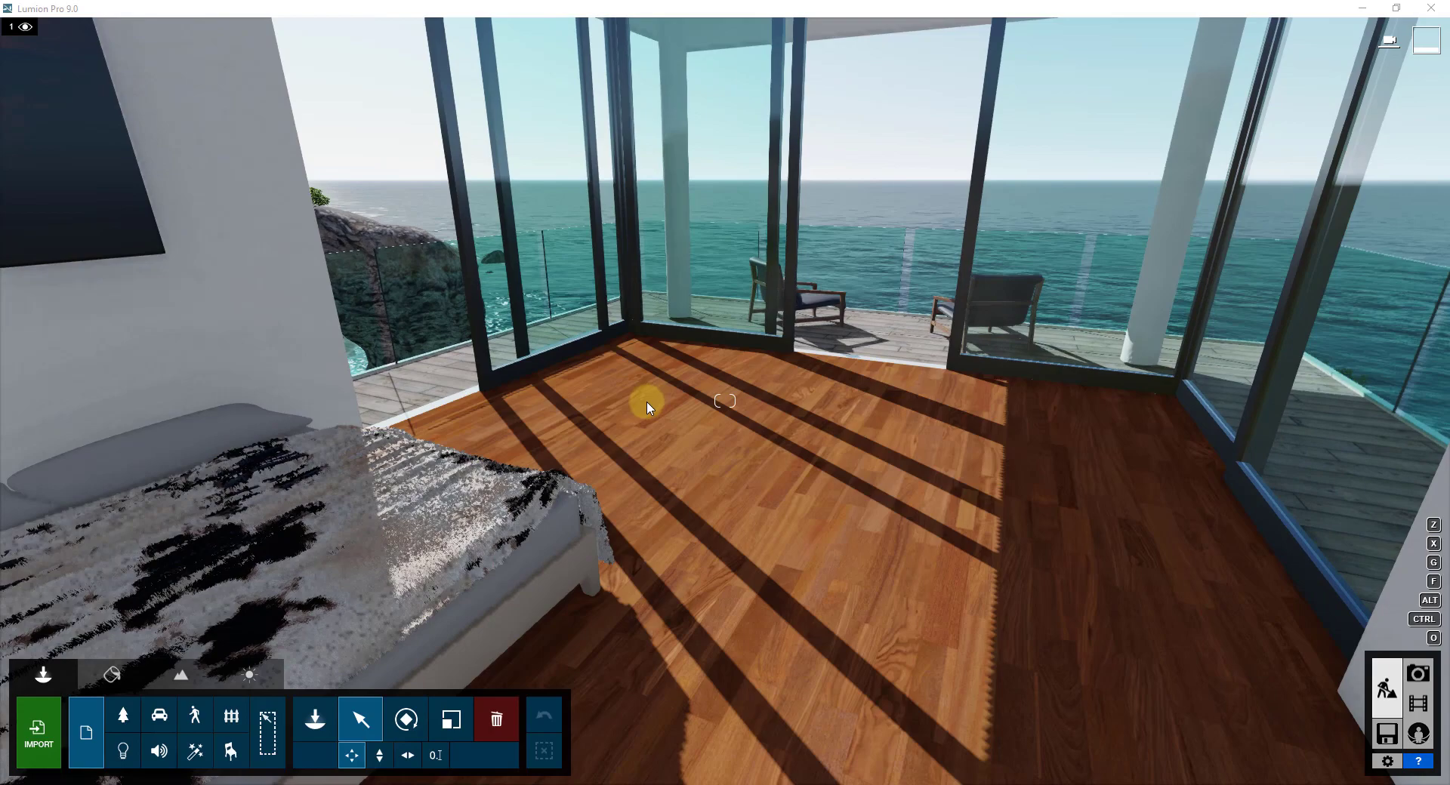
Place the patterned carpet from the import library's Carpets and Rugs folder on the parquet between the bed and the windows.
right_drag(954, 487, 921, 480)
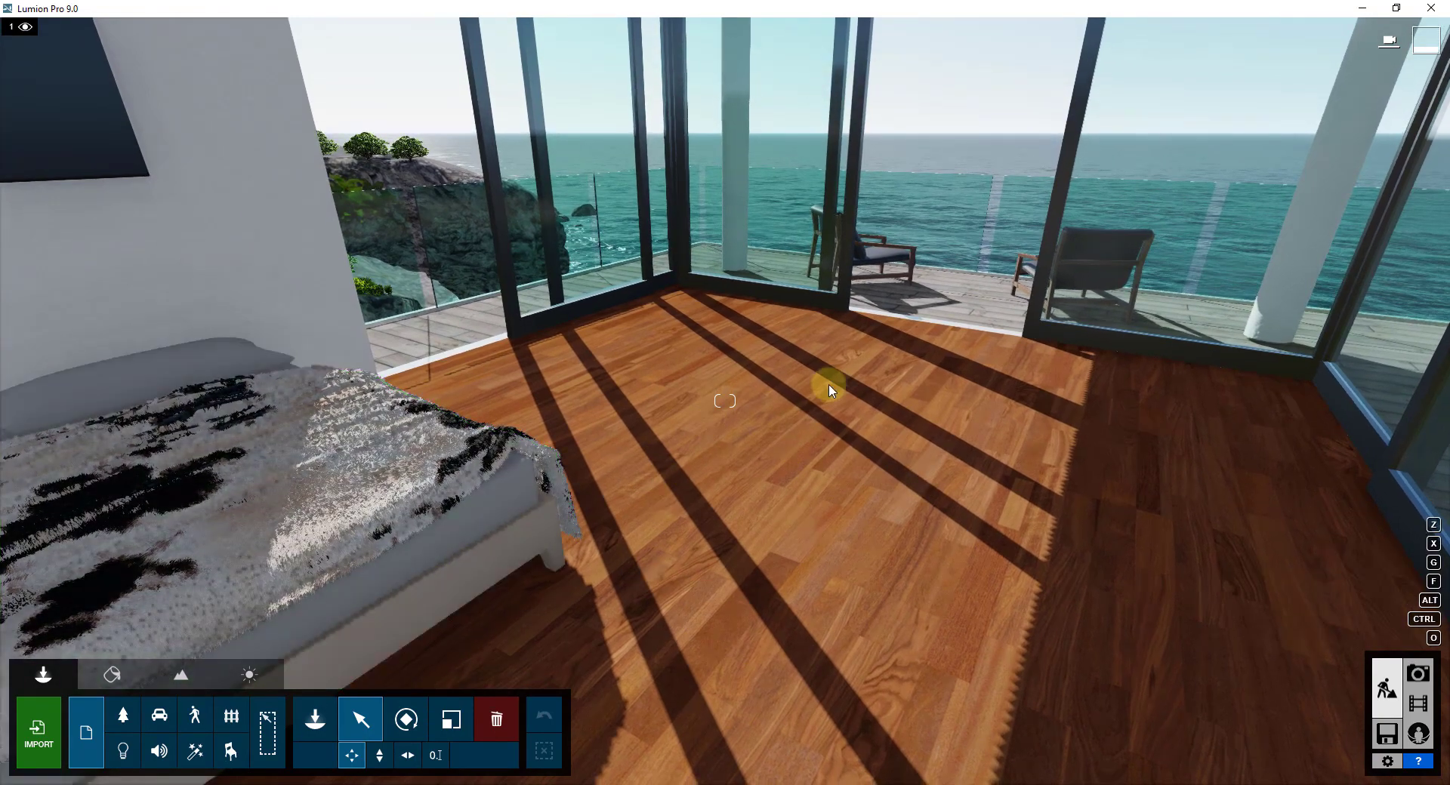
right_drag(834, 411, 838, 419)
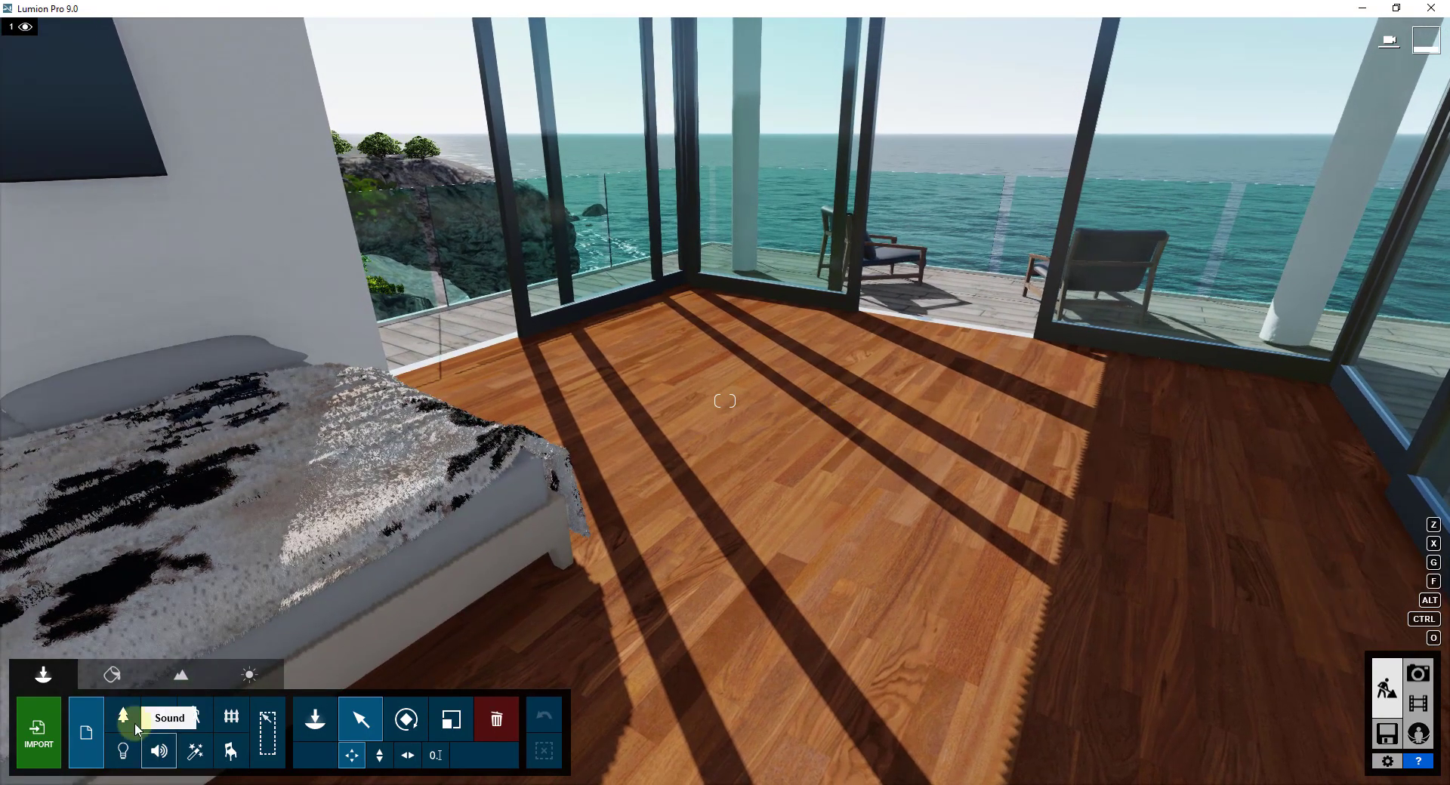
click(312, 720)
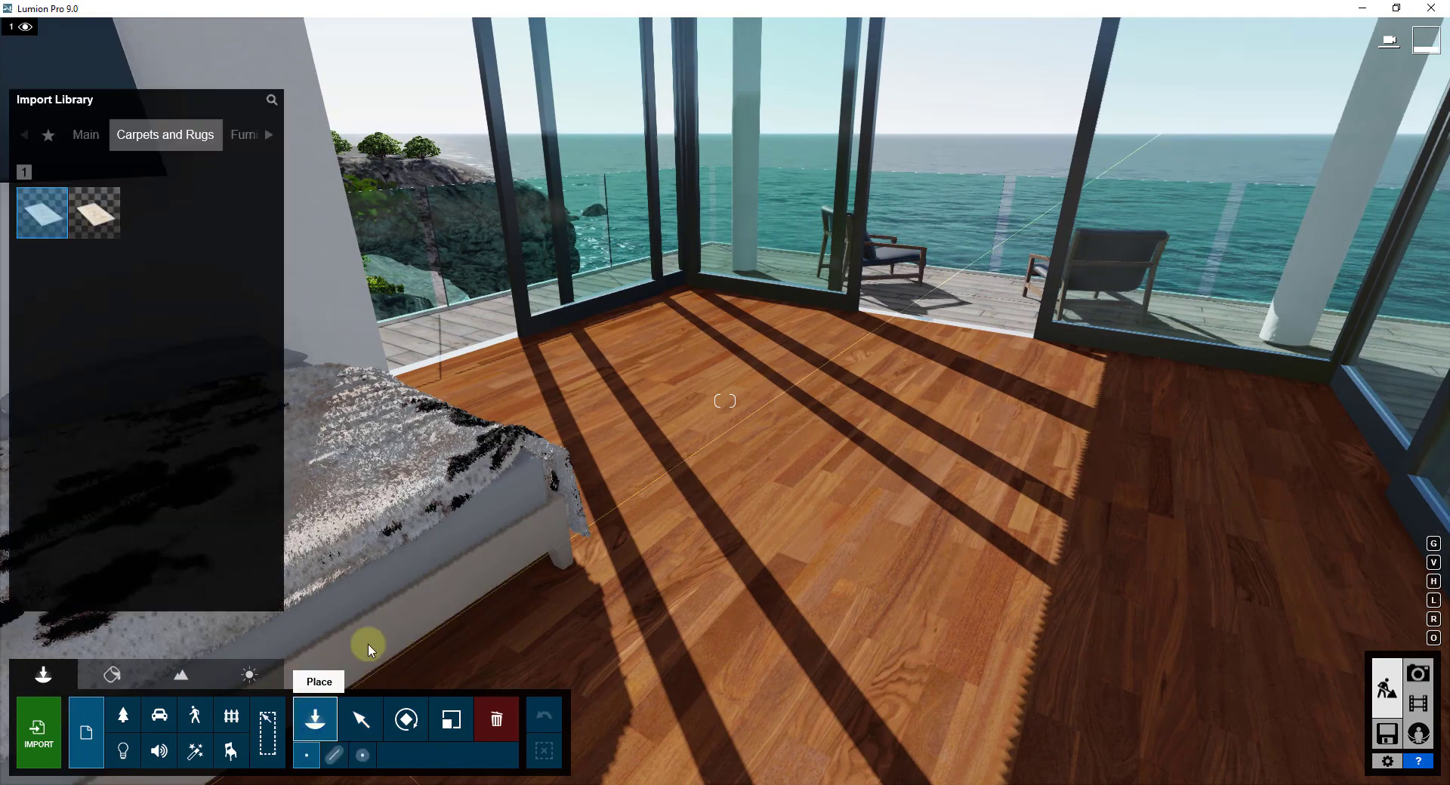
mouse_move(46, 219)
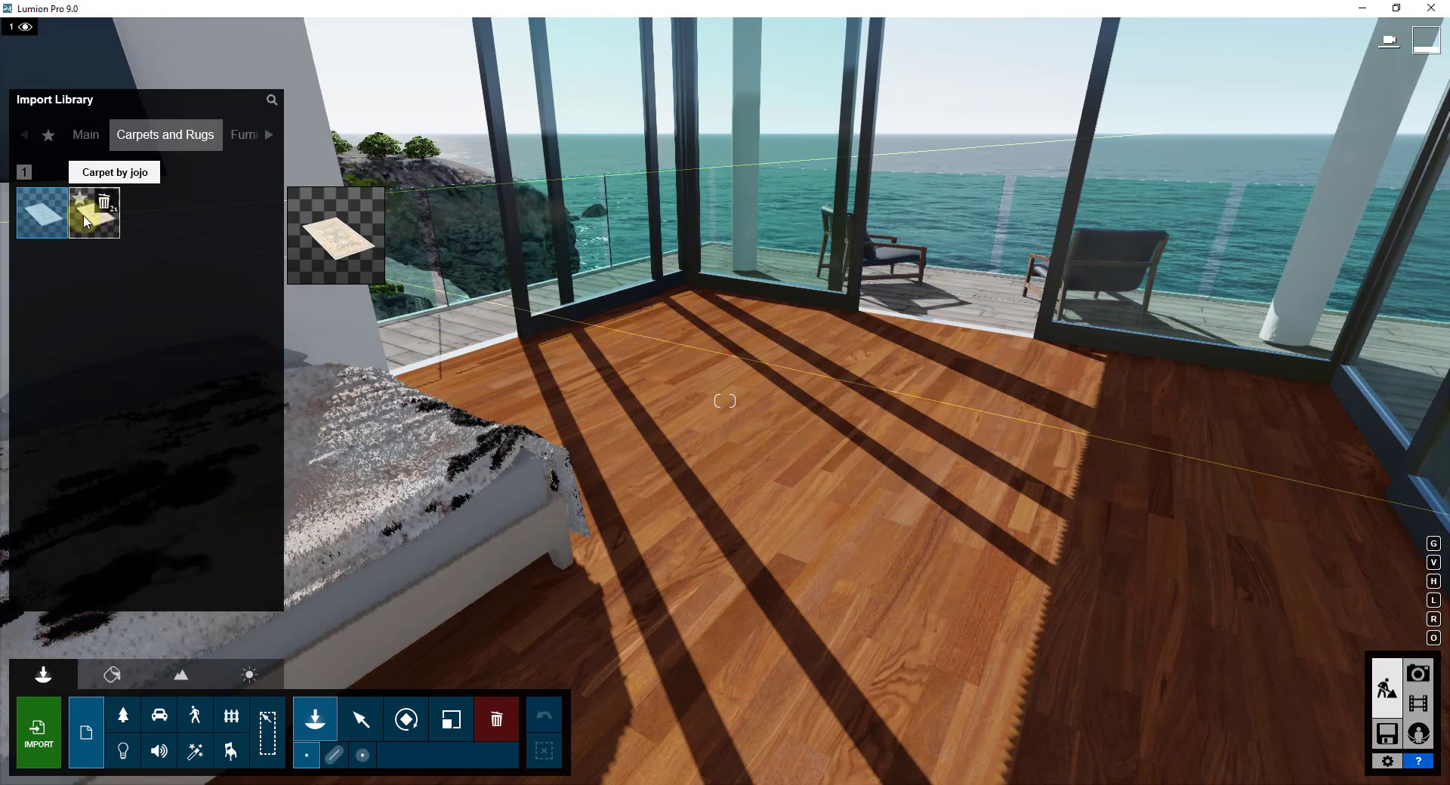
click(34, 222)
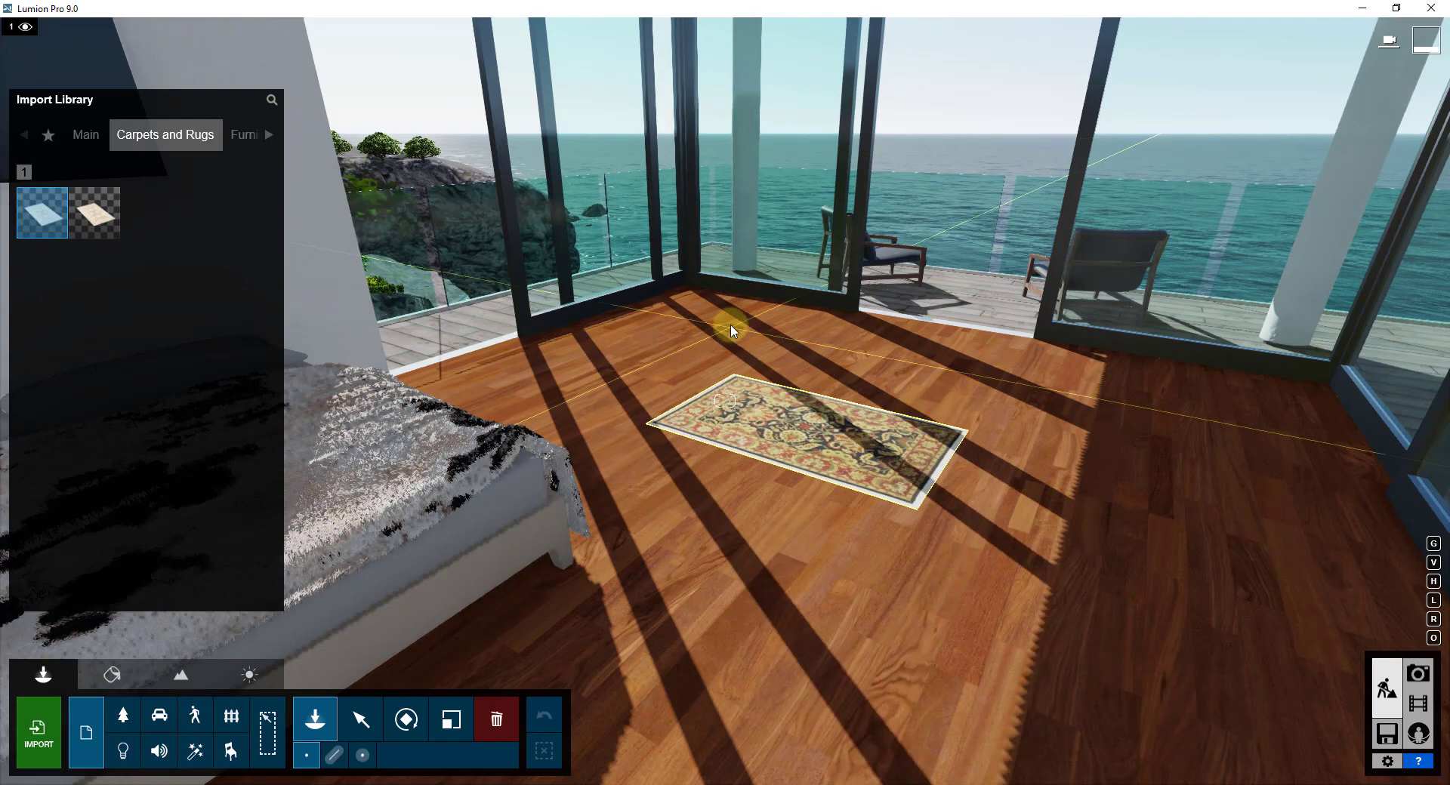
click(718, 295)
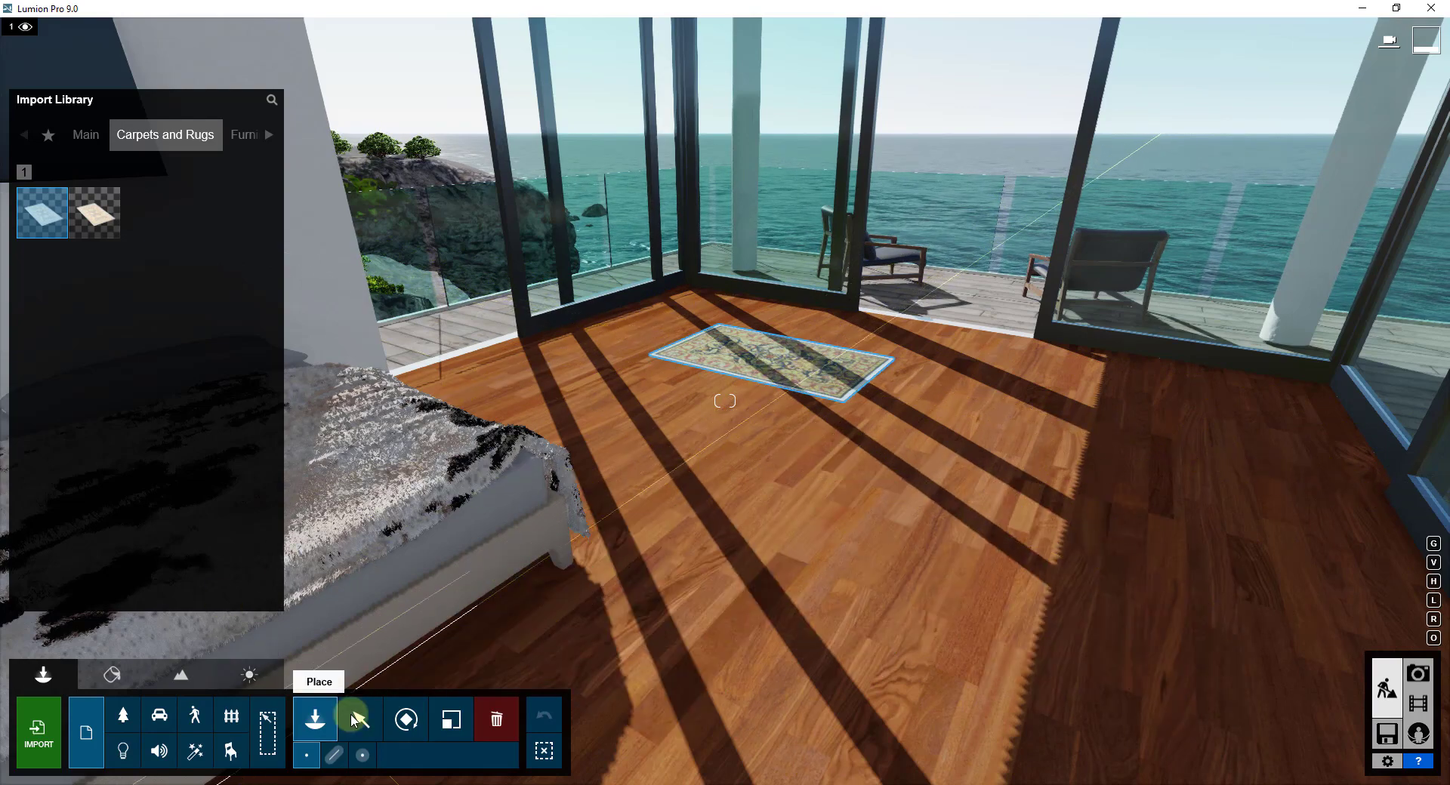
Enlarge the carpet to several times its size and move it back toward the window corner.
click(448, 723)
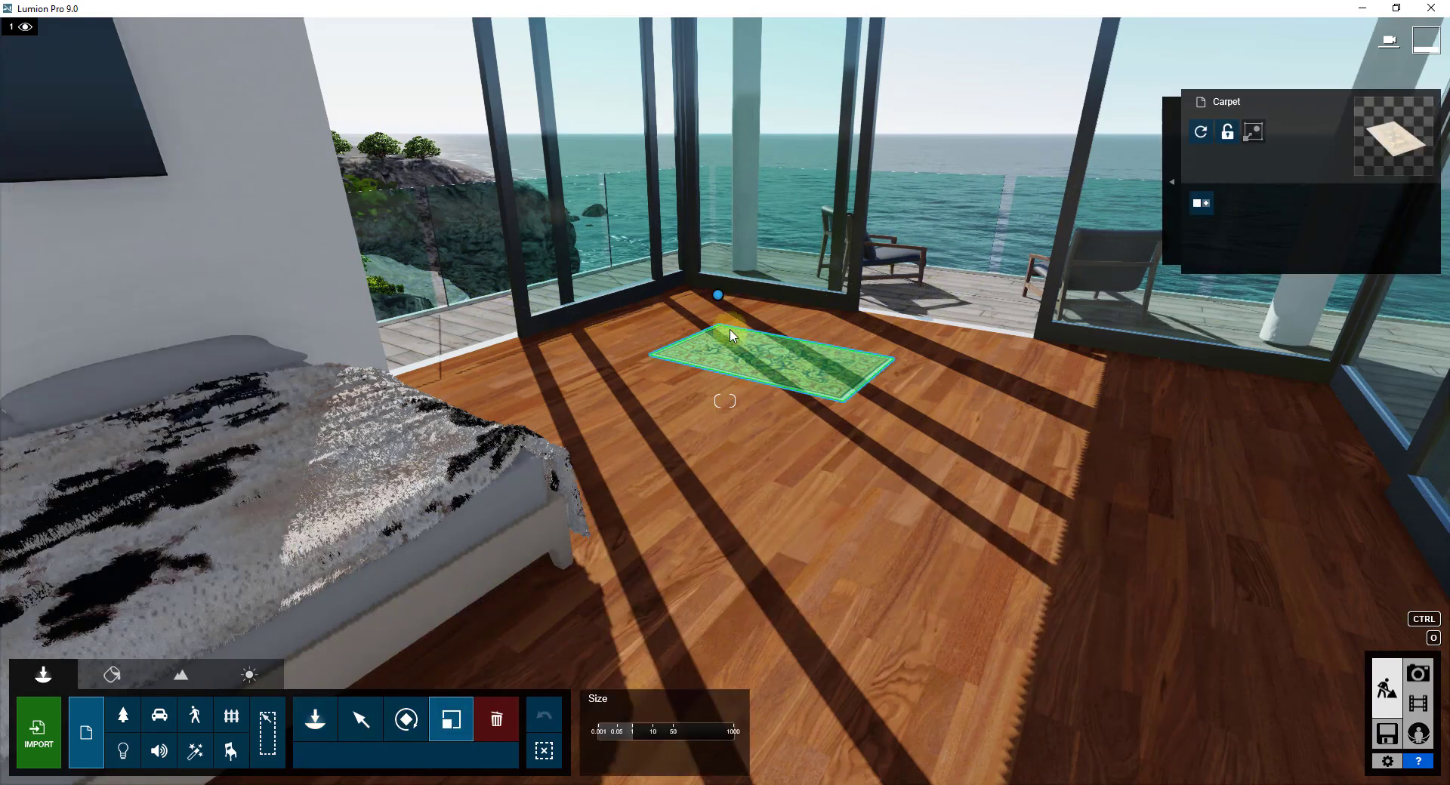
drag(728, 306, 667, 192)
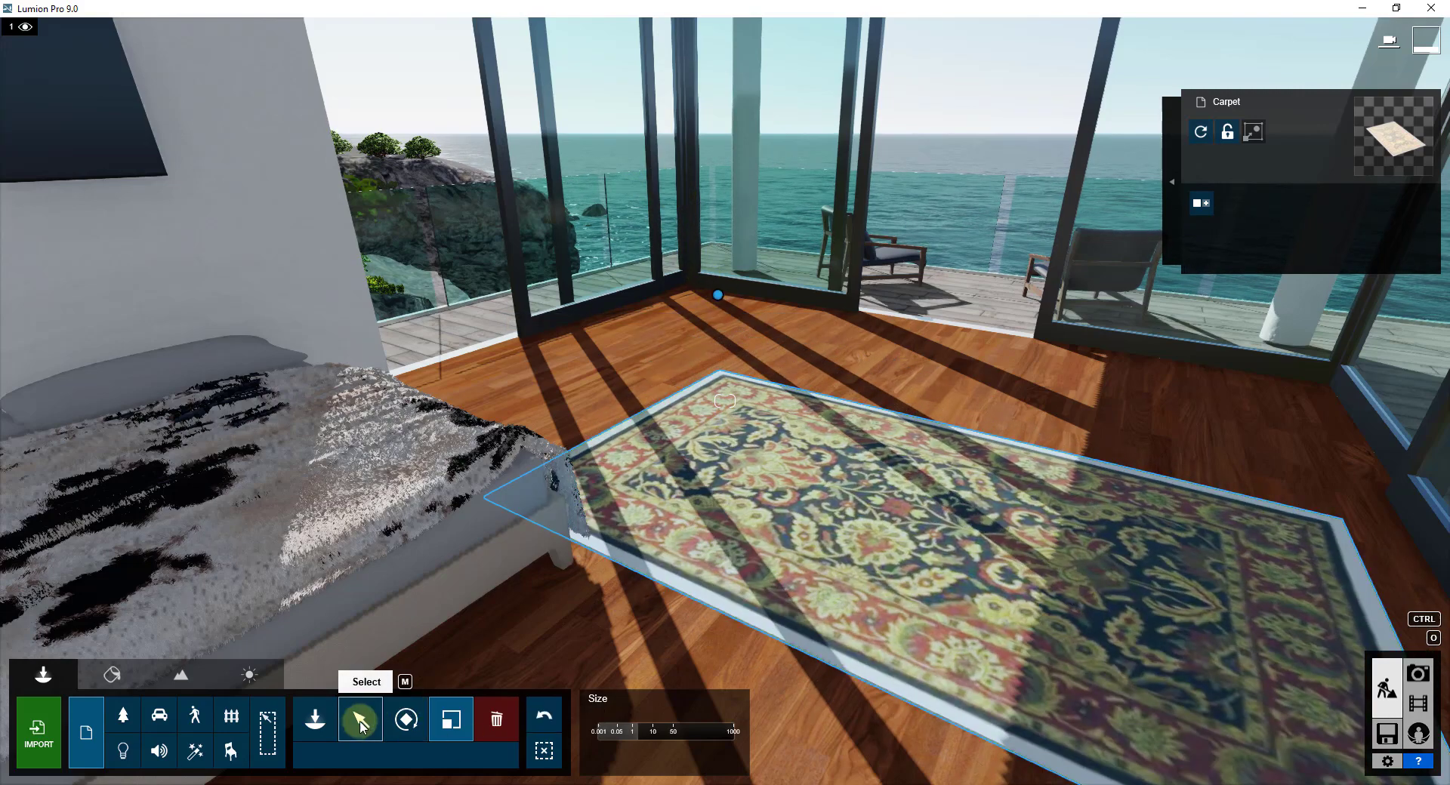
click(361, 719)
mouse_move(718, 295)
mouse_down()
mouse_move(689, 259)
mouse_move(714, 278)
mouse_up()
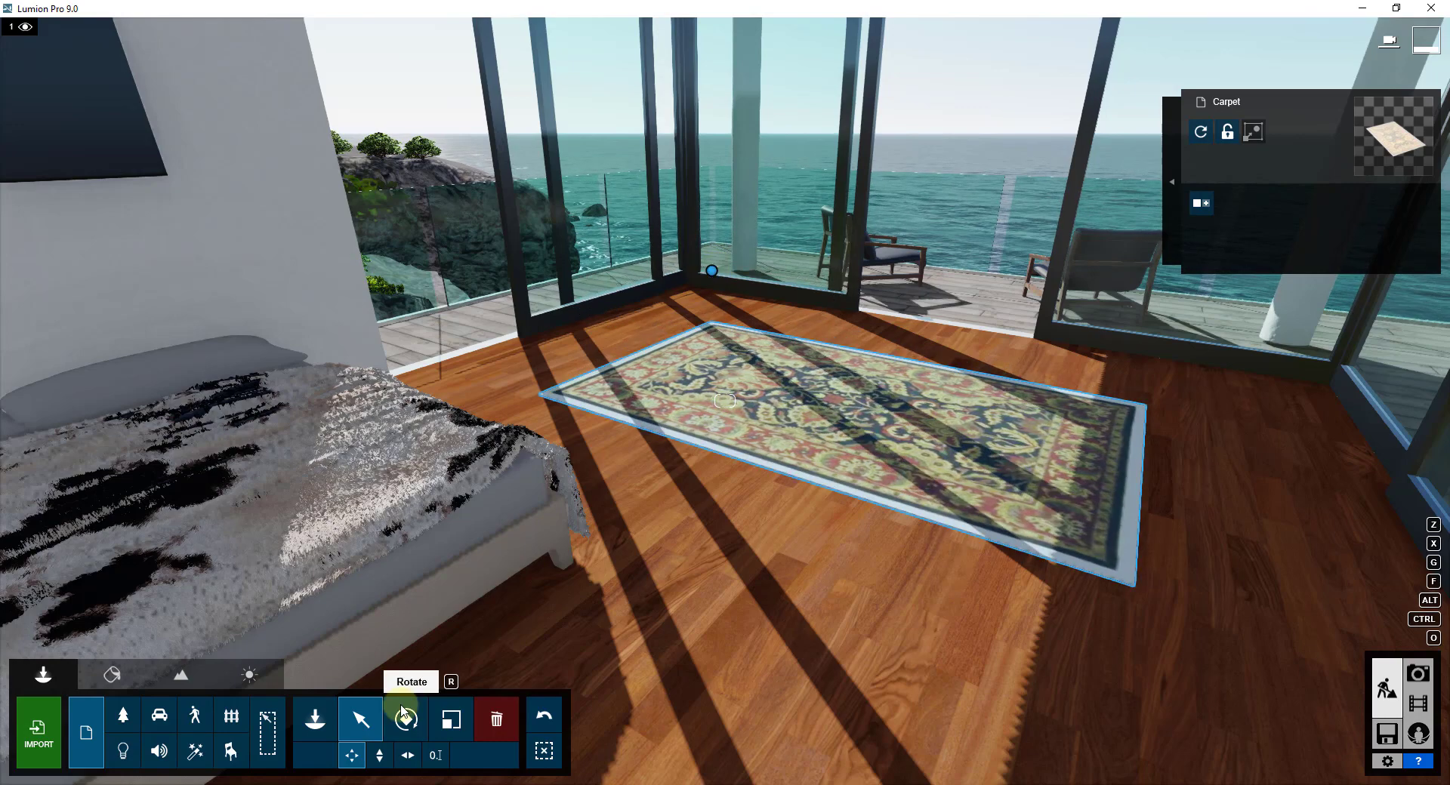
Enlarge the carpet further so that it covers most of the open floor beside the bed.
click(453, 721)
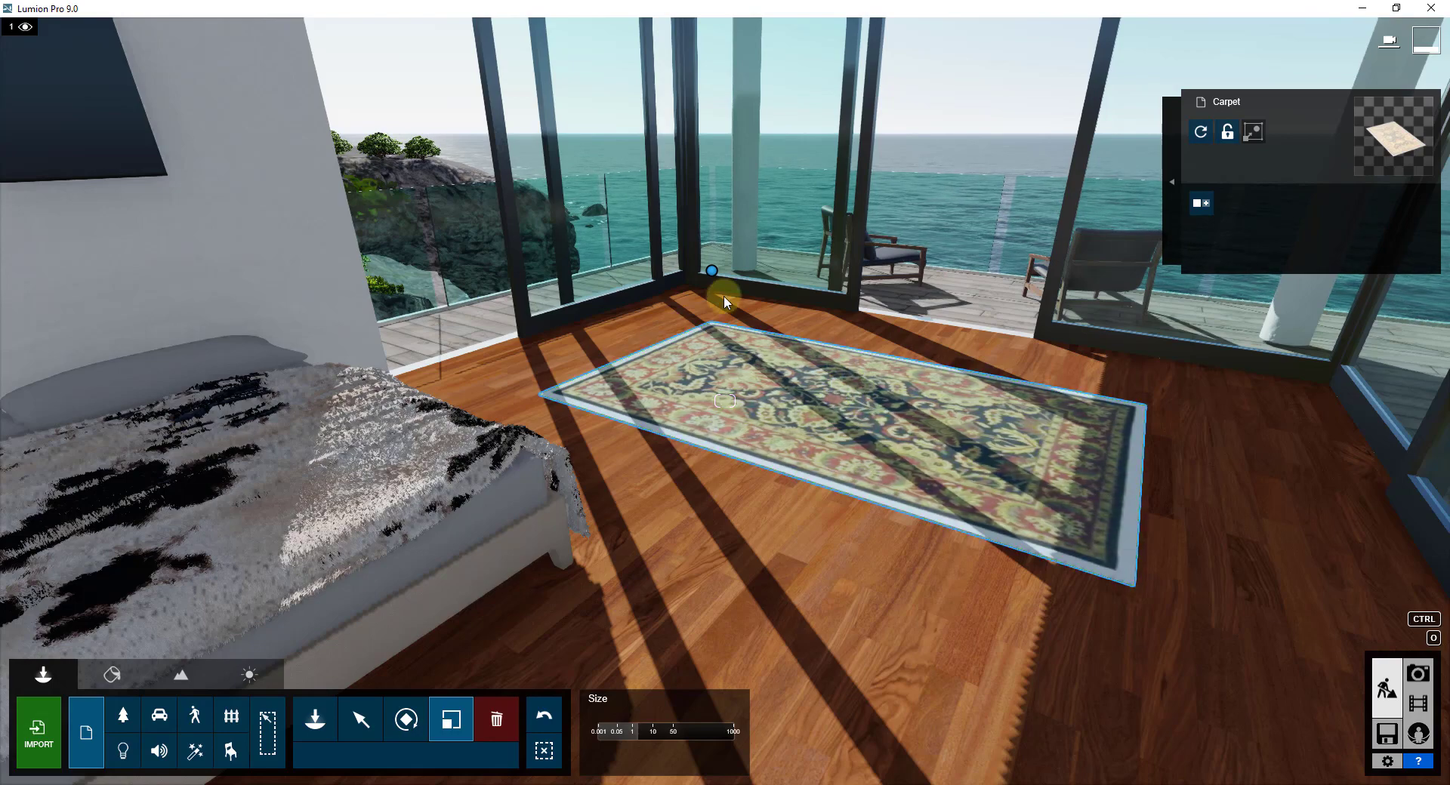
drag(713, 273, 727, 225)
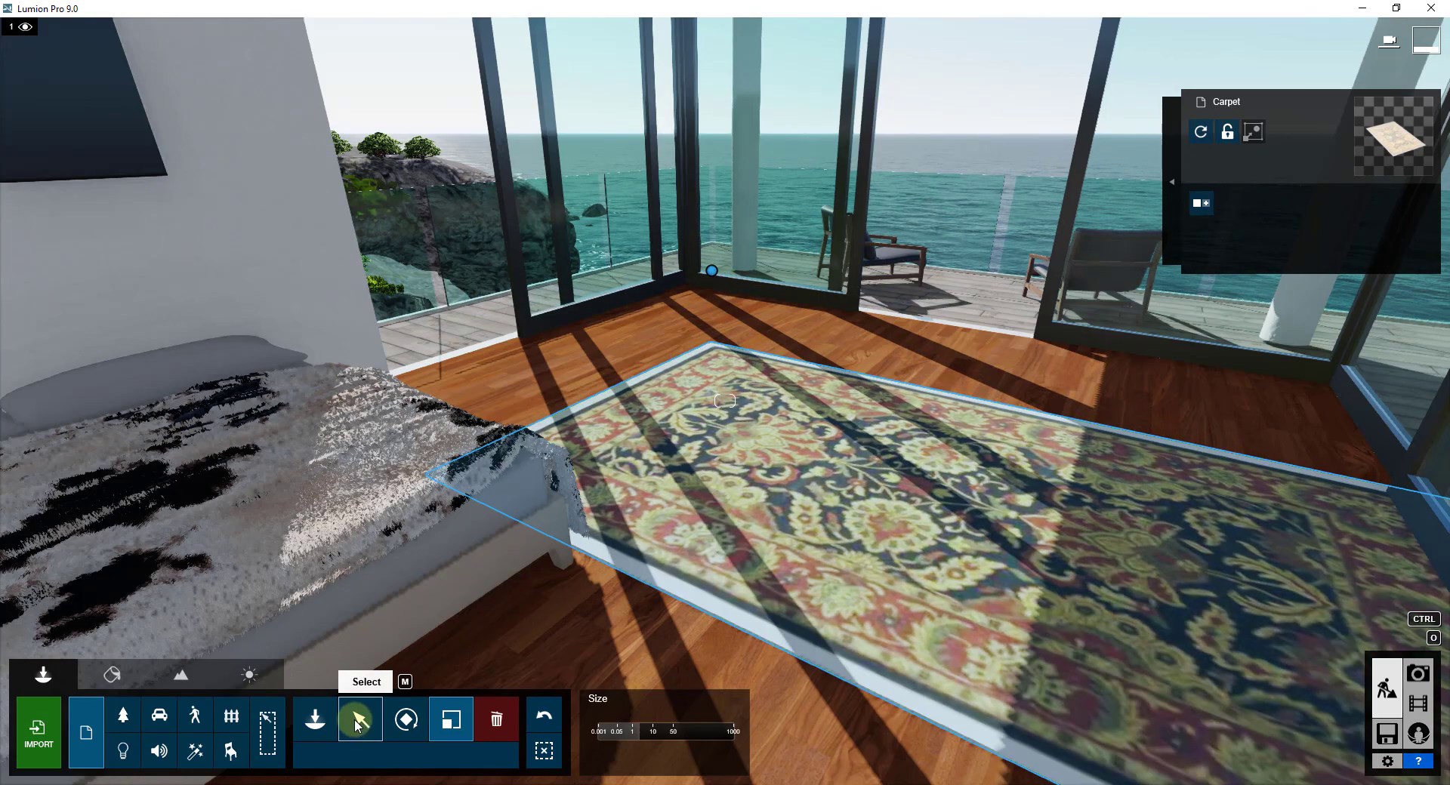
click(358, 724)
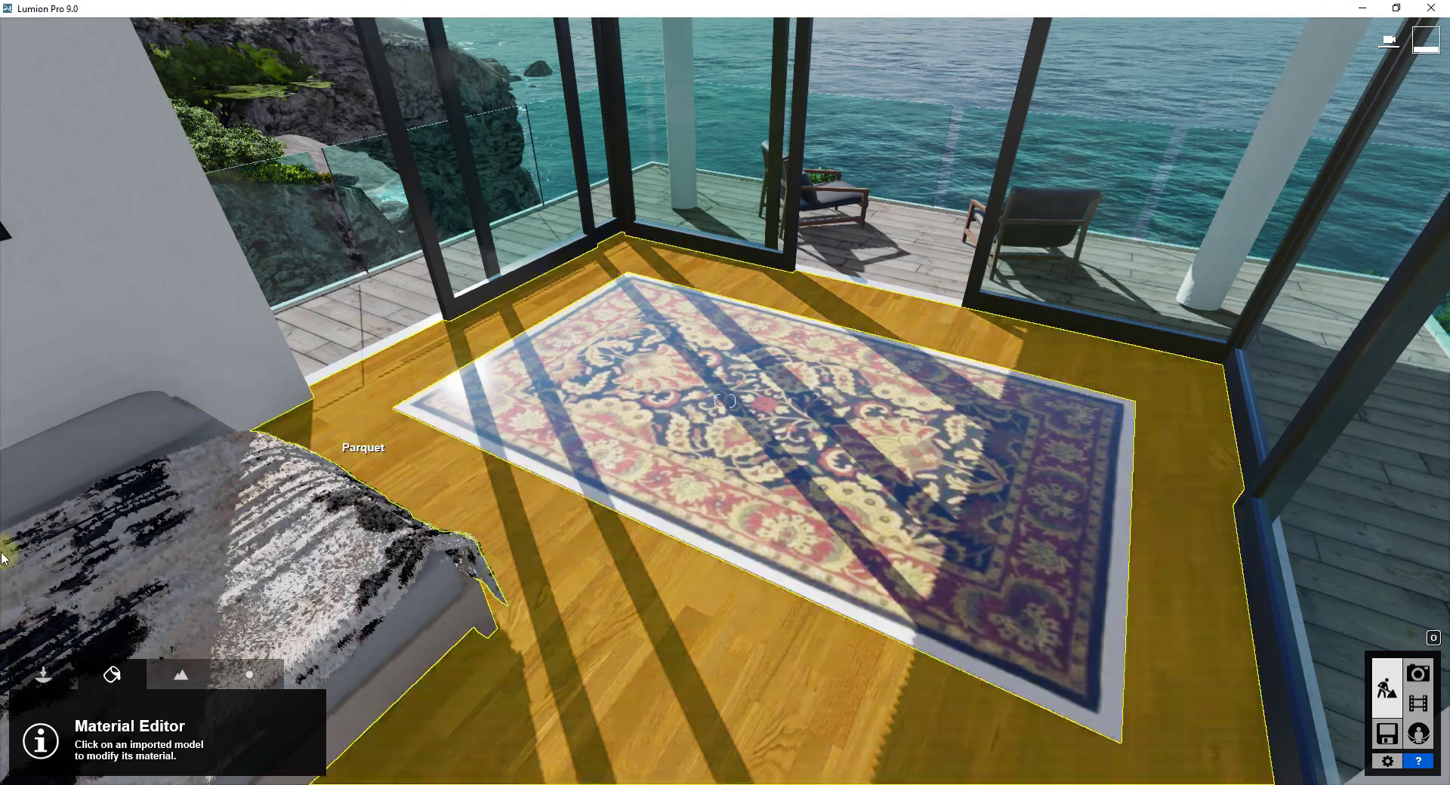
Try several fur materials from the Nature library's Fur category on the carpet and assign it Warm White Fur.
click(502, 434)
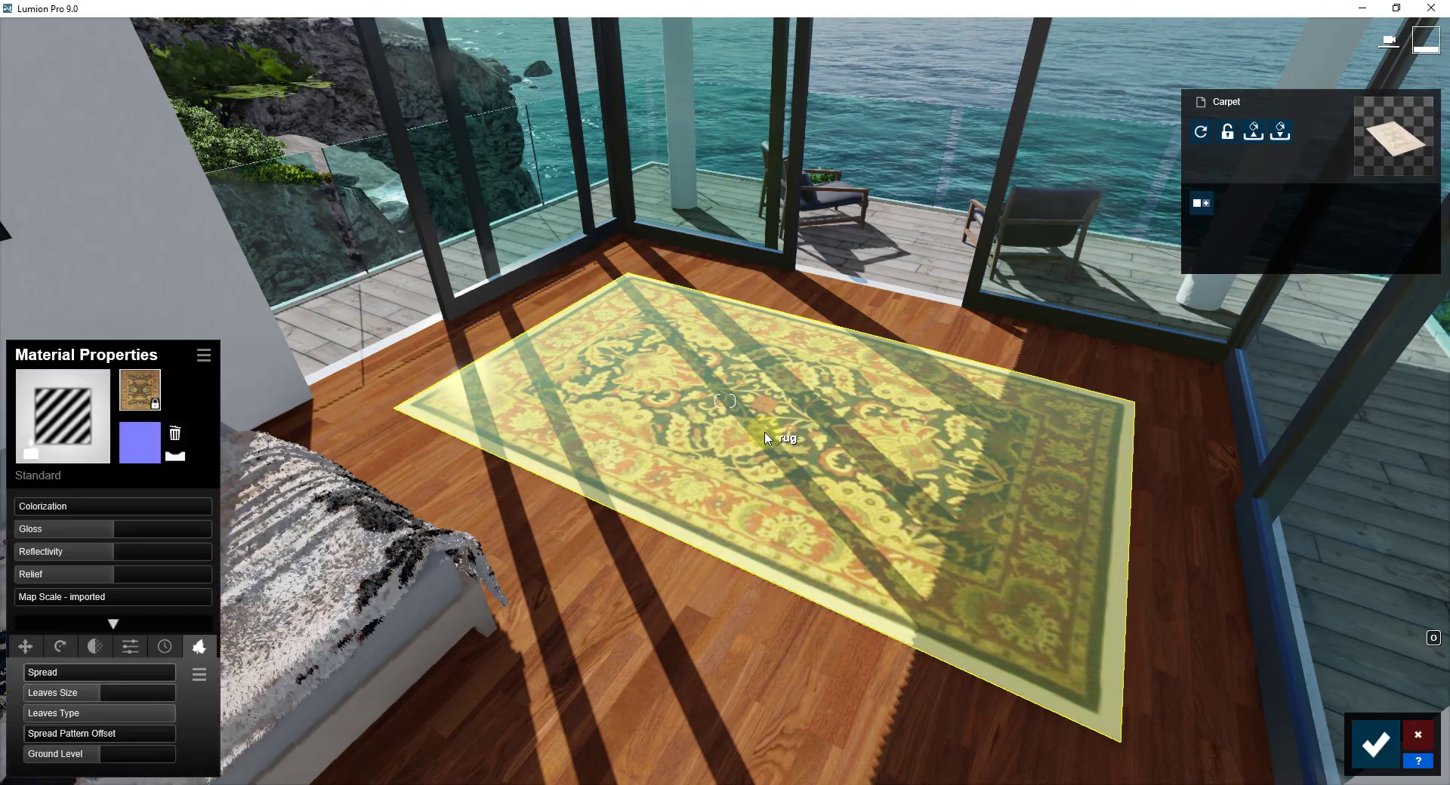
click(68, 421)
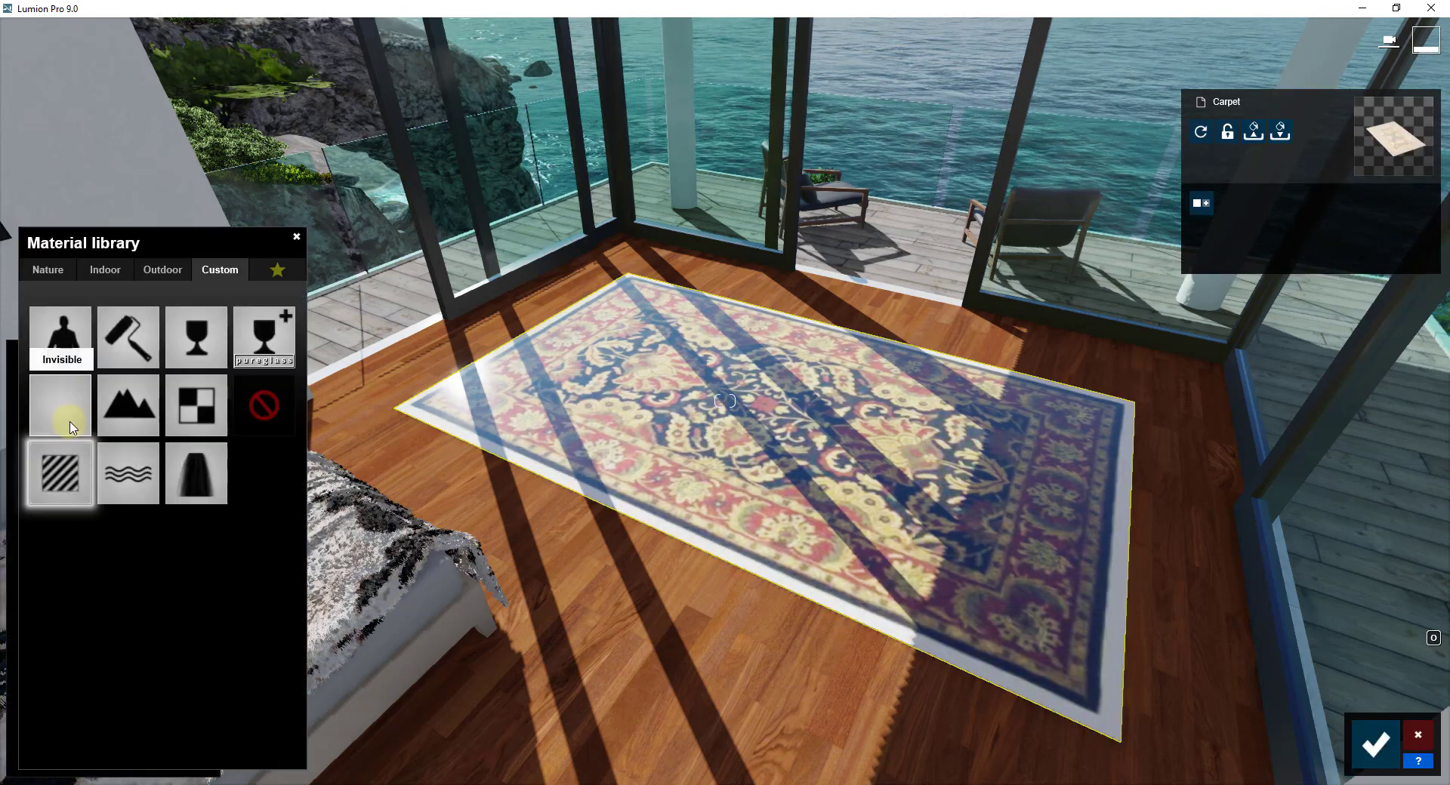
click(47, 269)
click(219, 365)
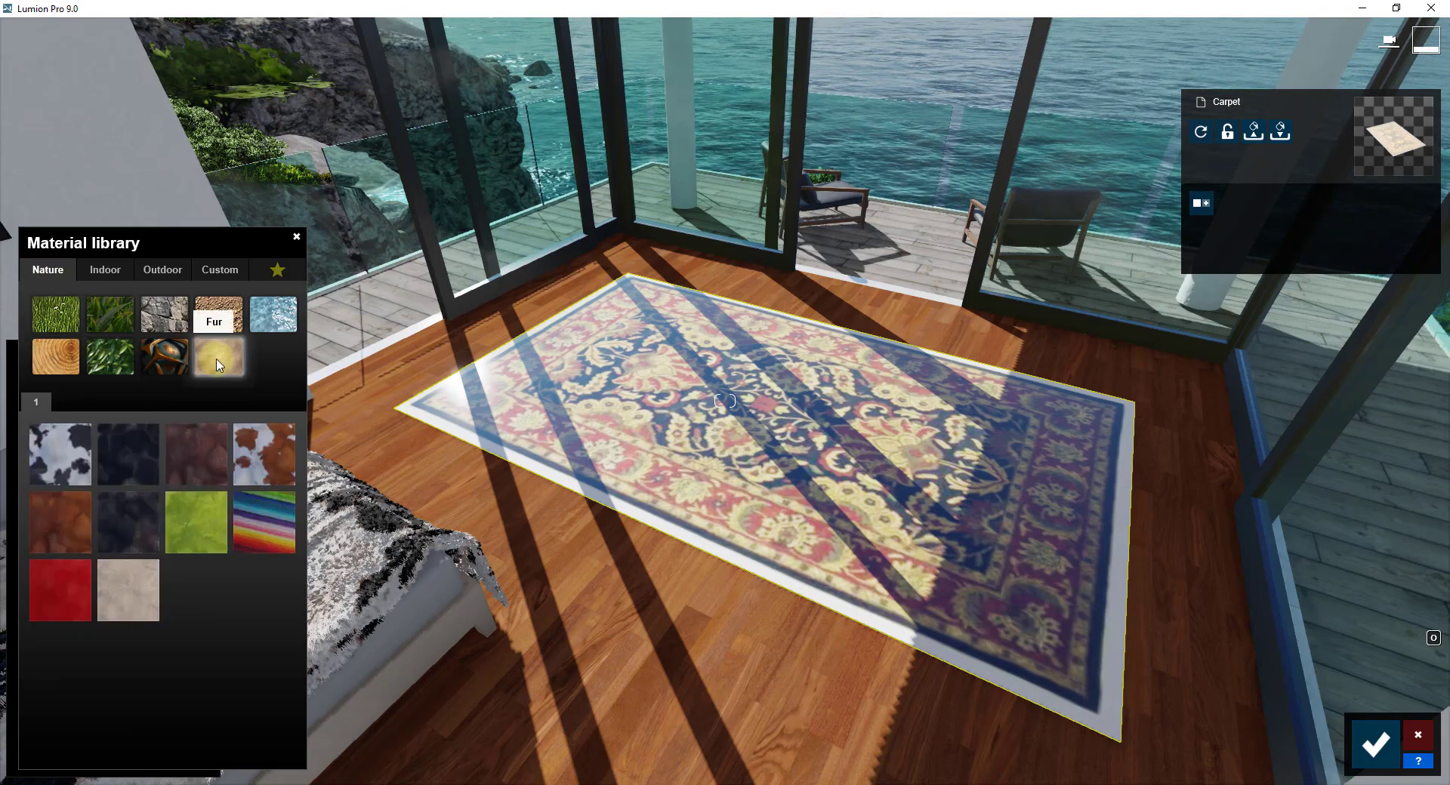
click(47, 460)
click(128, 457)
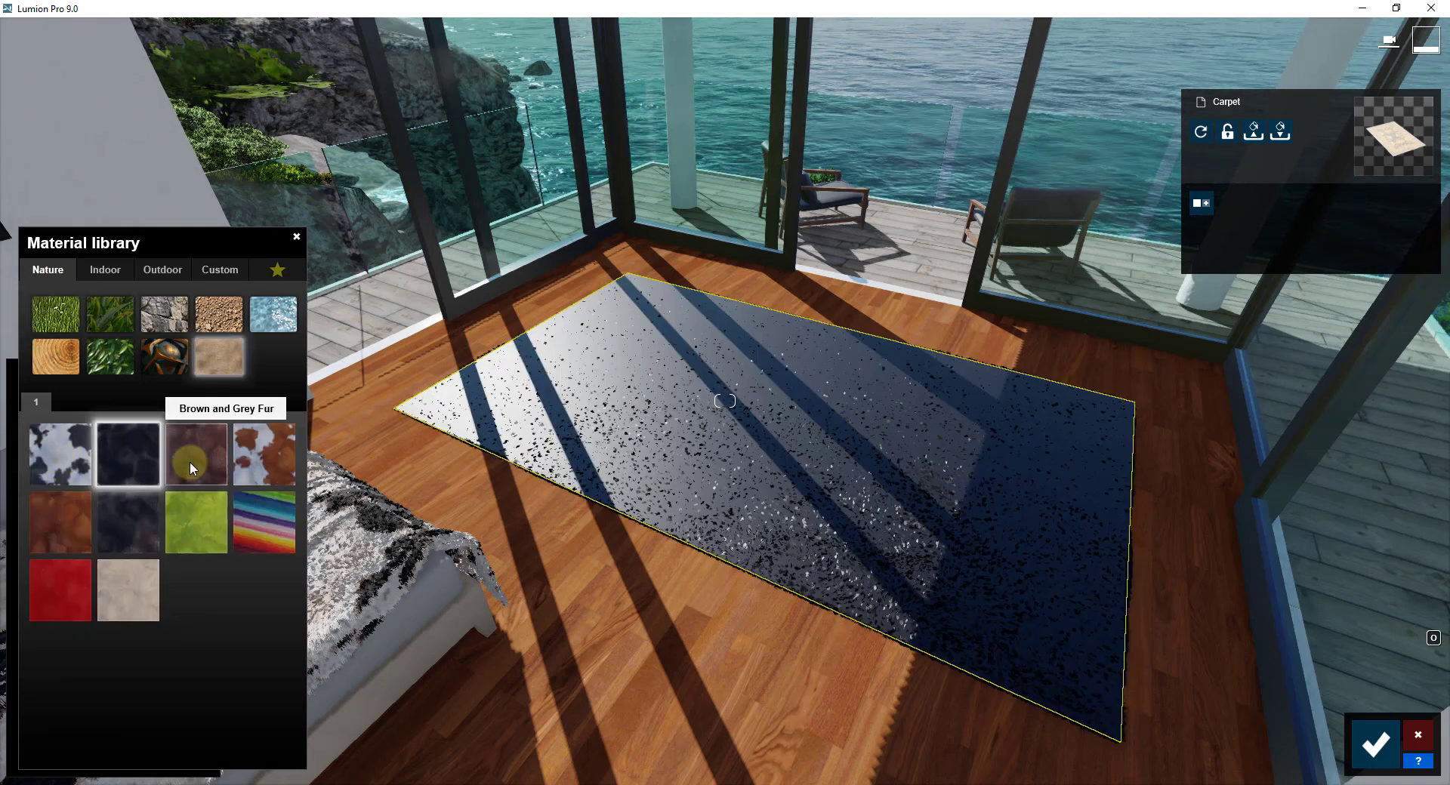
click(195, 459)
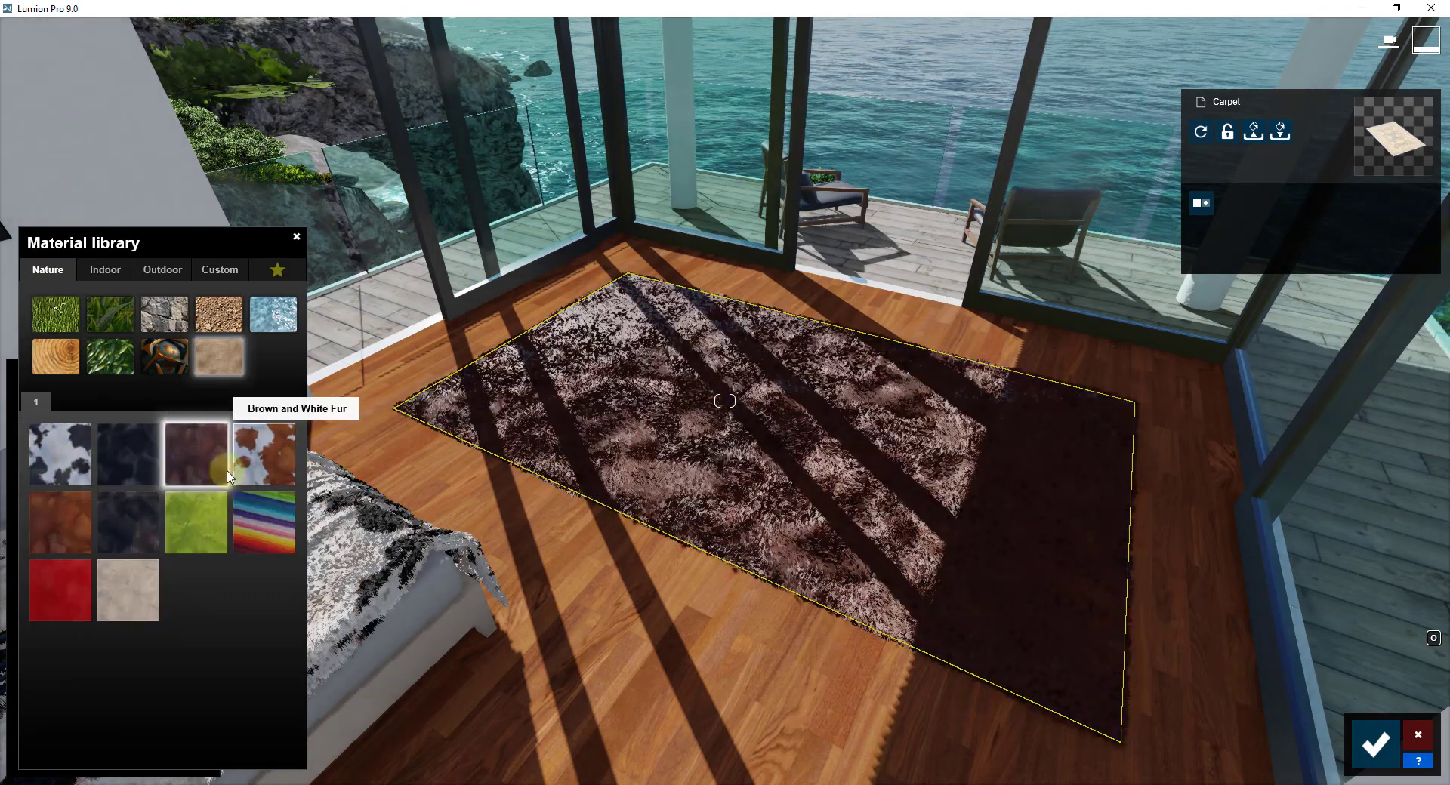
click(126, 590)
click(127, 590)
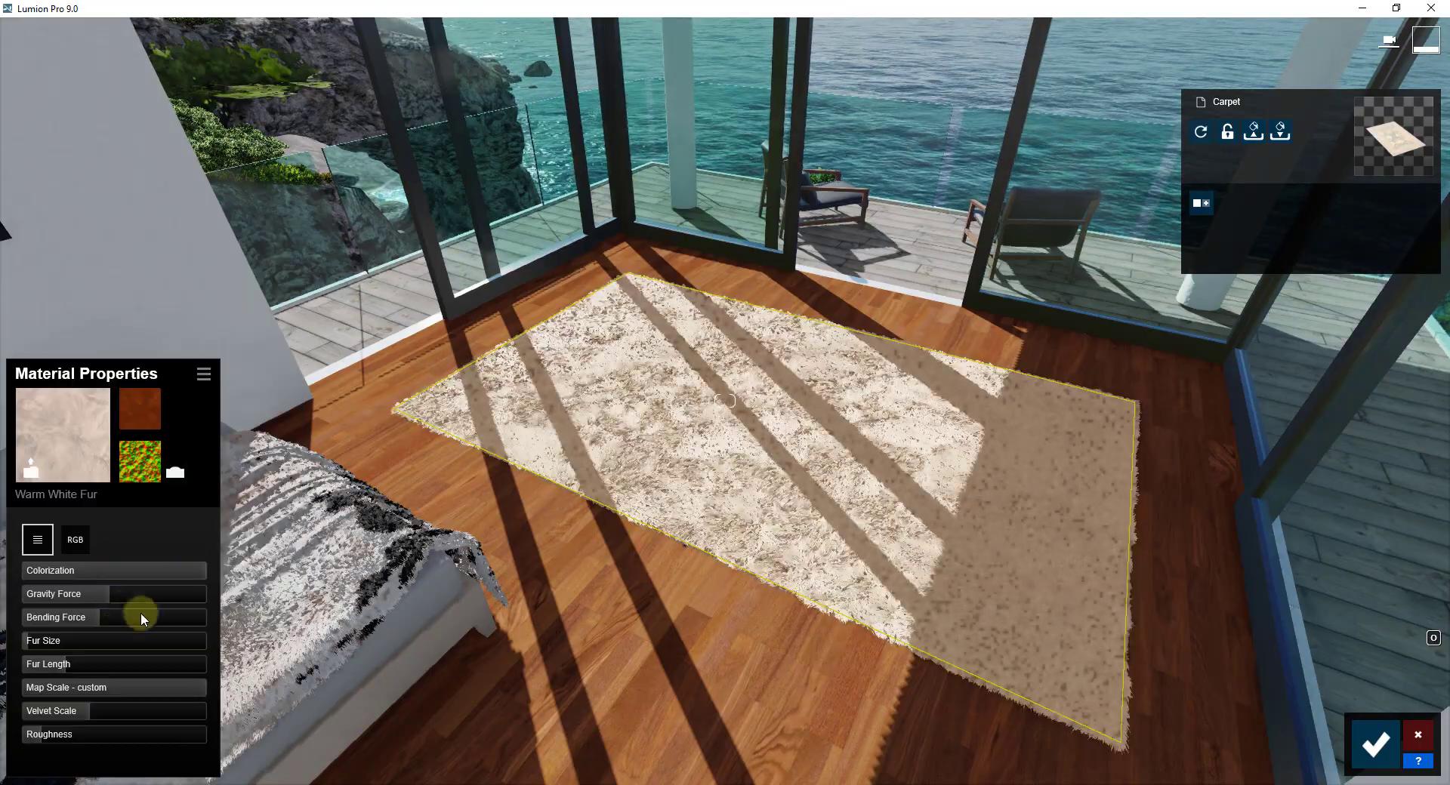
Slightly reduce the carpet fur's colorization, gravity force and bending force, minimize its fur length, and lower its map scale to about half.
right_drag(814, 555, 812, 542)
key(w)
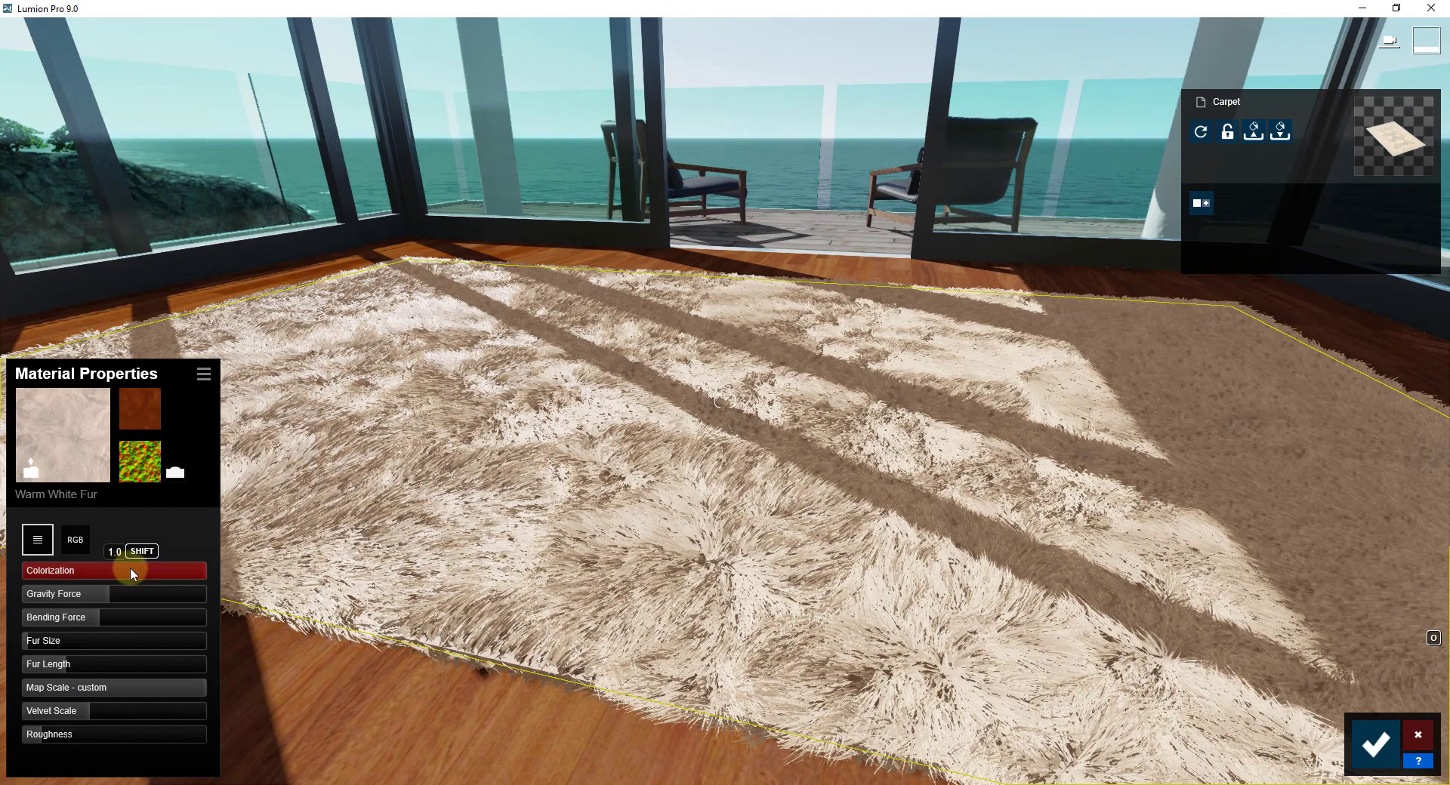
drag(130, 570, 29, 644)
mouse_move(106, 691)
mouse_down()
mouse_move(134, 690)
mouse_move(121, 693)
mouse_up()
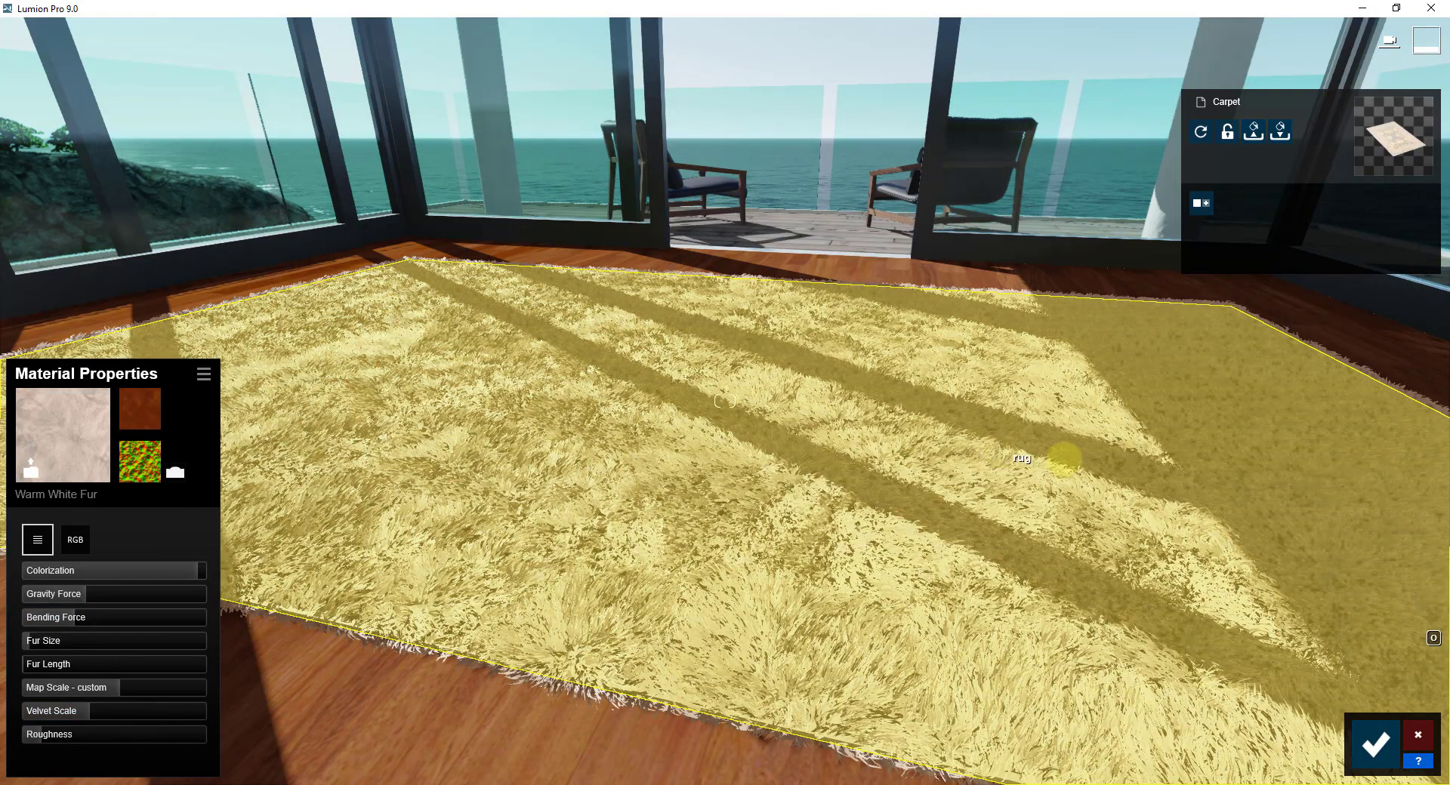
right_drag(1063, 458, 1061, 459)
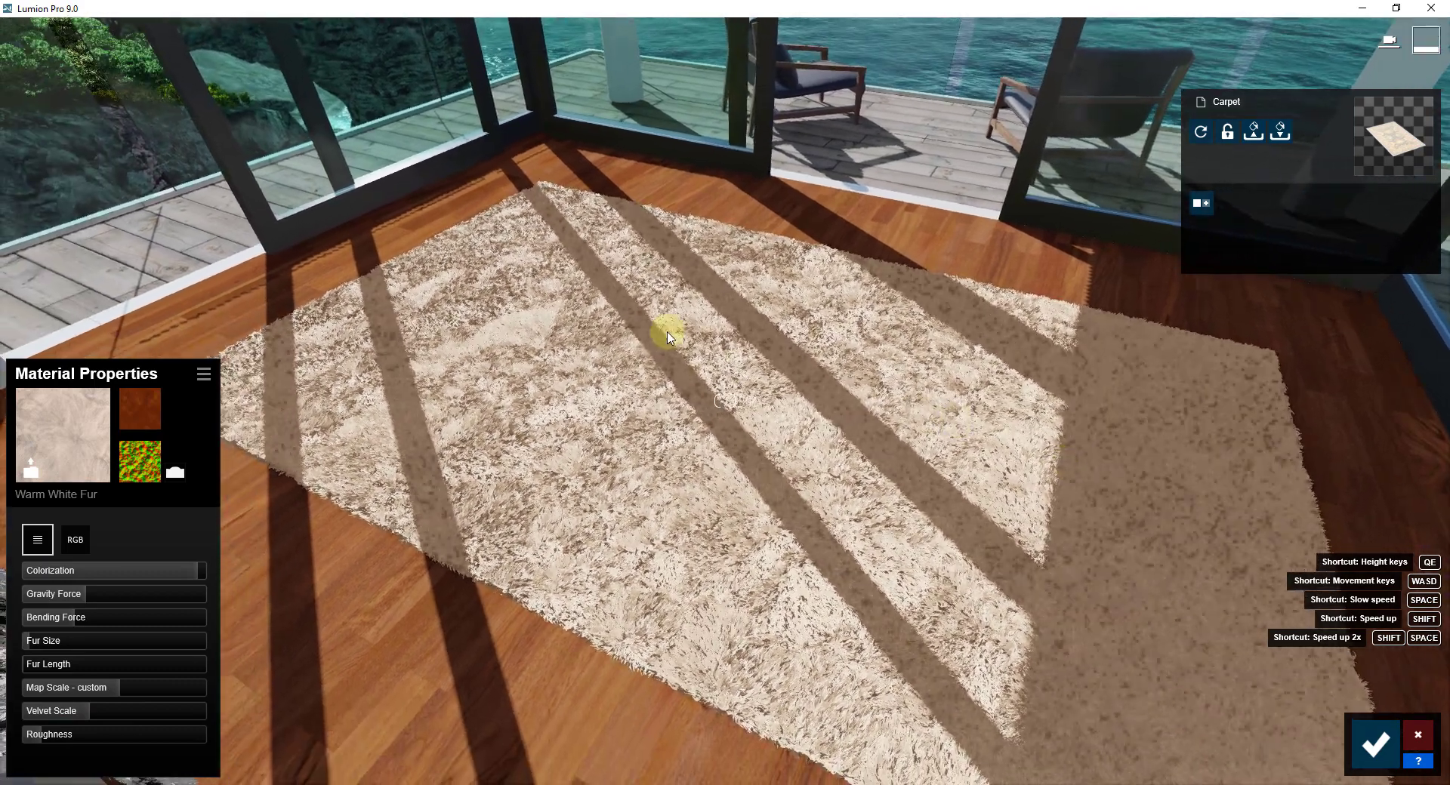
Load RugPersian004_COL_4K as the carpet fur's color texture and lower the colorization almost to zero.
click(139, 422)
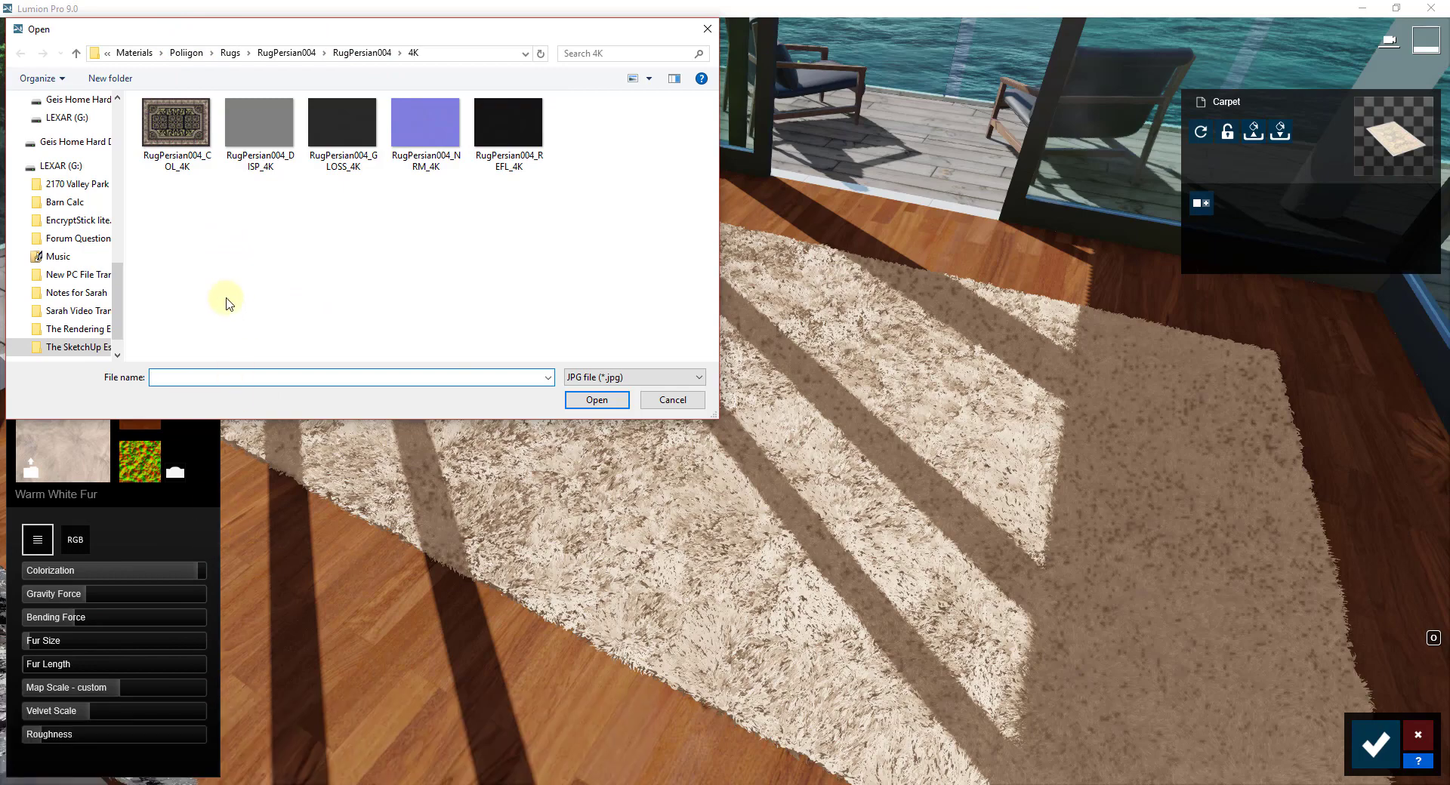
double_click(187, 135)
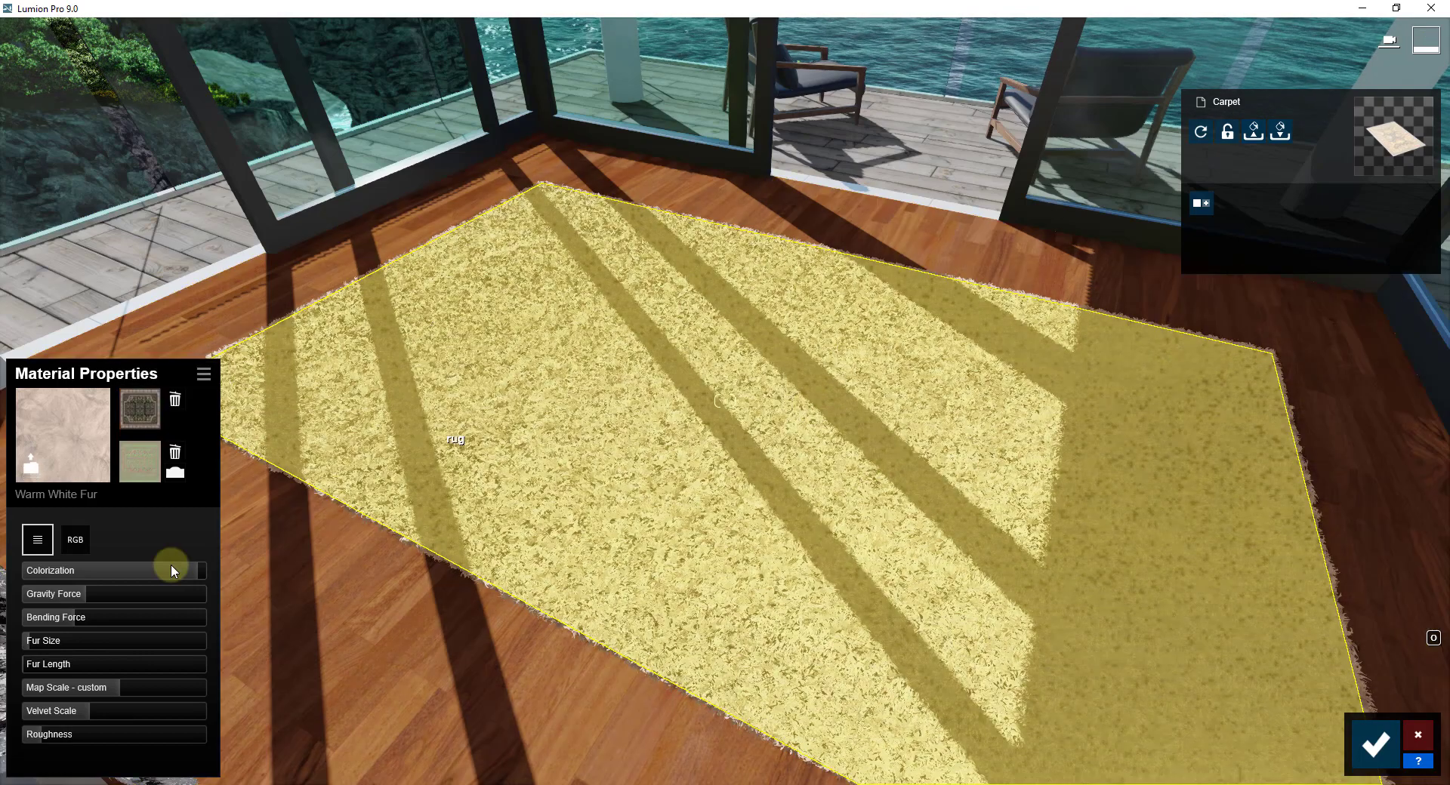
drag(170, 571, 103, 574)
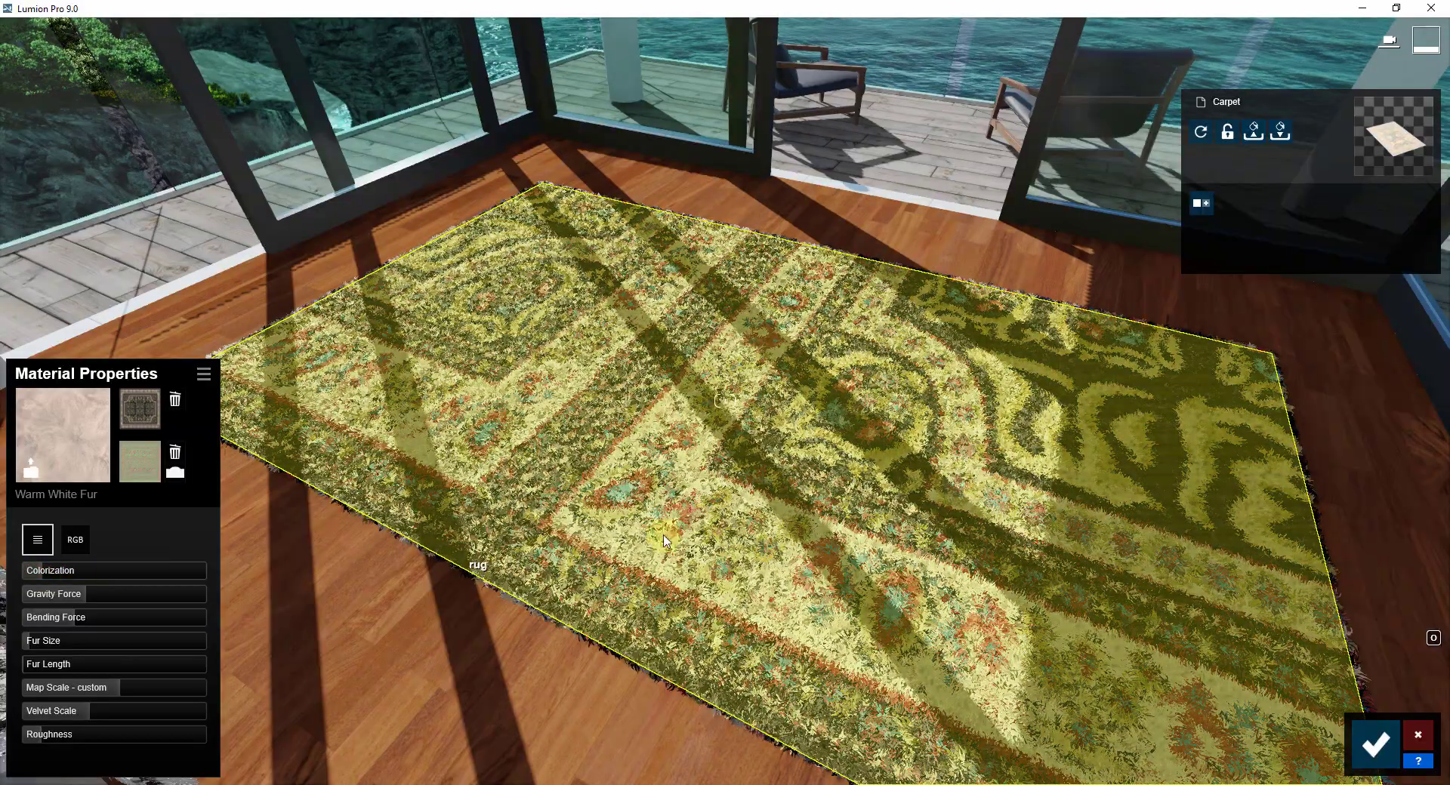
Lower the carpet fur's map scale to rescale the Persian pattern, fine-tune it, and check the carpet beside the bed.
right_drag(713, 506, 711, 502)
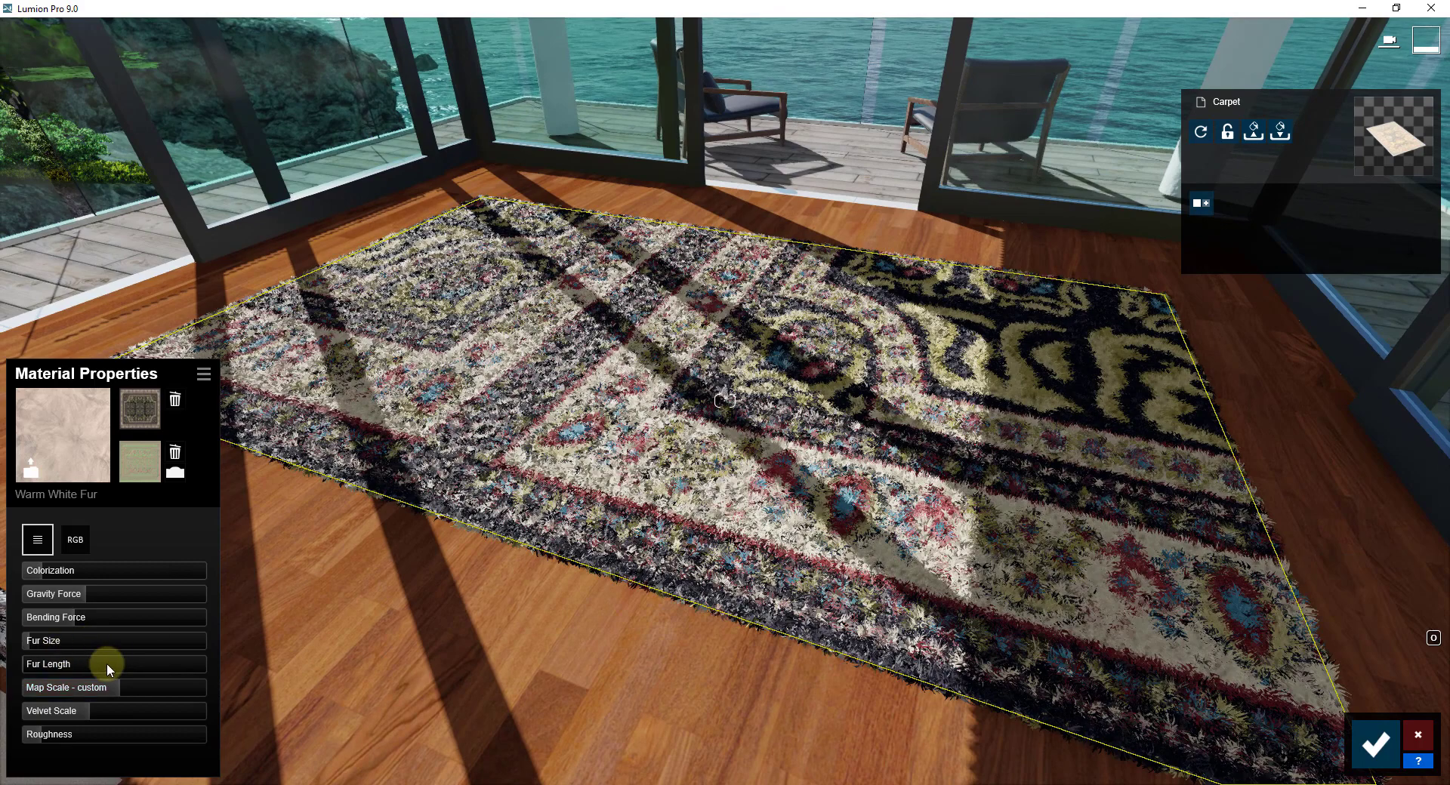
drag(117, 687, 98, 686)
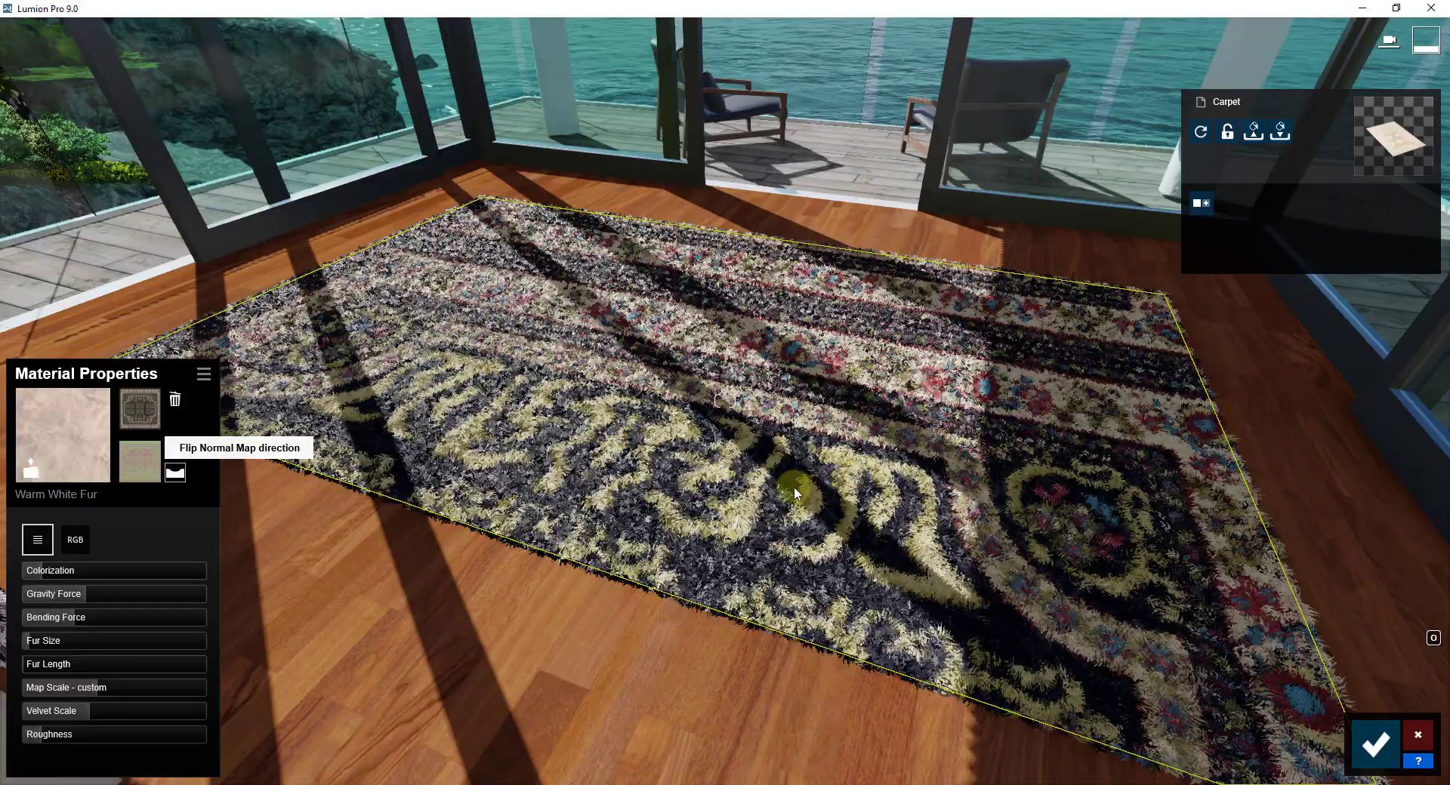
right_drag(738, 459, 783, 443)
key(s)
key(s)
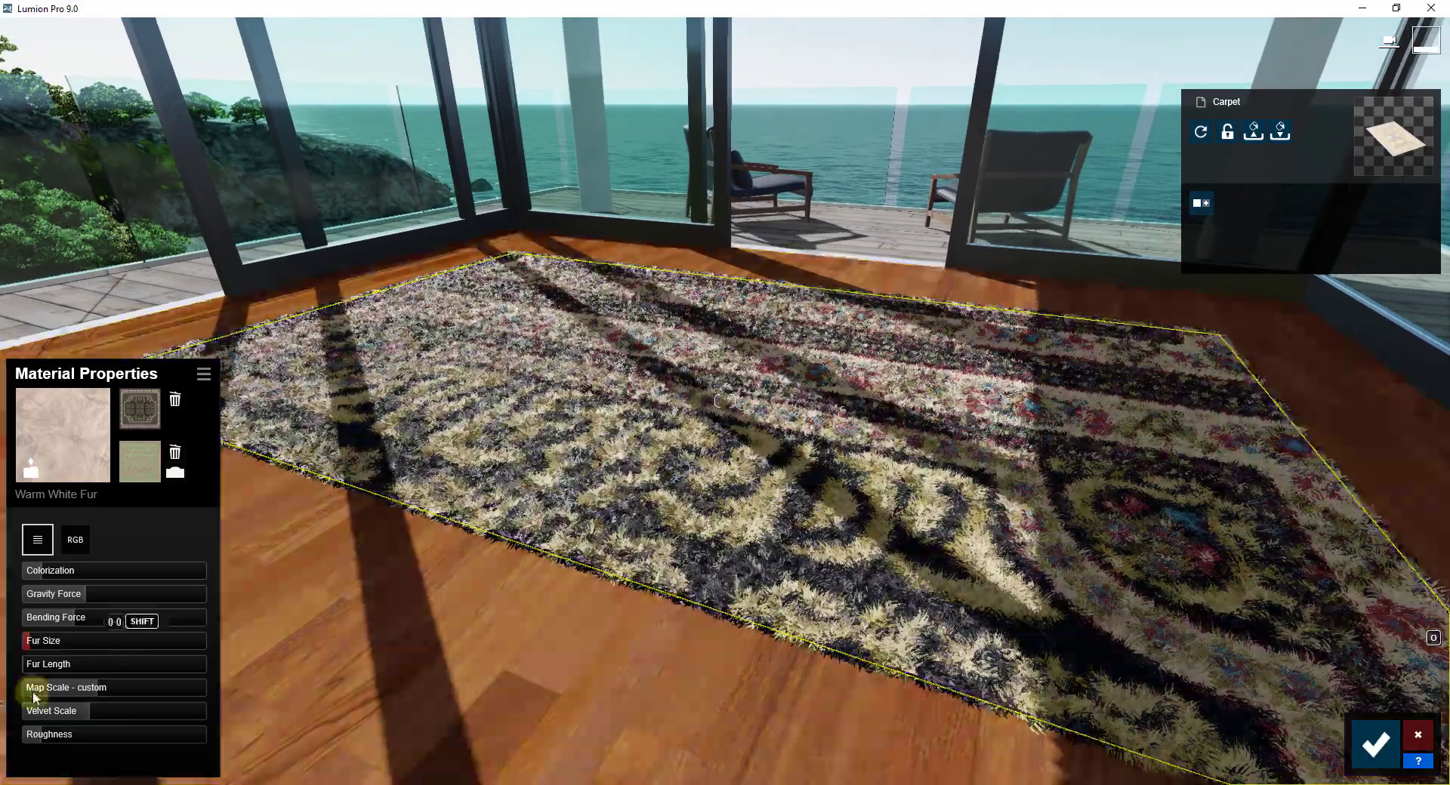
drag(106, 690, 181, 708)
shift+drag(2, 703, 2, 700)
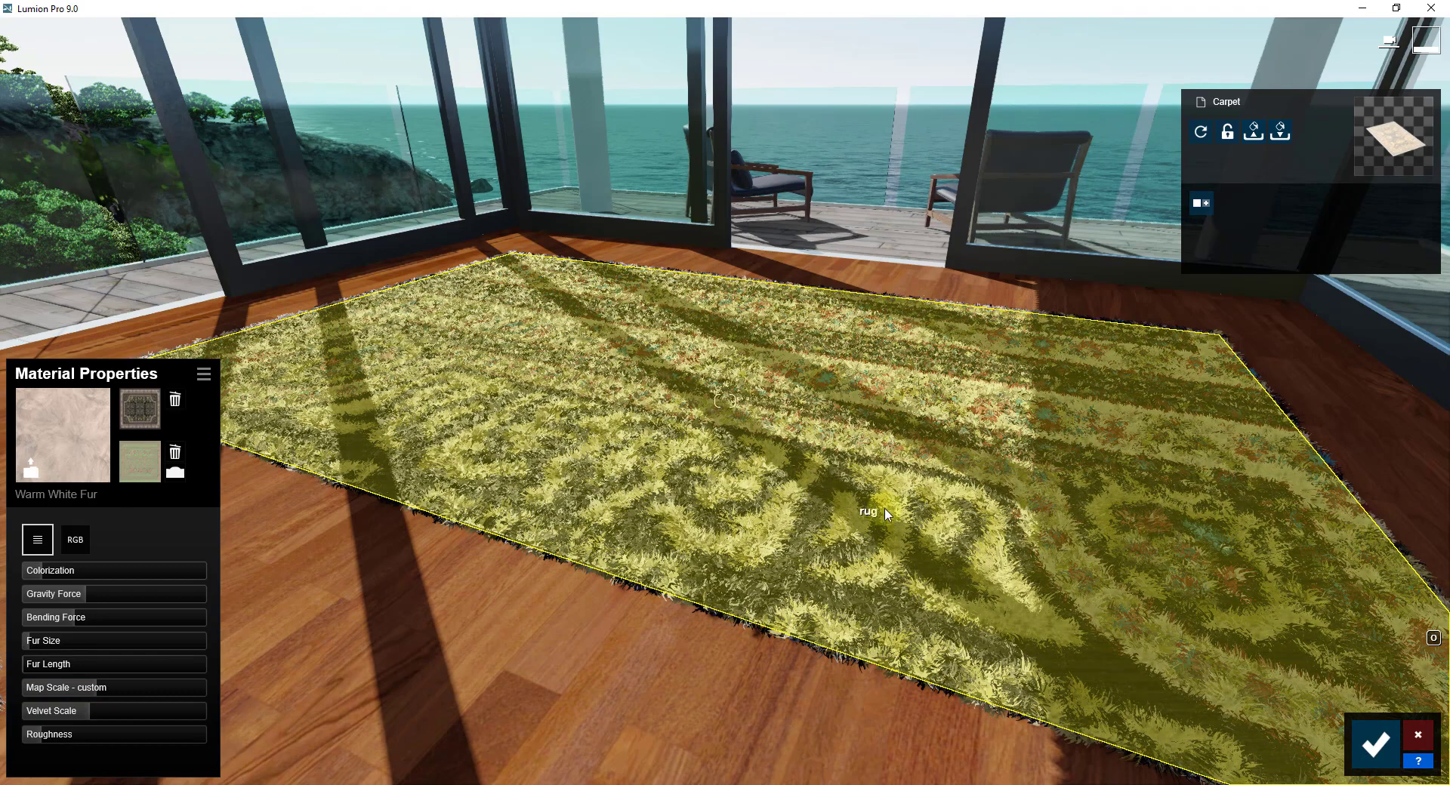
right_drag(854, 532, 855, 443)
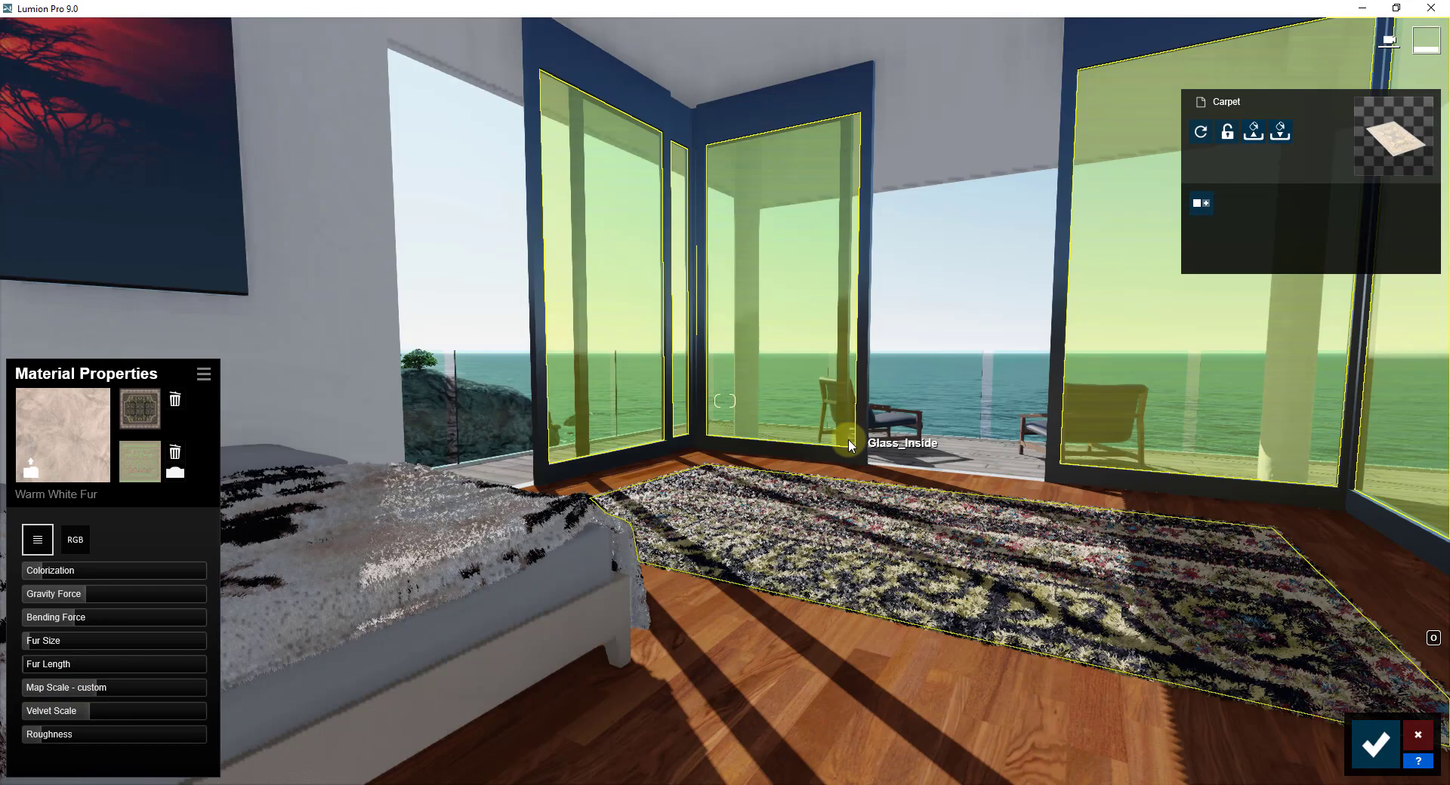
right_drag(848, 439, 826, 437)
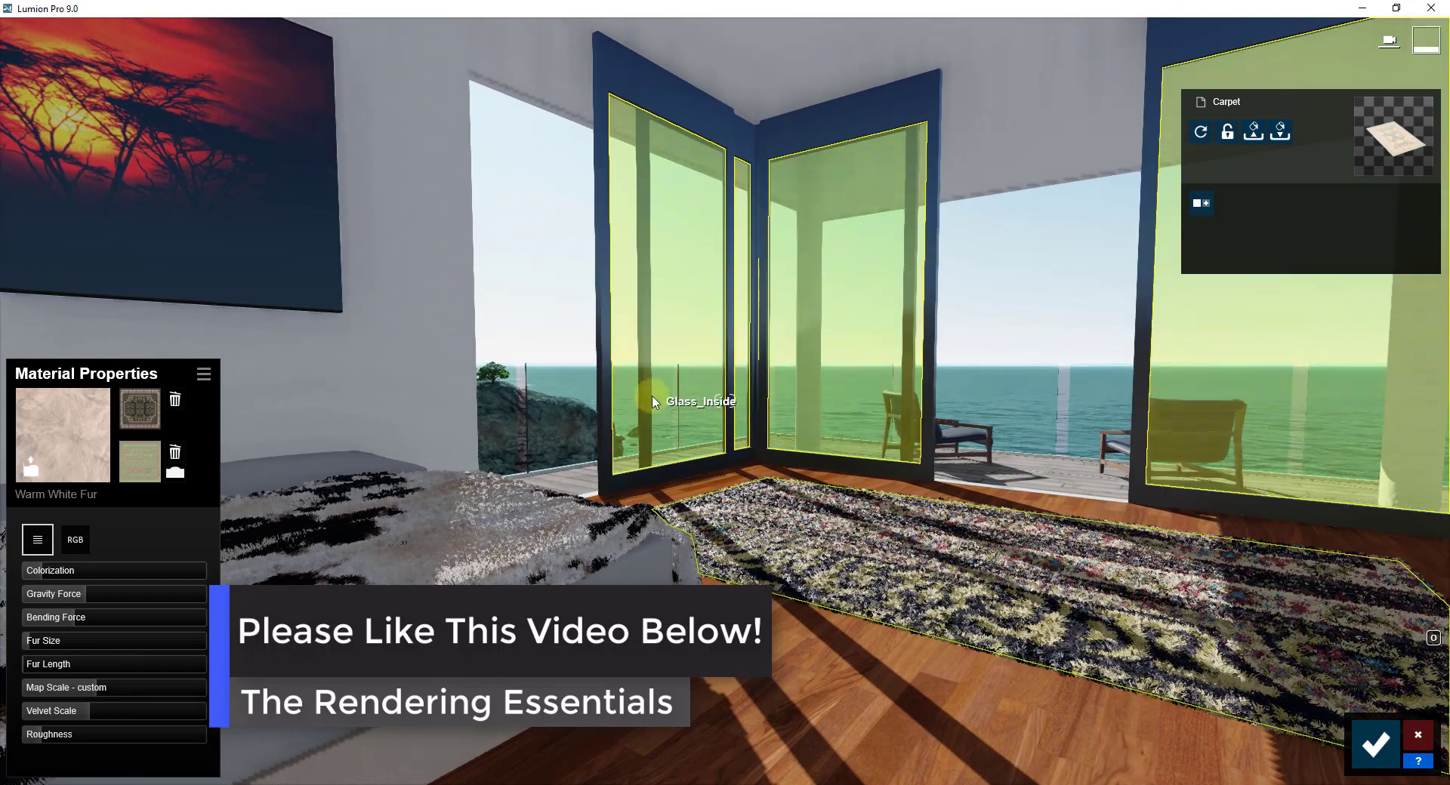